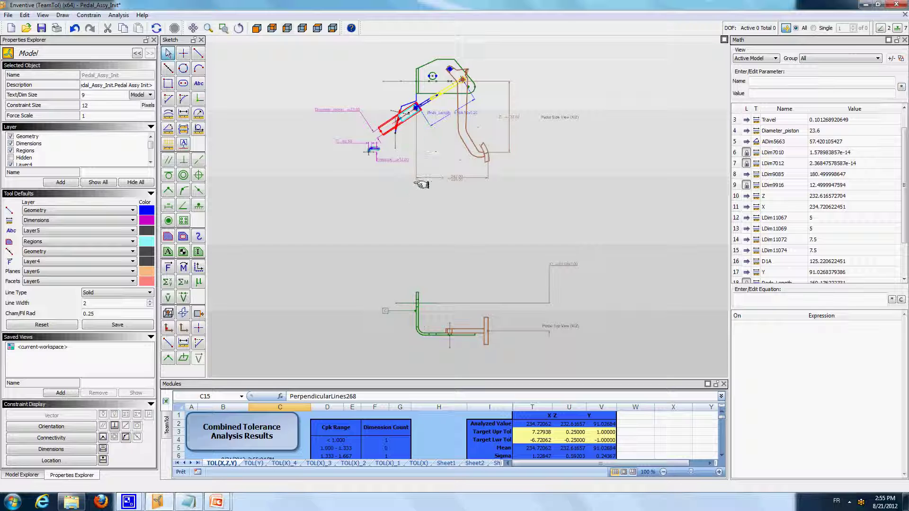
Step: Examine the pedal side view, looking over the pedal, rod, piston and their dimensions
left_click(388, 185)
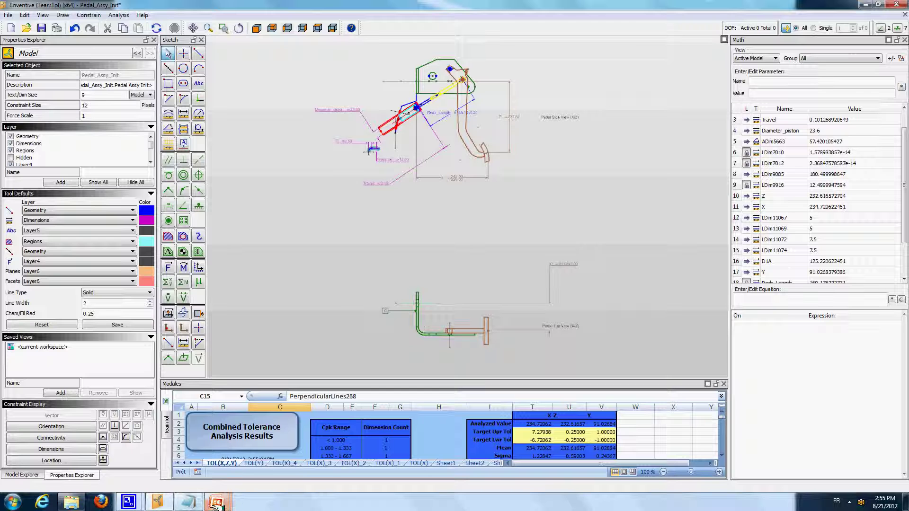
mouse_move(217, 506)
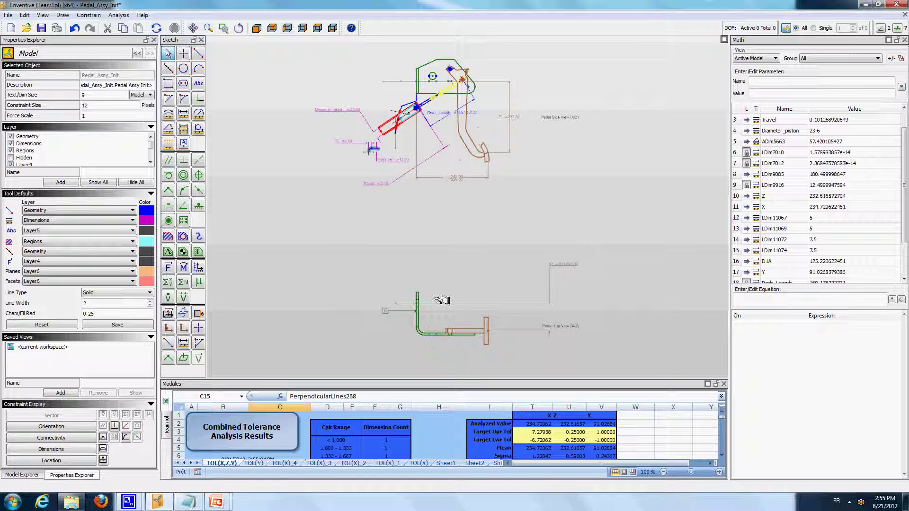
scroll(482, 191, "up", 1)
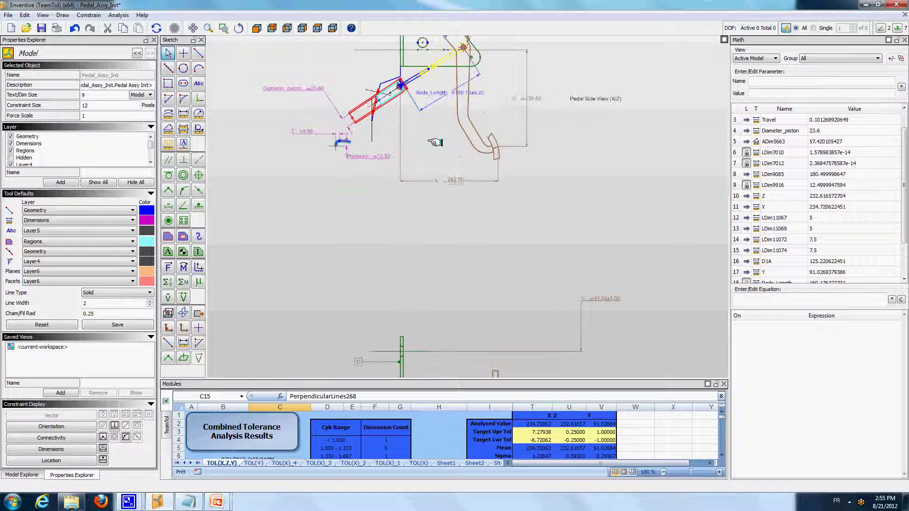
scroll(436, 149, "up", 1)
scroll(498, 153, "up", 1)
left_click_drag(500, 153, 553, 121)
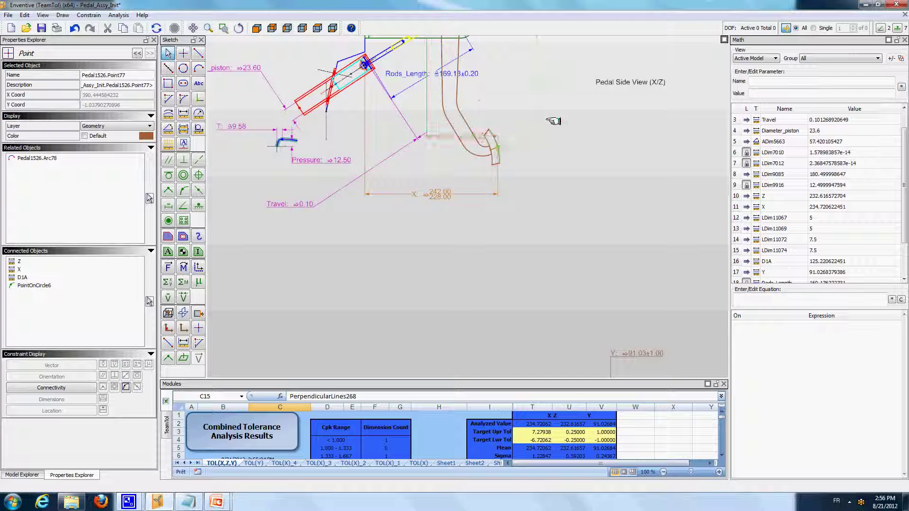
left_click(606, 142)
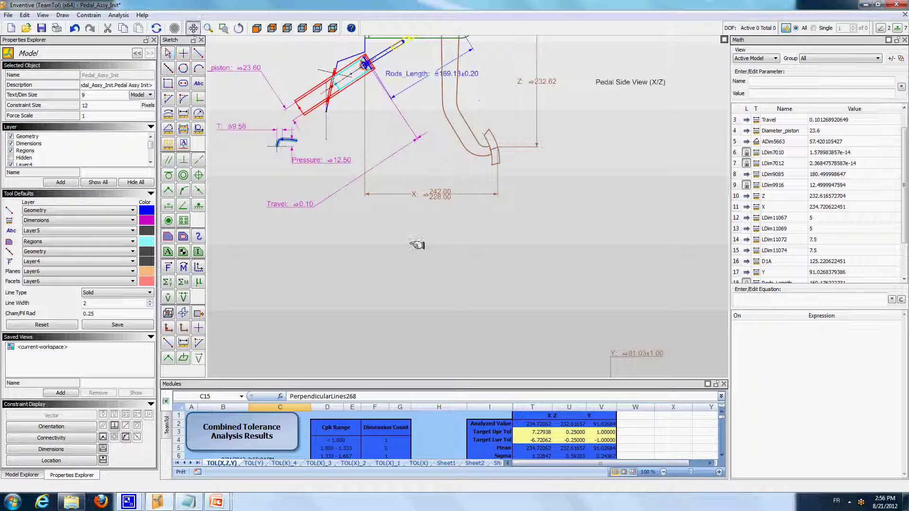
middle_click_drag(426, 248, 456, 306)
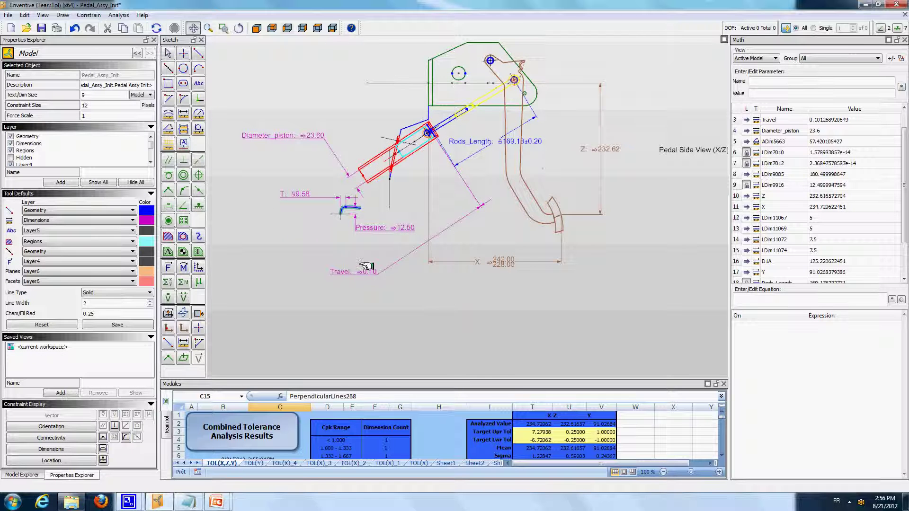
key("Escape")
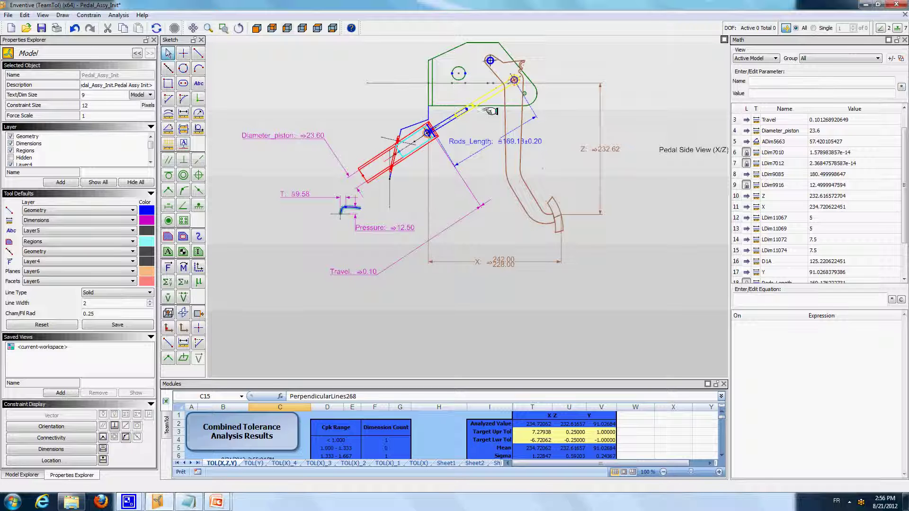
scroll(478, 111, "up", 1)
mouse_move(416, 121)
middle_mouse_down()
mouse_move(450, 125)
mouse_move(466, 164)
middle_mouse_up()
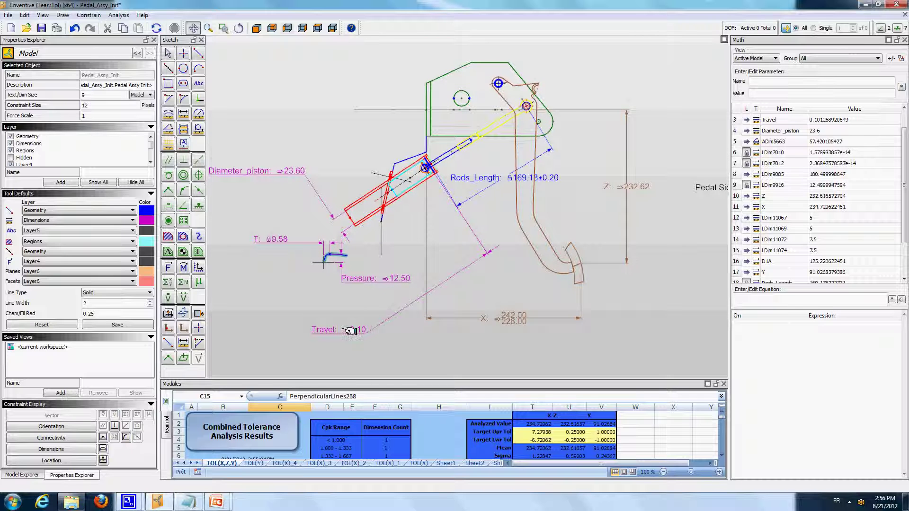
Step: Reposition the Travel dimension label and line closer to the piston cylinder in the pedal side view
key("Escape")
left_click(350, 329)
key("Delete")
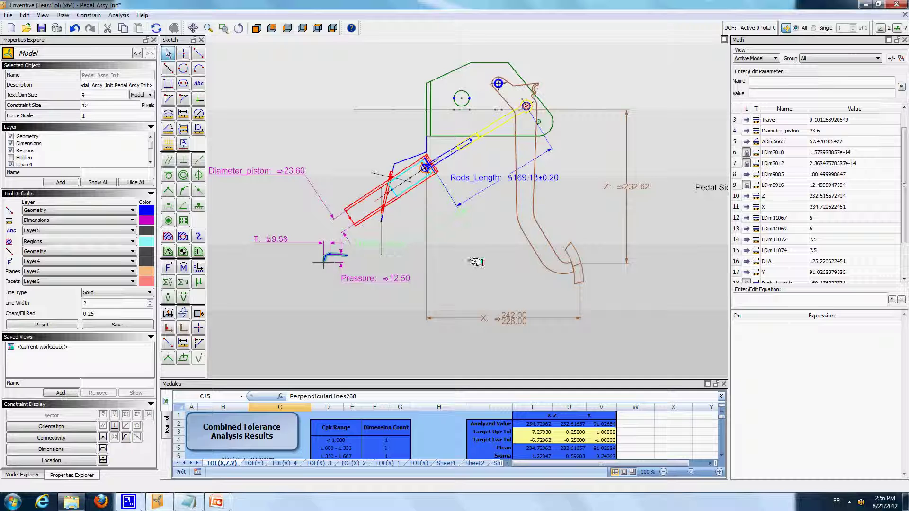
key("ctrl+z")
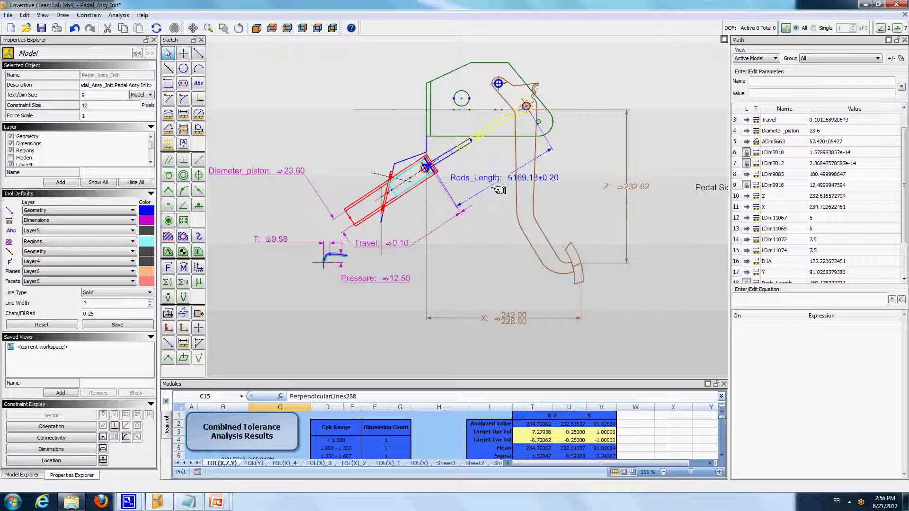
Step: Unlock the Rods_Length dimension between the piston rod and the pedal in the side view
scroll(498, 188, "up", 2)
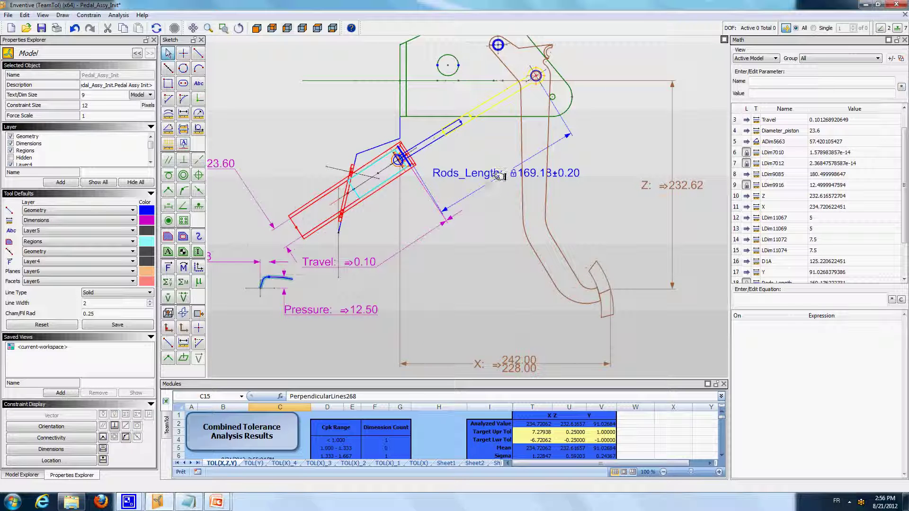
left_click(500, 176)
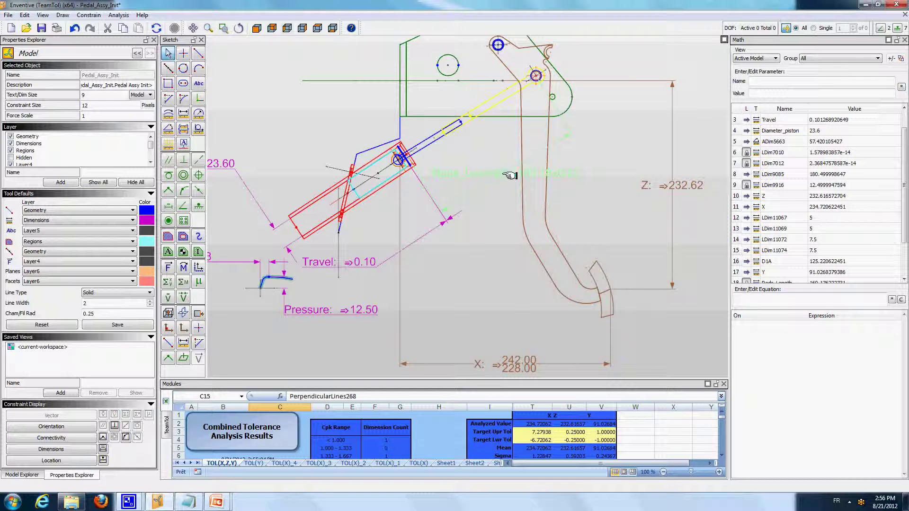
key("Delete")
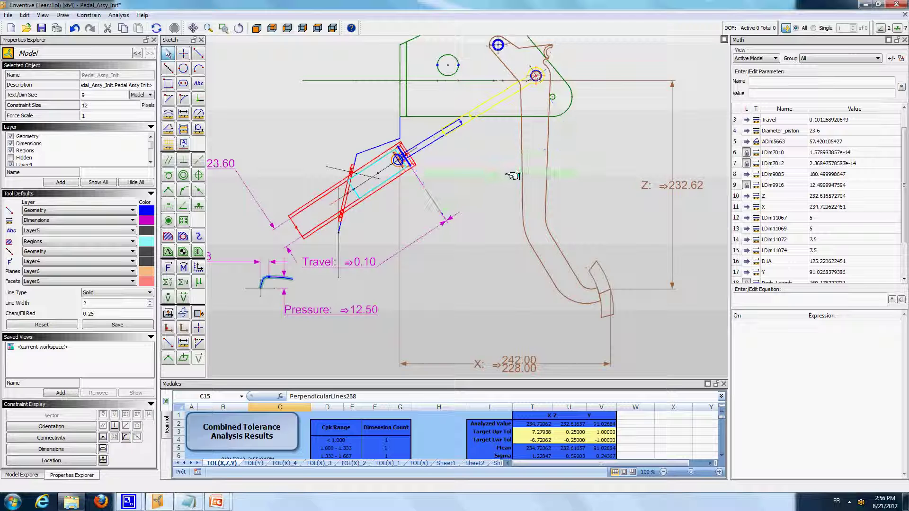
left_click_drag(513, 176, 575, 173)
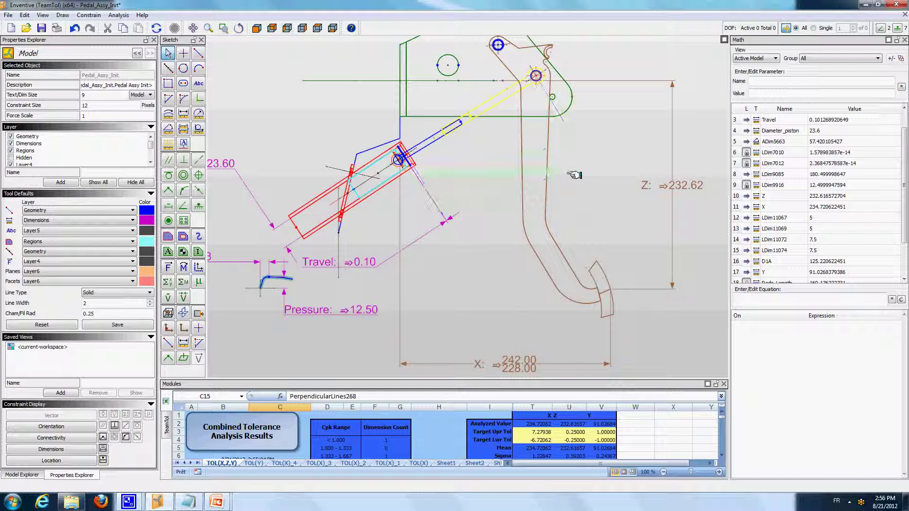
right_click(574, 175)
left_click(610, 206)
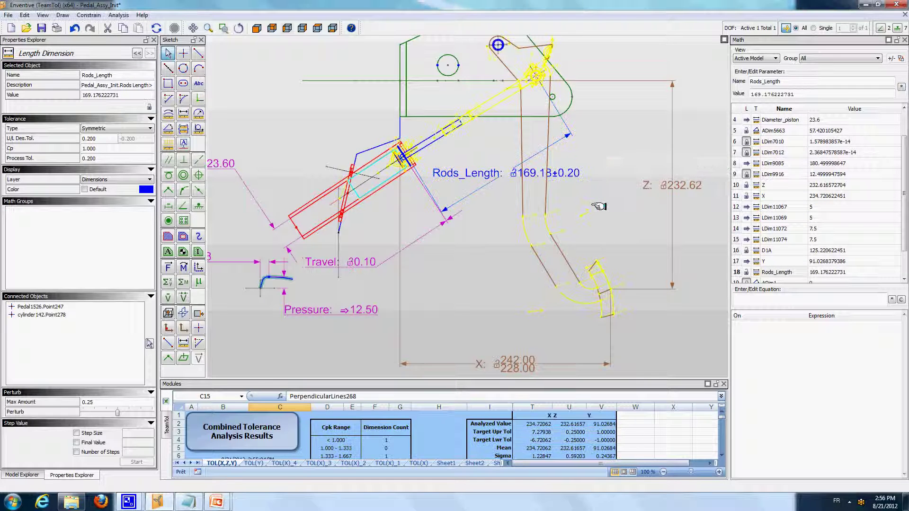
left_click(476, 275)
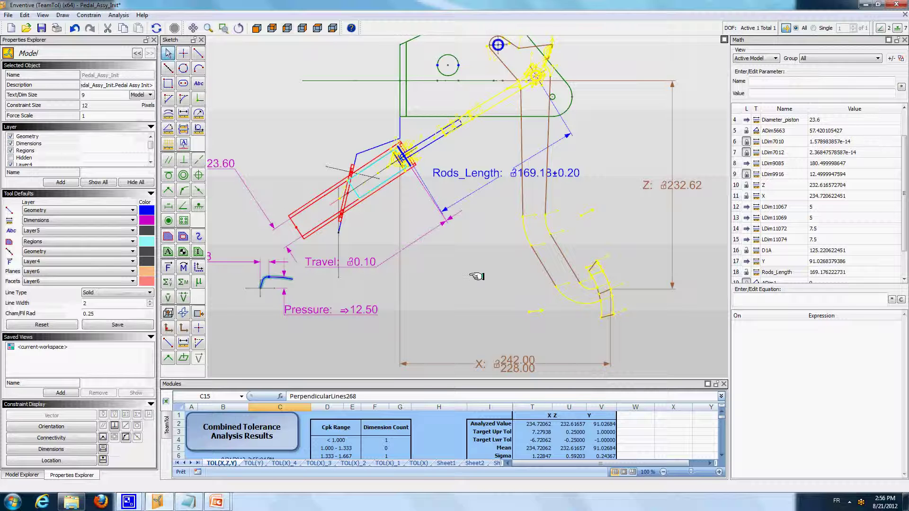
Step: Lock the Travel dimension so that it drives the pedal mechanism
left_click(361, 268)
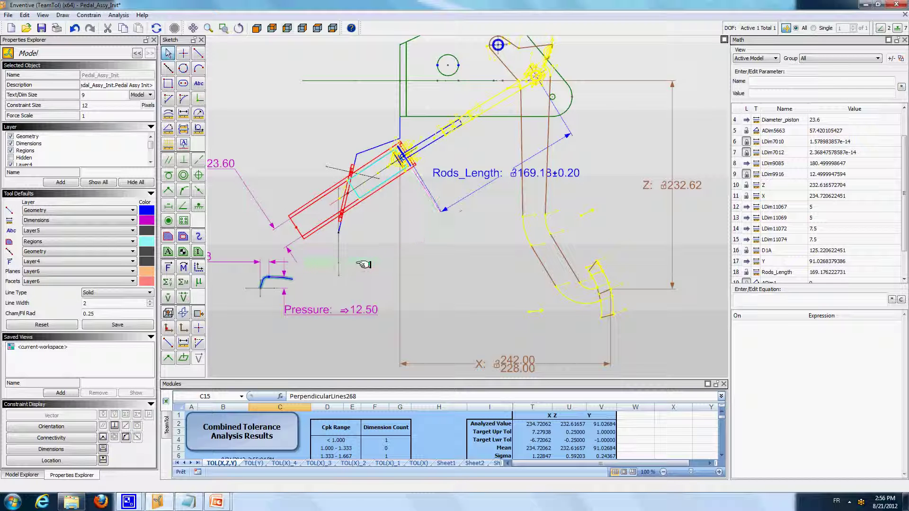
right_click(363, 264)
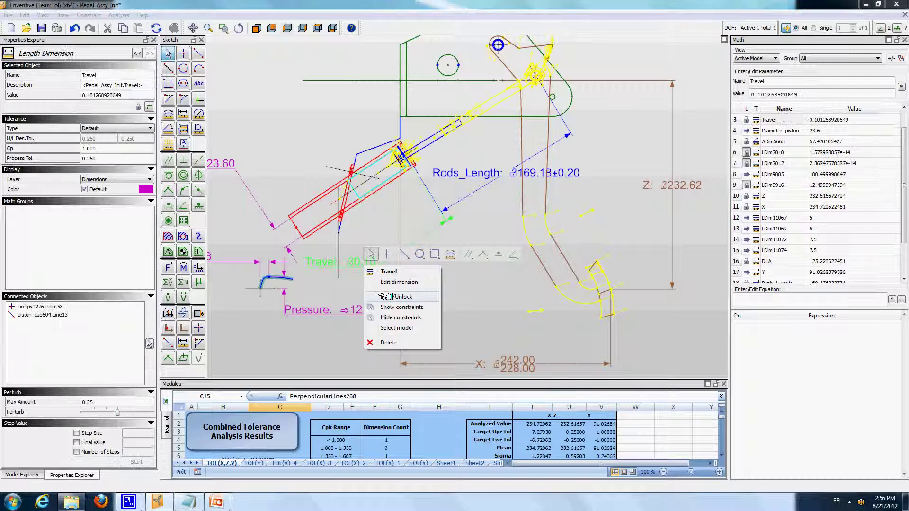
left_click(387, 297)
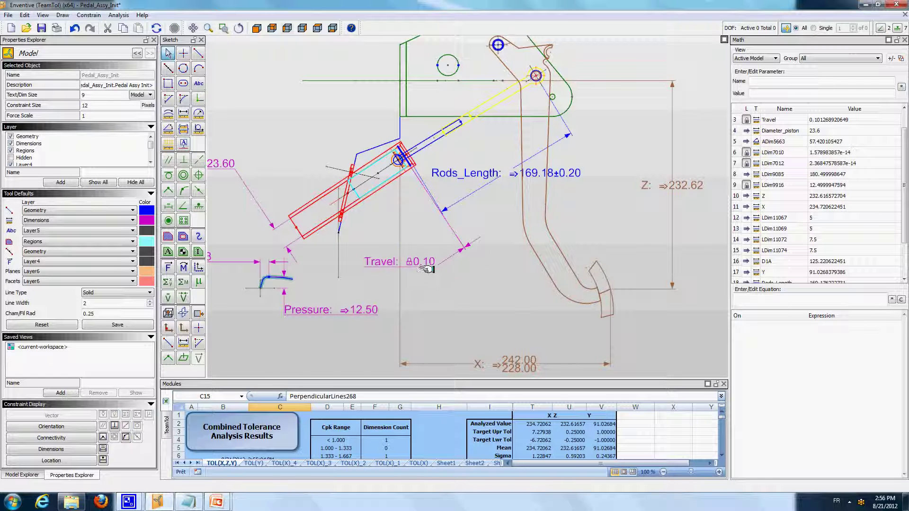
Step: Increase the Travel dimension in small increments to about 21.85 to swing the pedal through its stroke
left_click(440, 294)
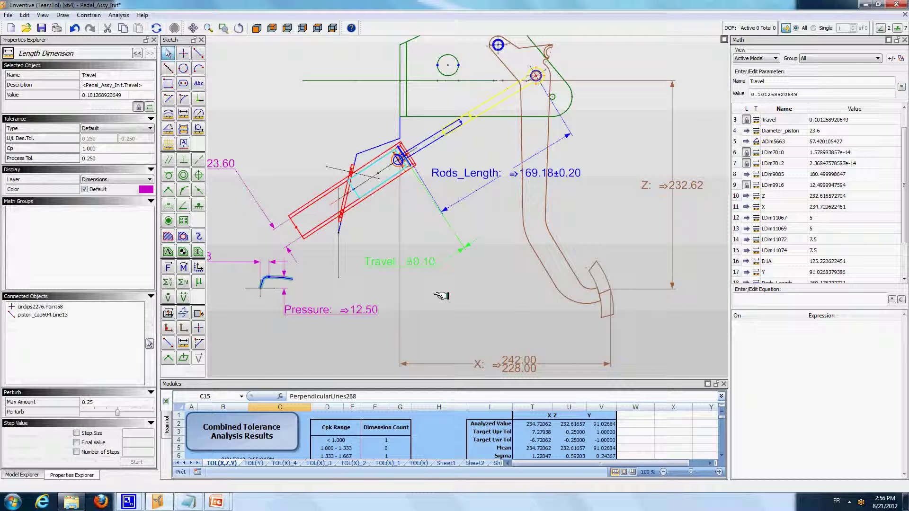
key("Up")
key("Up")
key("Up")
key("Up")
key("Up")
key("Up")
key("Up")
key("Up")
key("Up")
key("Up")
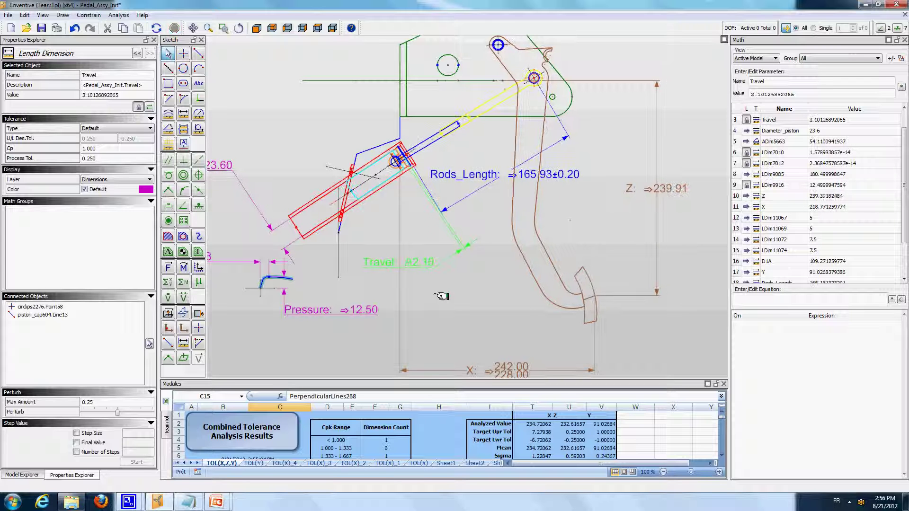
key("Up")
key("Up")
key("Down")
key("Down")
key("Down")
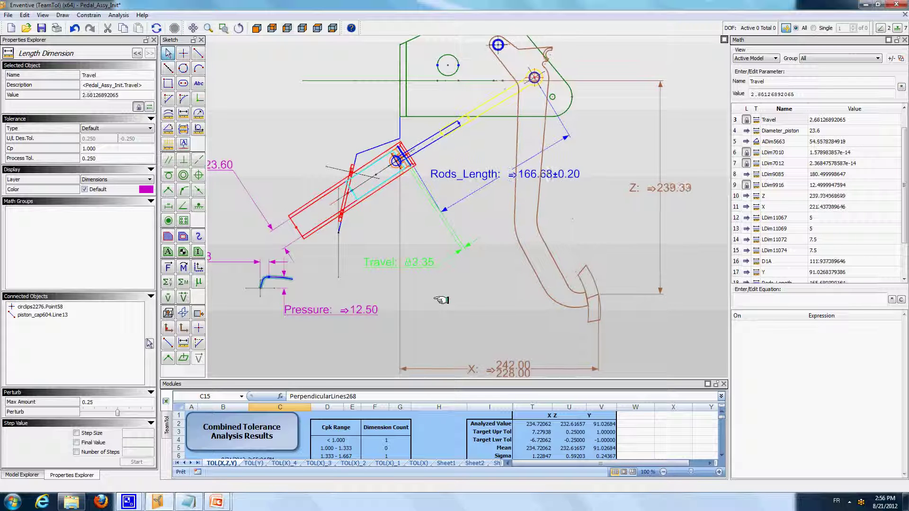
key("Up")
key("Up")
key("Up")
key("Up")
key("Up")
key("Up")
key("Up")
key("Up")
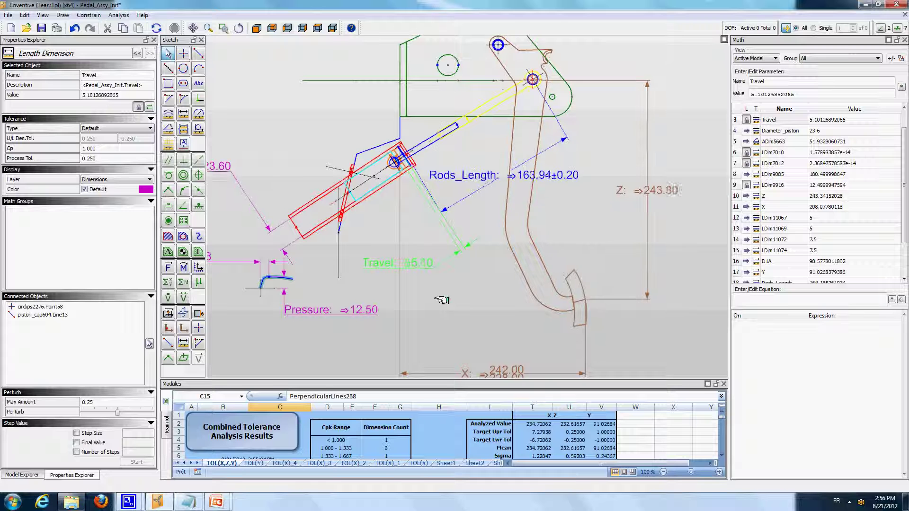
key("Up")
key("Up")
key("Up")
key("Up")
key("Up")
key("Up")
key("Up")
key("Up")
key("Up")
key("Up")
key("Up")
key("Up")
key("Up")
key("Up")
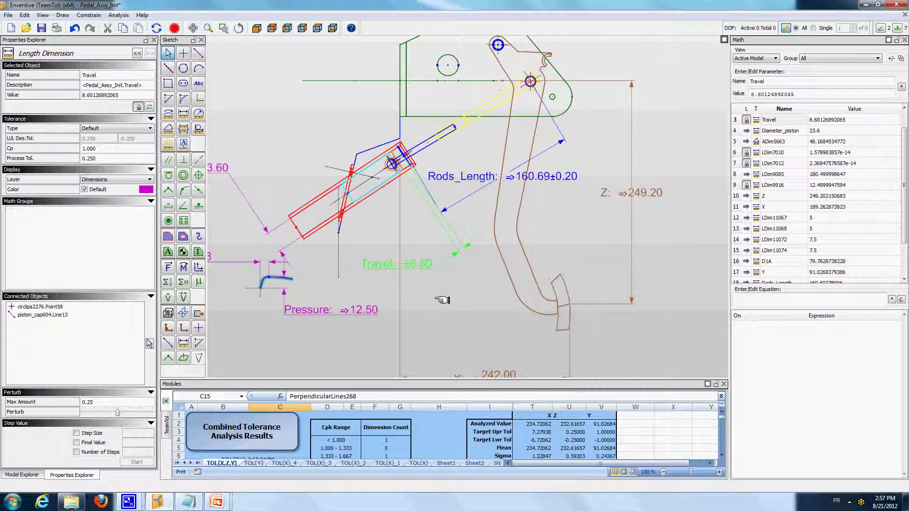
key("Up")
key("Up")
key("Up")
key("Up")
key("Up")
key("Up")
key("Up")
key("Up")
key("Up")
key("Up")
key("Up")
key("Up")
key("Up")
key("Up")
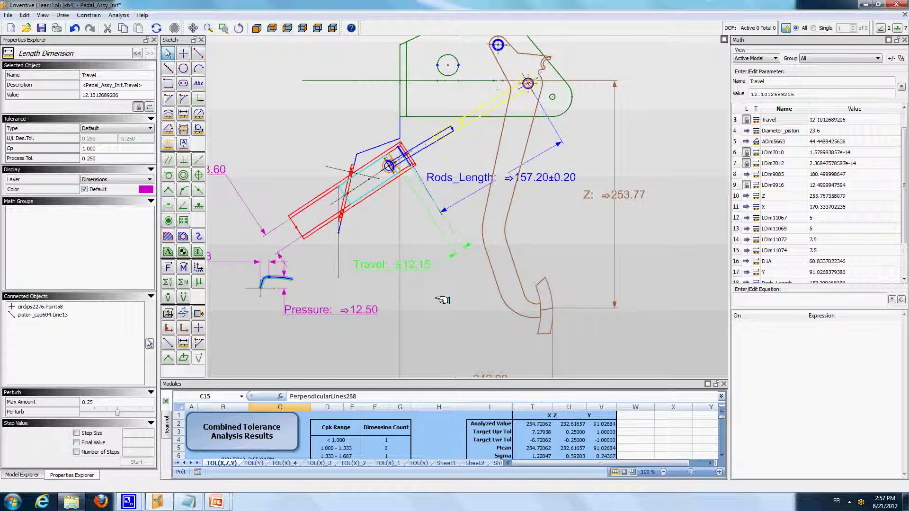
key("Up")
key("Up")
key("Up")
key("Up")
key("Up")
key("Up")
key("Up")
key("Up")
key("Up")
key("Up")
key("Up")
key("Up")
key("Up")
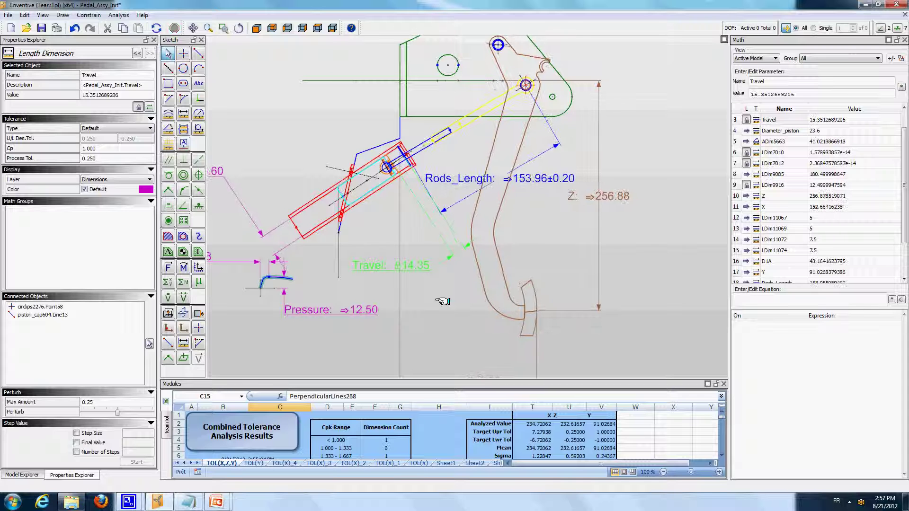
key("Up")
key("Up")
key("Up")
key("Up")
key("Up")
key("Up")
key("Up")
key("Up")
key("Up")
key("Up")
key("Up")
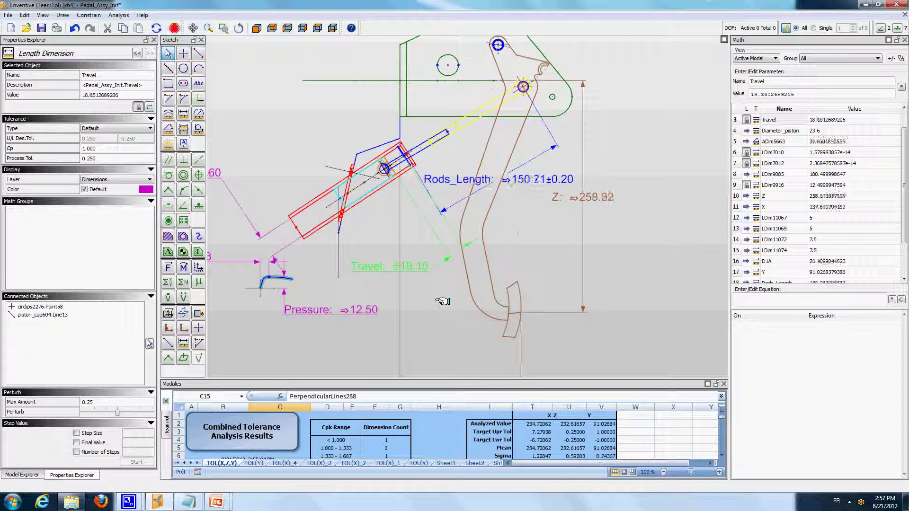
key("Up")
key("Up")
key("Up")
key("Up")
key("Up")
key("Up")
key("Up")
key("Up")
key("Up")
key("Up")
key("Up")
key("Up")
key("Up")
key("Up")
key("Up")
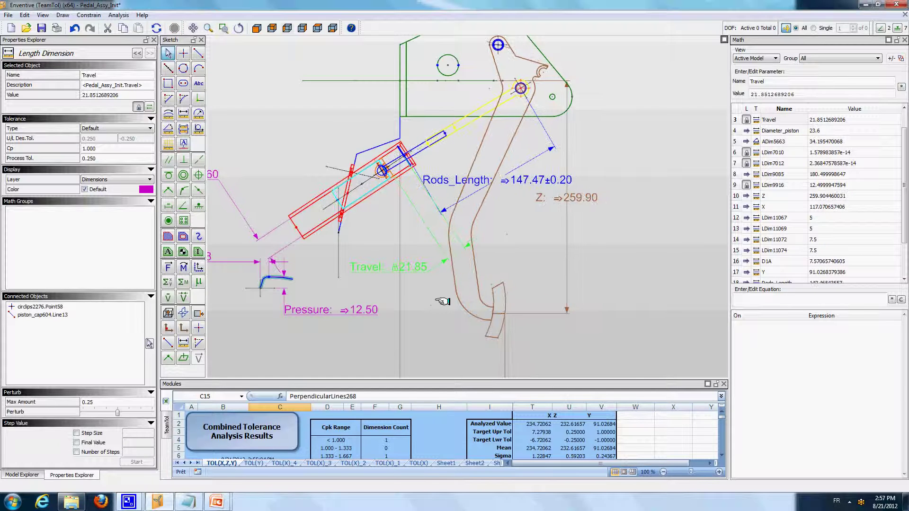
Step: Decrease the Travel dimension in small increments to about 2.60 to swing the pedal back, and deselect it
key("Down")
key("Down")
key("Down")
key("Down")
key("Down")
key("Down")
key("Down")
key("Down")
key("Down")
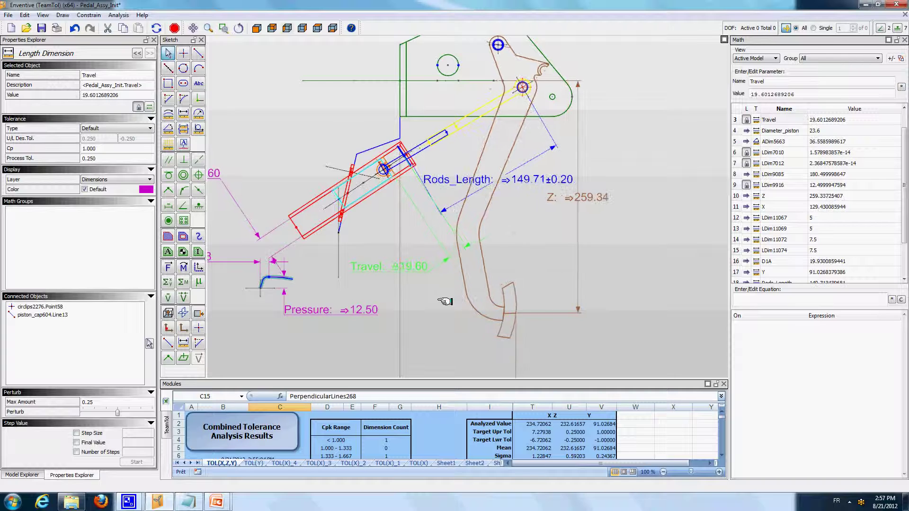
key("Down")
key("Down")
key("Down")
key("Down")
key("Down")
key("Down")
key("Down")
key("Down")
key("Down")
key("Down")
key("Down")
key("Down")
key("Down")
key("Down")
key("Down")
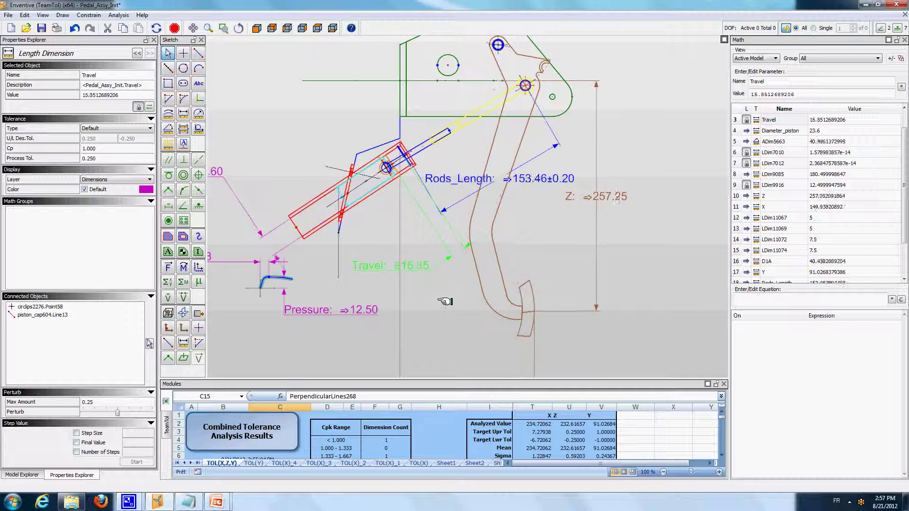
key("Down")
key("Down")
key("Down")
key("Down")
key("Down")
key("Down")
key("Down")
key("Down")
key("Down")
key("Down")
key("Down")
key("Down")
key("Down")
key("Down")
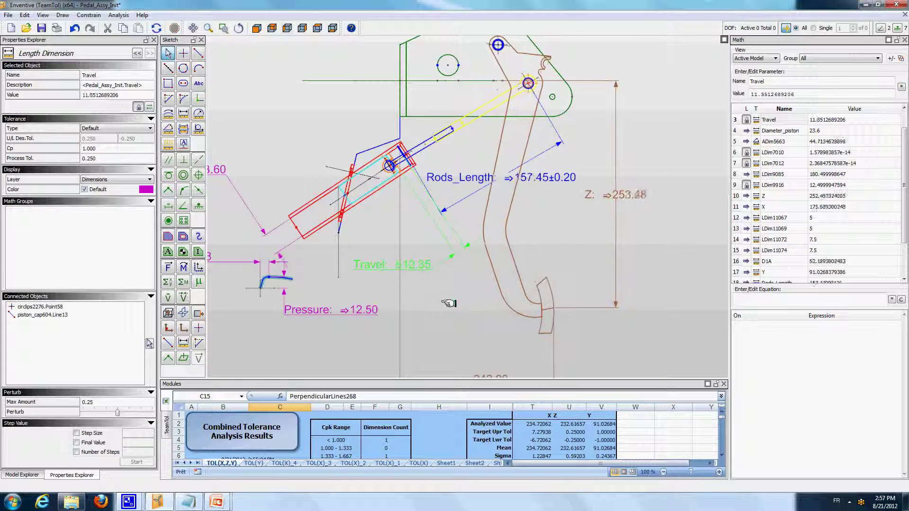
key("Down")
key("Down")
key("Down")
key("Down")
key("Down")
key("Down")
key("Down")
key("Down")
key("Down")
key("Down")
key("Down")
key("Down")
key("Down")
key("Down")
key("Down")
key("Down")
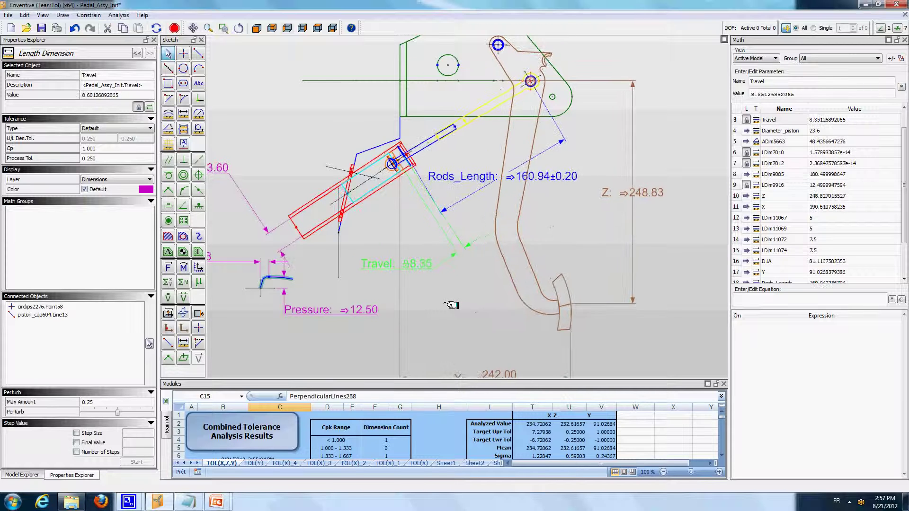
key("Down")
key("Down")
key("Down")
key("Down")
key("Down")
key("Down")
key("Down")
key("Down")
key("Down")
key("Down")
key("Down")
key("Down")
key("Down")
key("Down")
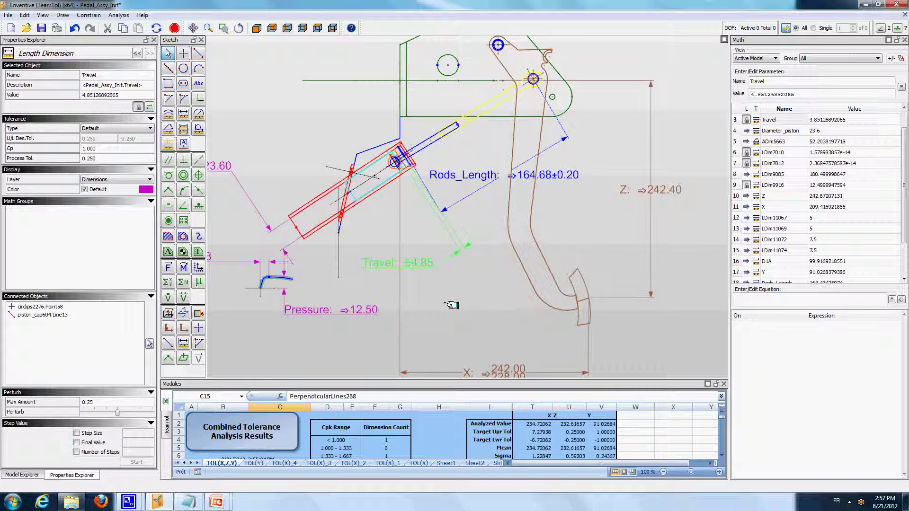
key("Down")
key("Down")
key("Down")
key("Down")
key("Down")
key("Down")
key("Down")
key("Down")
key("Down")
left_click(495, 288)
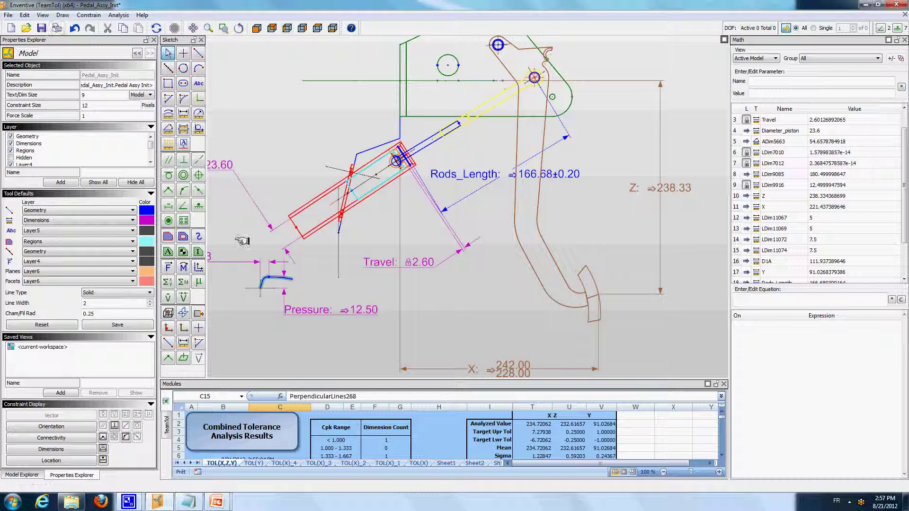
Step: Open Sheet1 of the embedded workbook and highlight its Pressure and Travel data columns
scroll(263, 320, "up", 2)
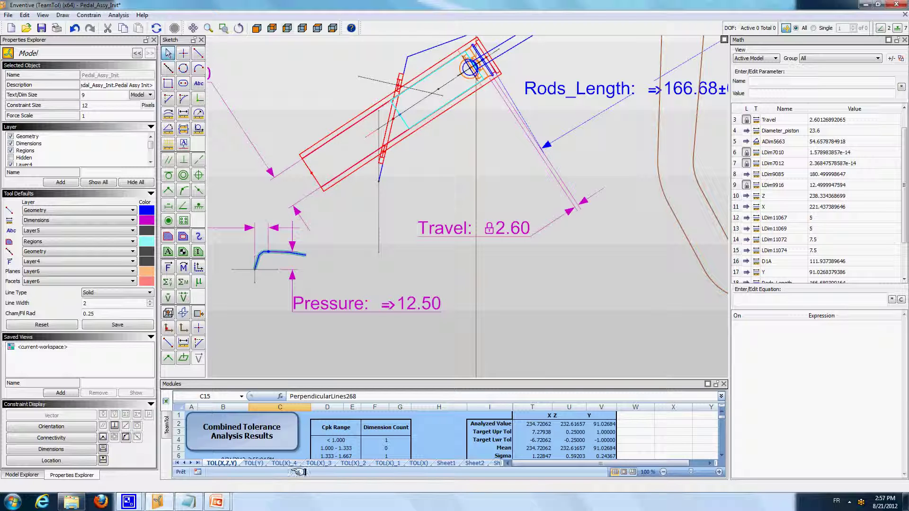
left_click(446, 464)
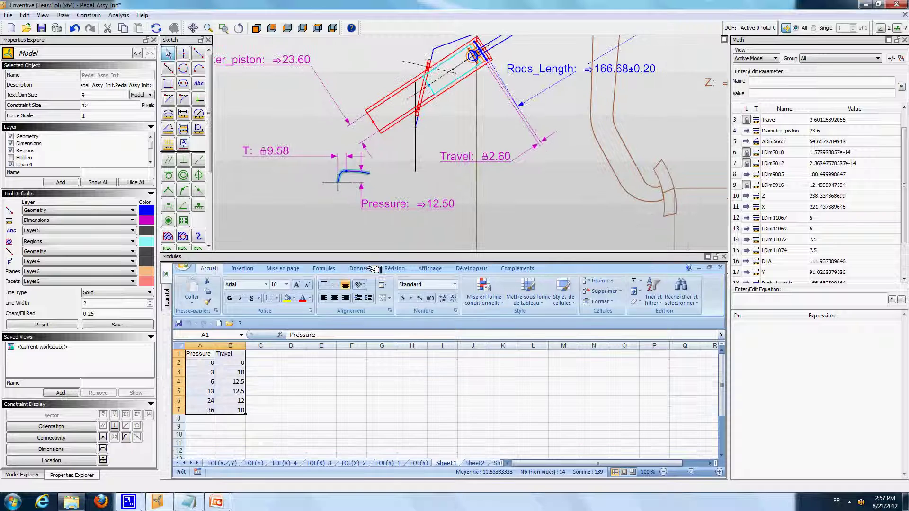
left_click_drag(198, 354, 239, 408)
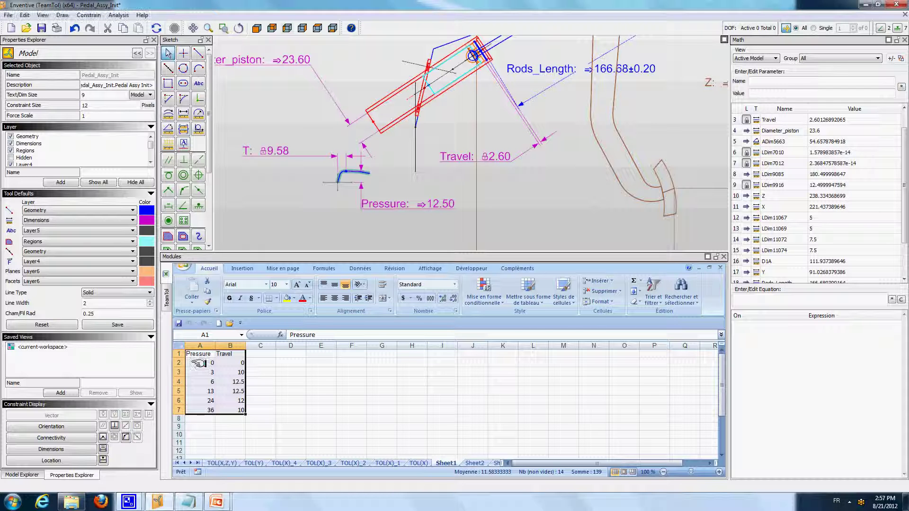
left_click_drag(199, 356, 199, 405)
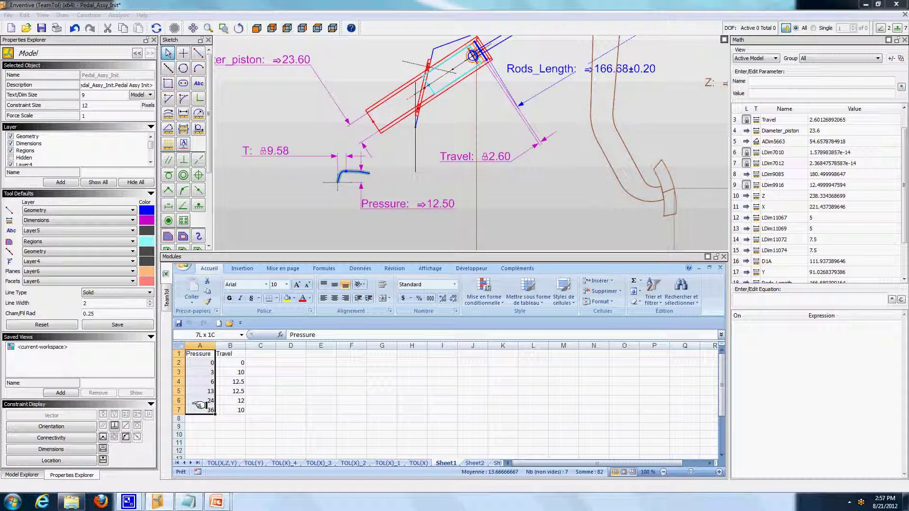
left_click_drag(231, 355, 236, 409)
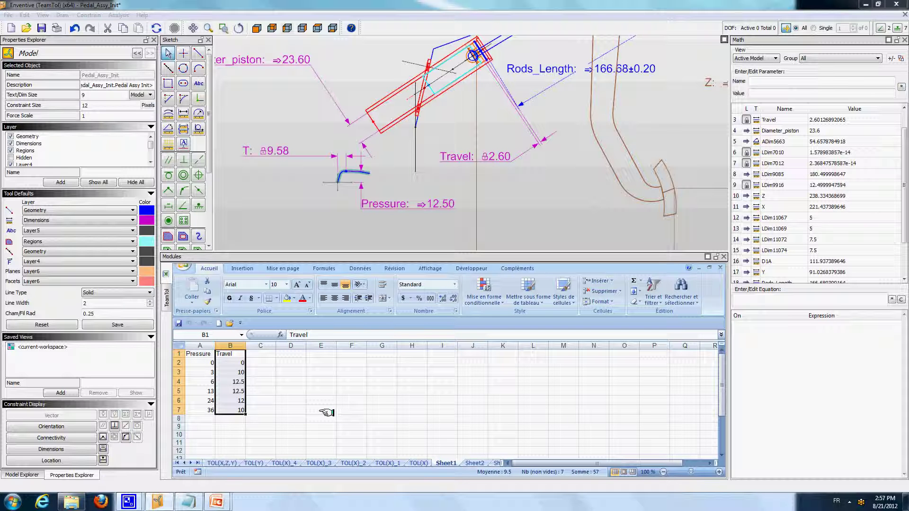
Step: Swap the table headers in Sheet1 so that A1 reads Travel and B1 reads Pressure
left_click(205, 356)
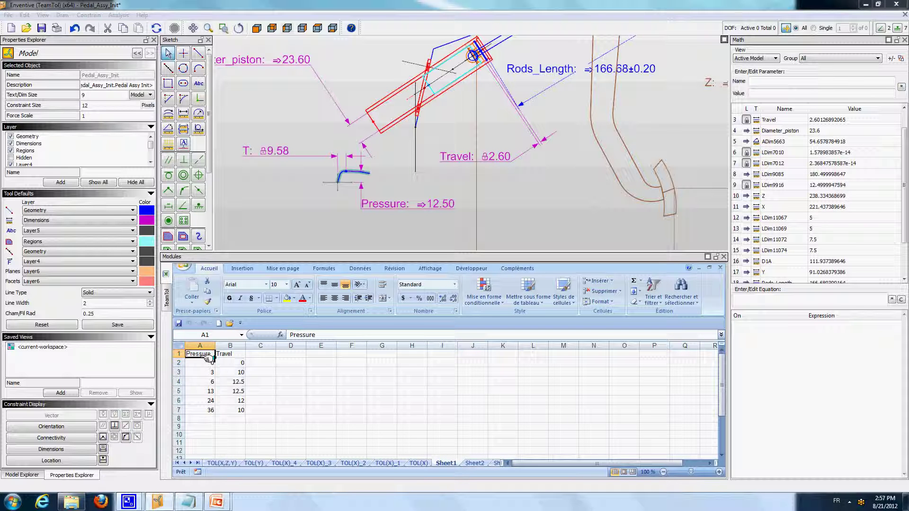
type("Travel")
key("Tab")
type("Pre")
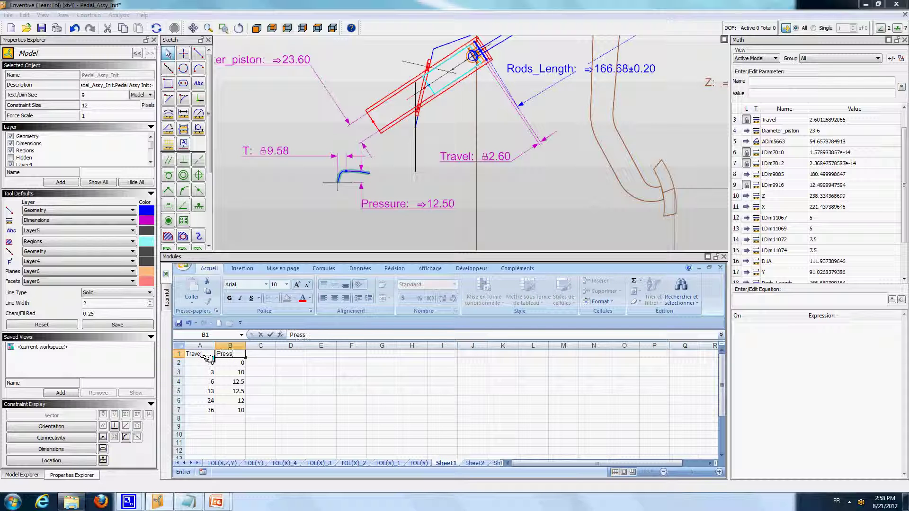
type("ssure")
key("Return")
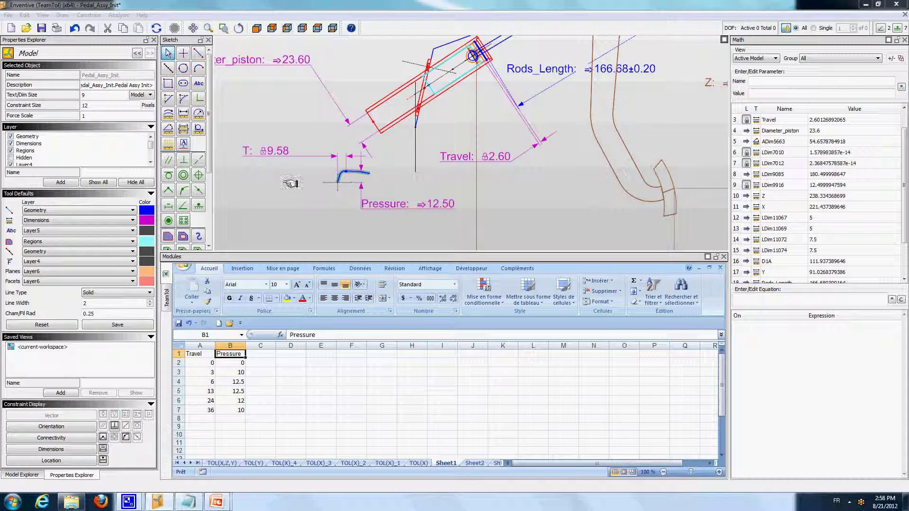
Step: Switch the model's text and dimension size units to Pixels for a close view of the pressure curve
scroll(279, 191, "up", 4)
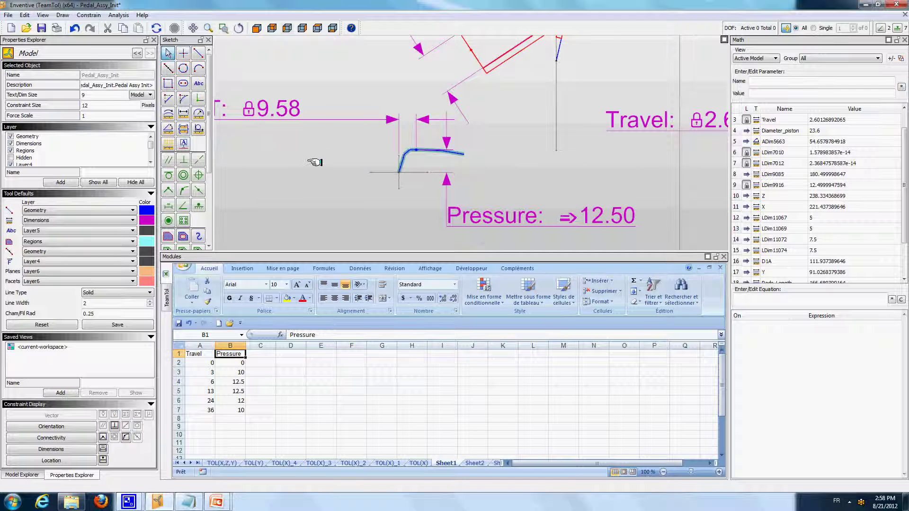
scroll(314, 163, "up", 1)
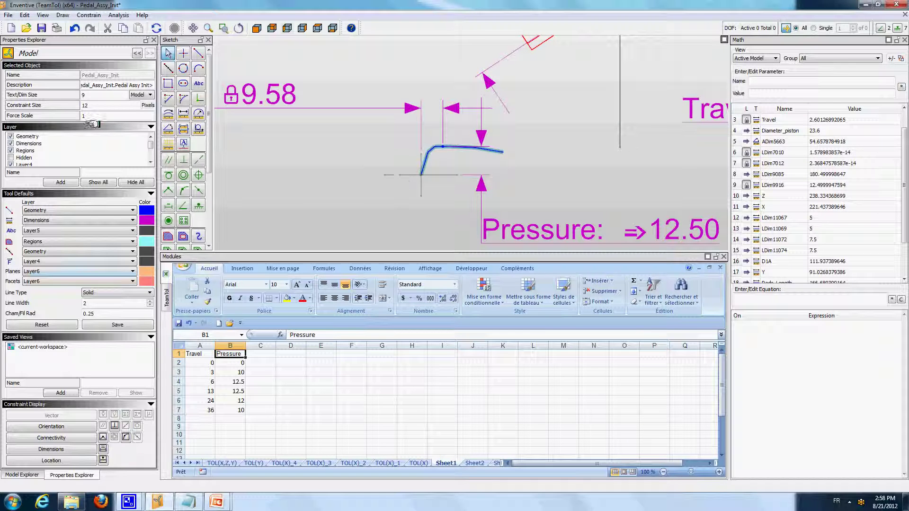
left_click(144, 94)
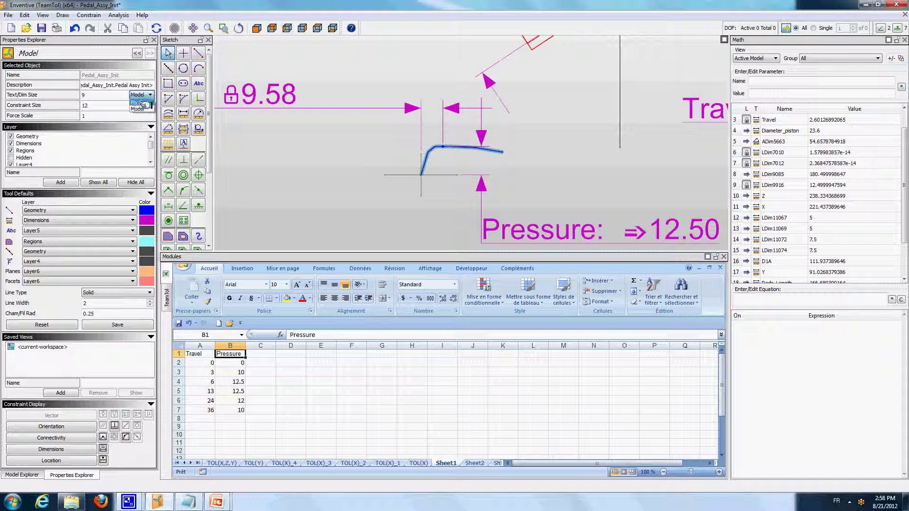
left_click(142, 107)
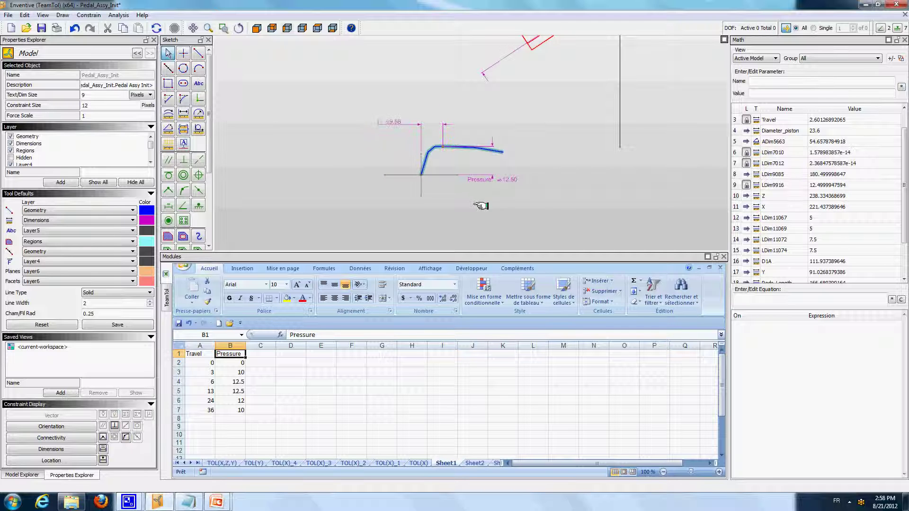
scroll(452, 197, "up", 3)
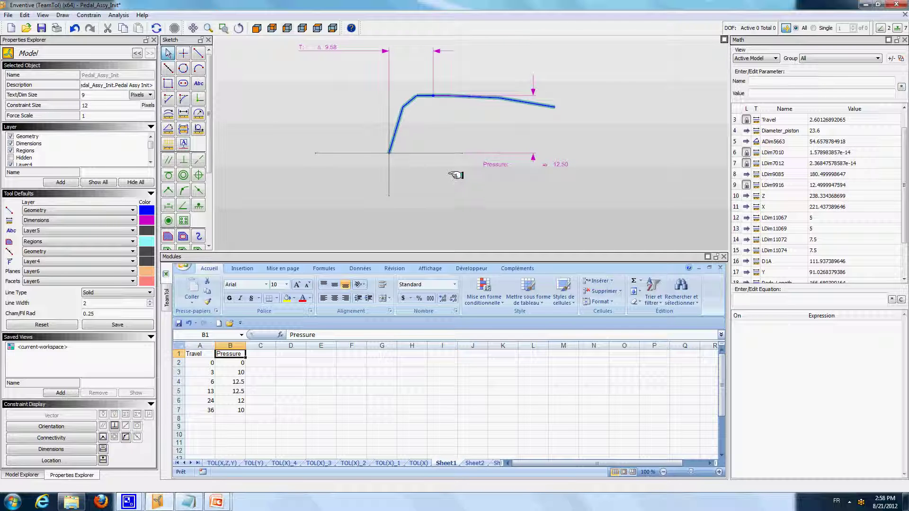
middle_click_drag(456, 175, 458, 191)
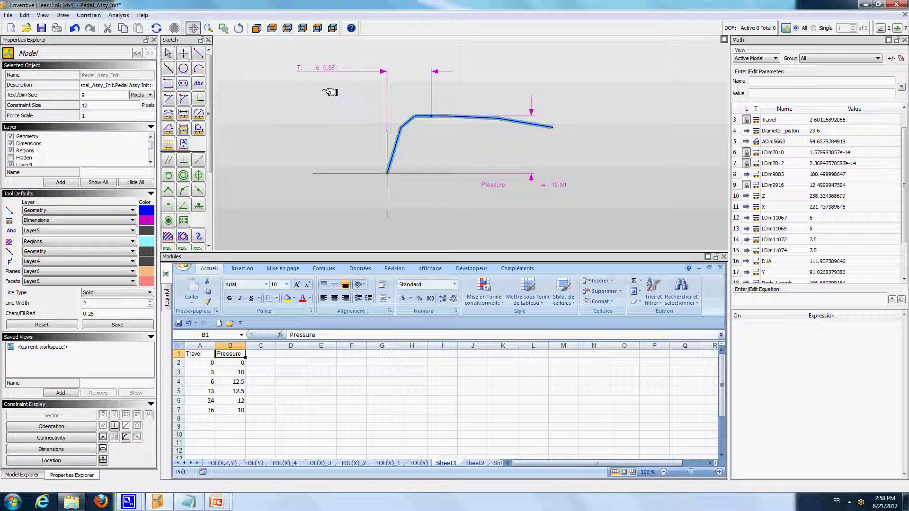
key("Escape")
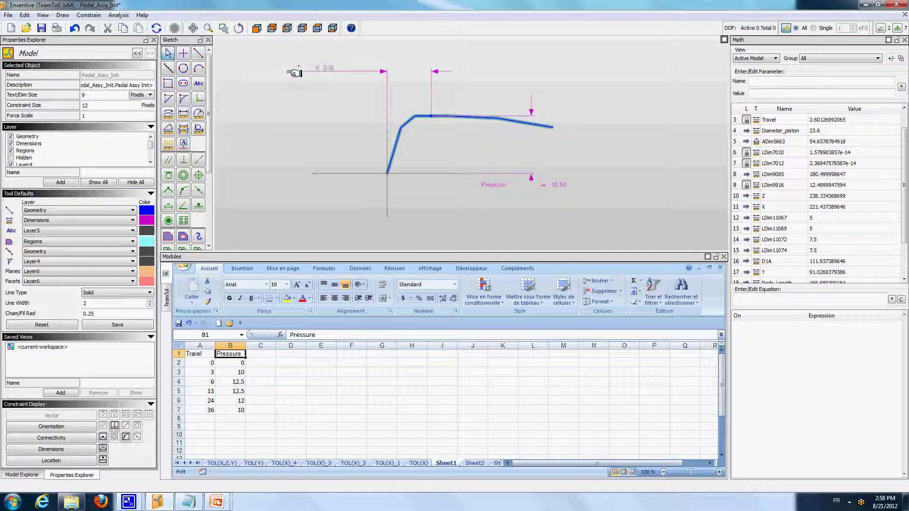
Step: Set the pressure curve's T dimension to 13 and then to 24 to evaluate points from the table
left_click(327, 69)
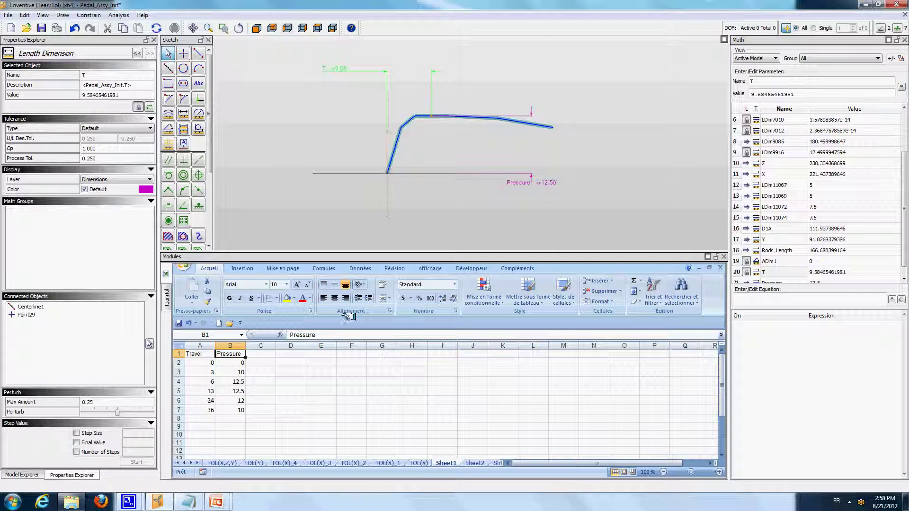
left_click(22, 98)
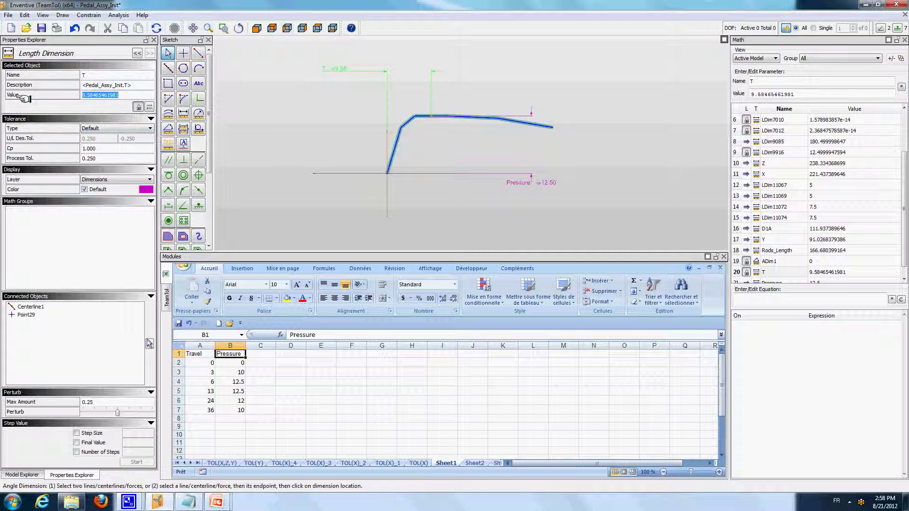
type("13")
key("Return")
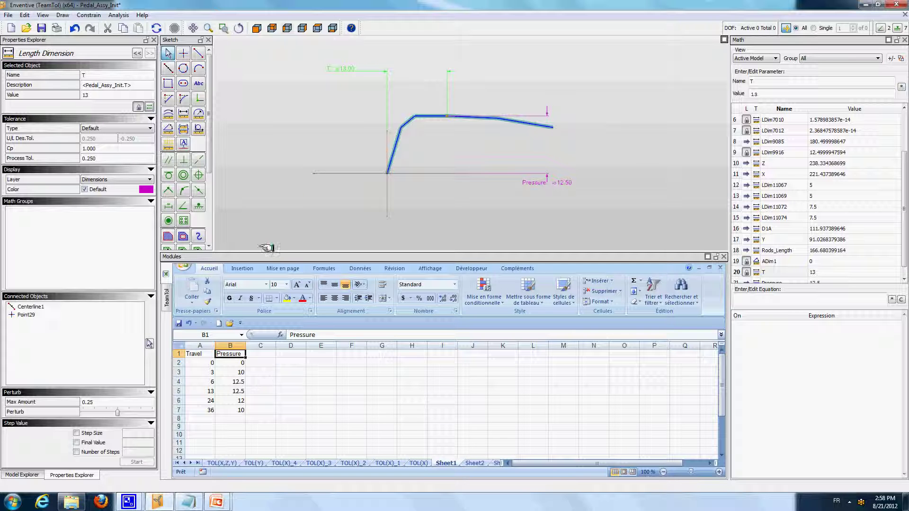
left_click(116, 95)
type("24")
key("Return")
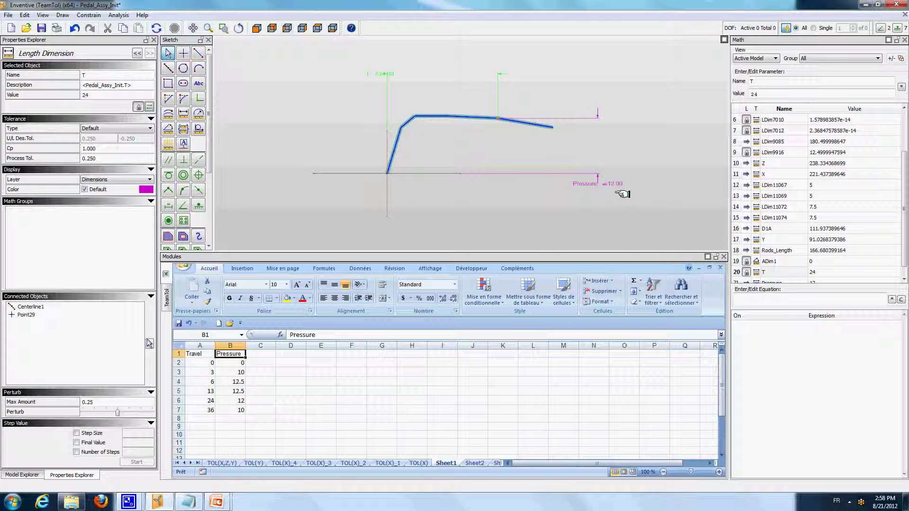
left_click(689, 145)
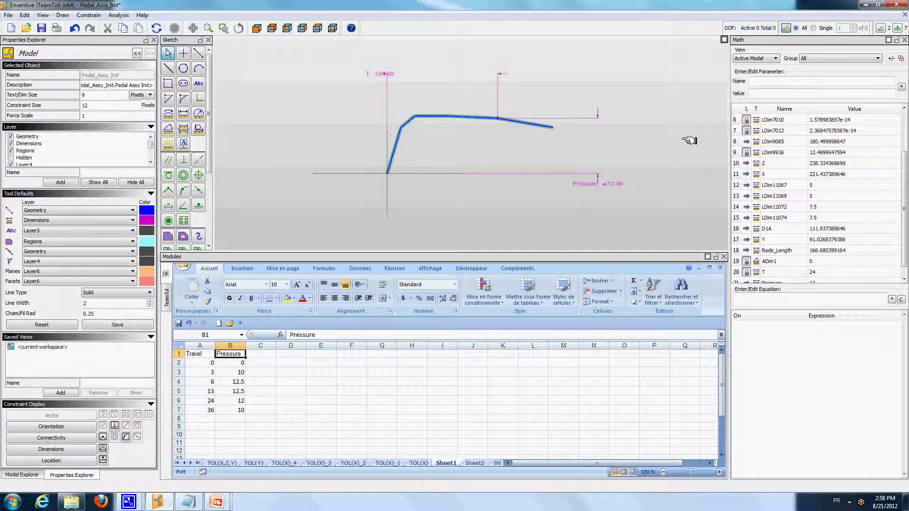
Step: Move the T dimension label clear of its extension line and locate T and Pressure in the parameter list
left_click_drag(376, 75, 353, 73)
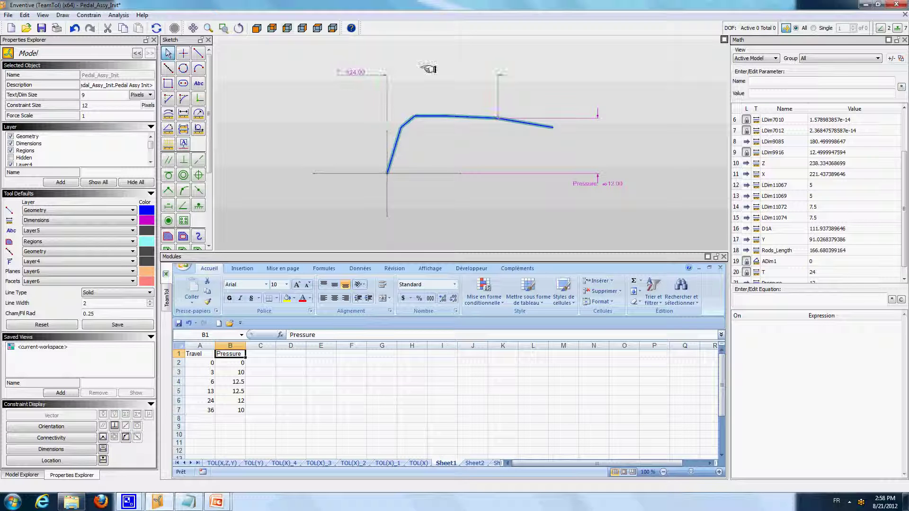
left_click(353, 73)
left_click_drag(904, 256, 903, 268)
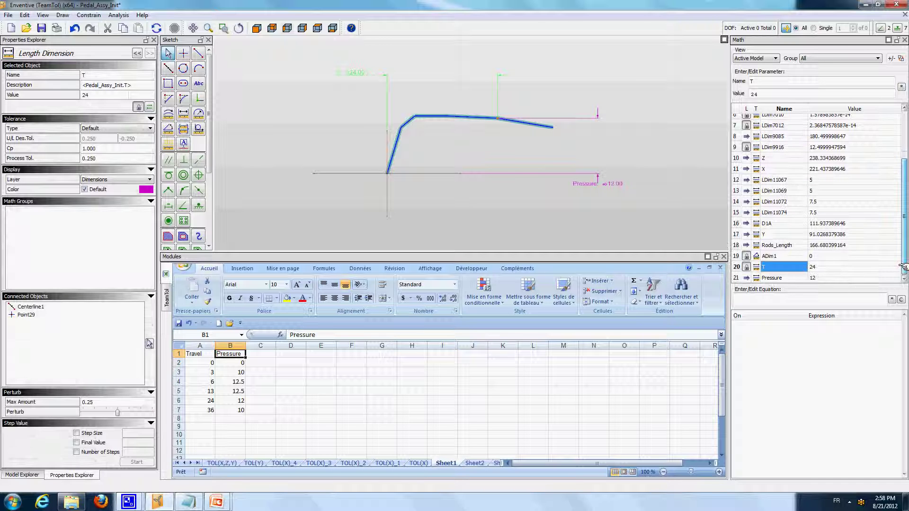
left_click(679, 179)
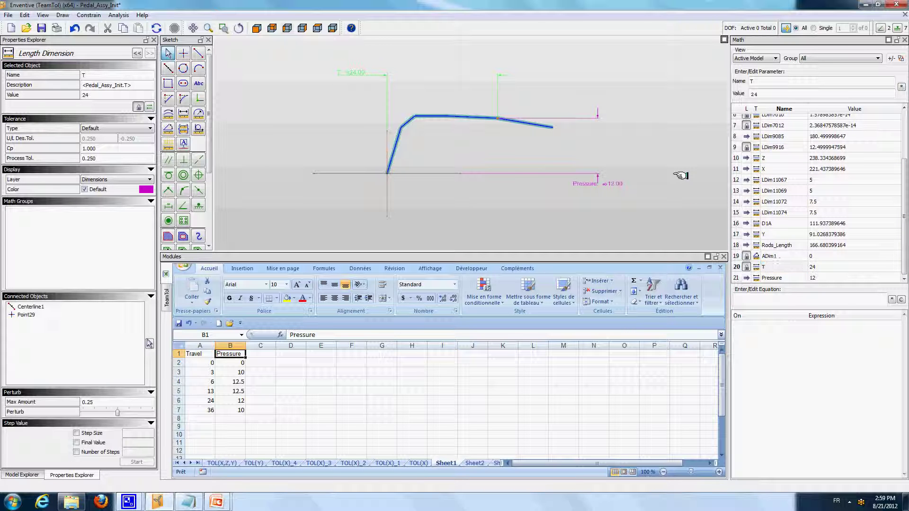
left_click(767, 267)
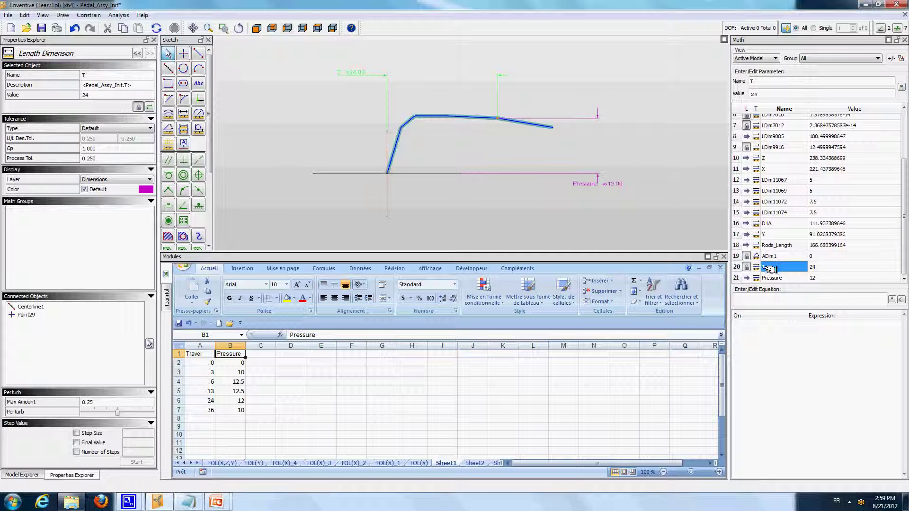
left_click(689, 149)
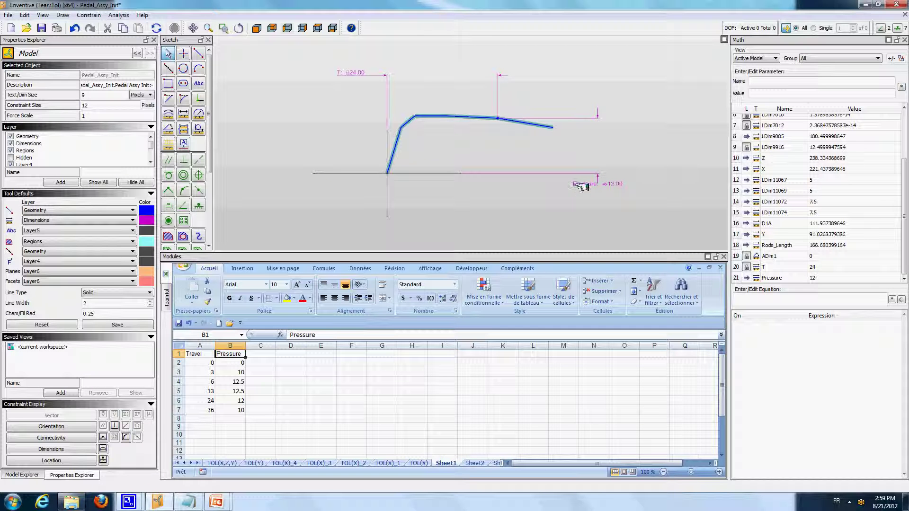
Step: Return the model's text and dimension size units to Model with the piston cylinder area in view
scroll(511, 153, "down", 4)
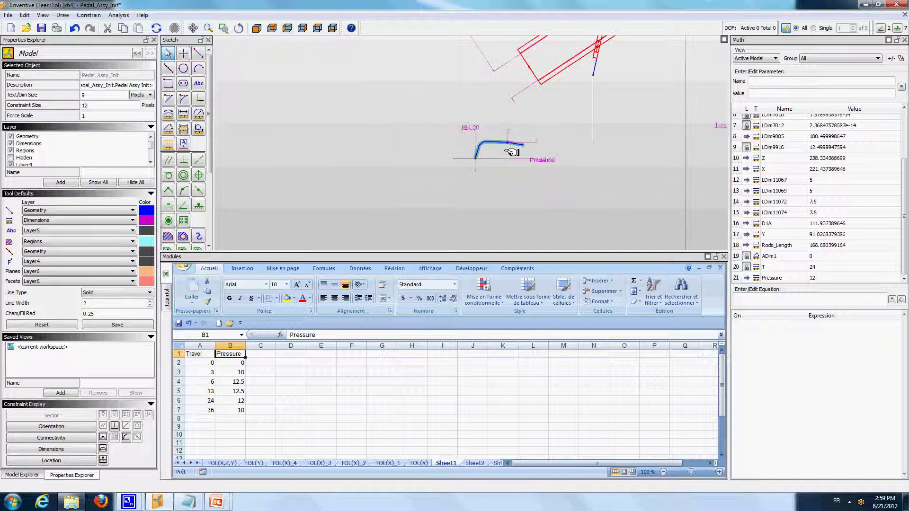
mouse_move(624, 182)
middle_mouse_down()
mouse_move(602, 146)
mouse_move(481, 213)
mouse_move(351, 235)
mouse_move(378, 235)
middle_mouse_up()
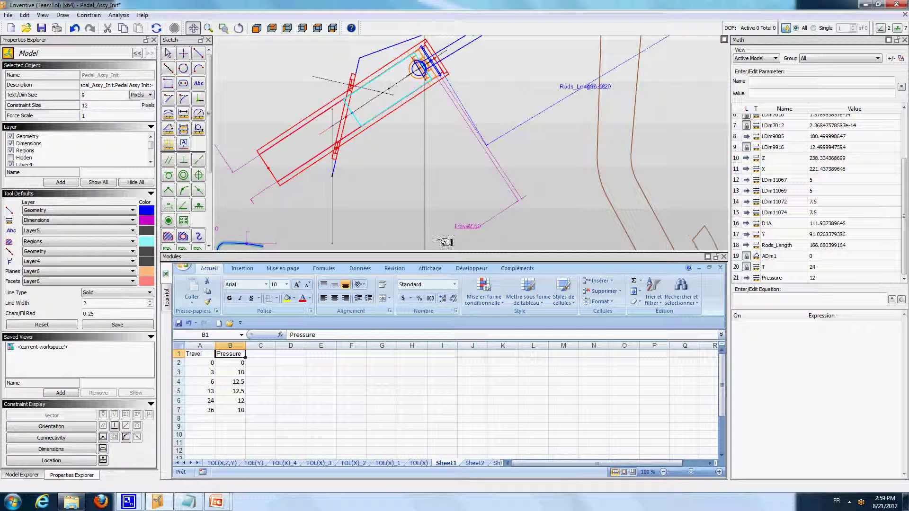
left_click(148, 94)
left_click(140, 109)
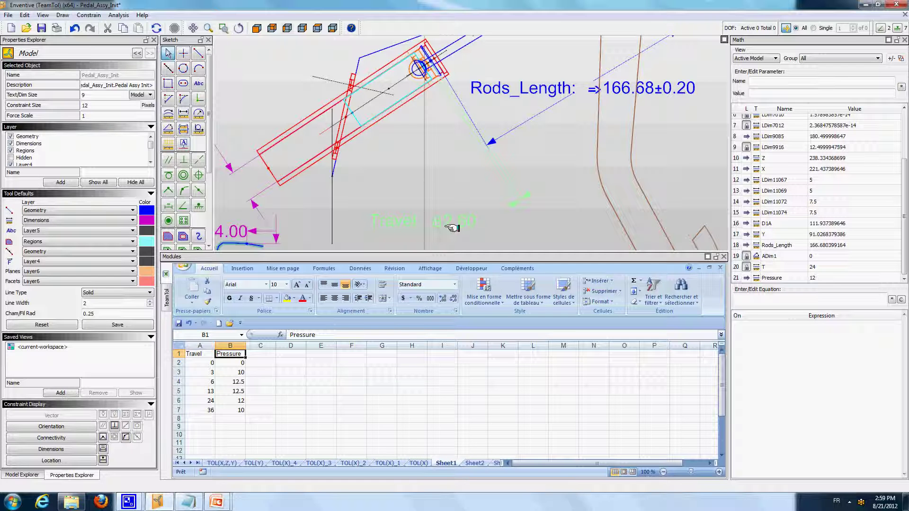
Step: Check the Travel dimension and unlock the T dimension in the parameter list
left_click(461, 245)
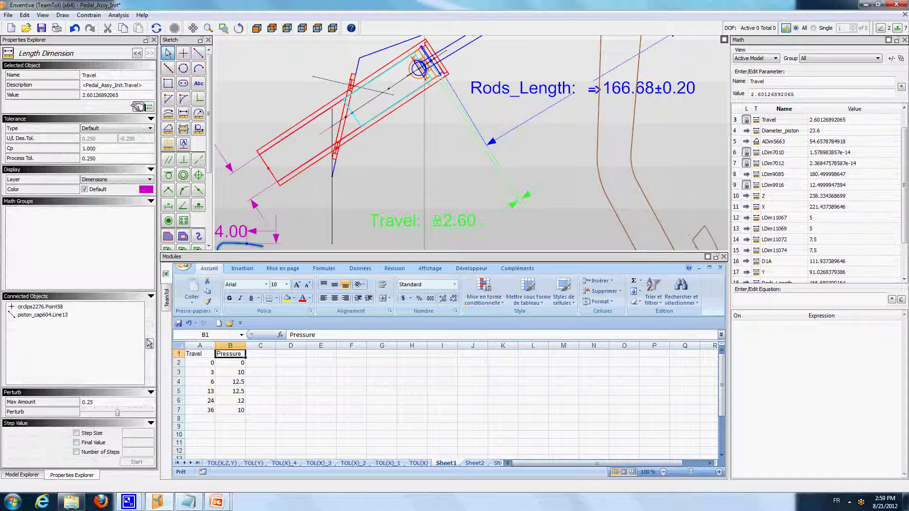
left_click(458, 188)
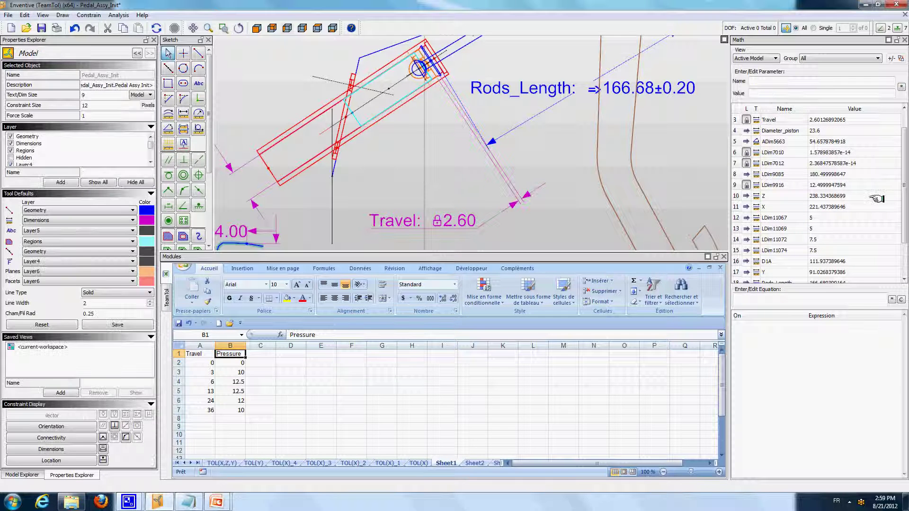
left_click_drag(904, 208, 903, 223)
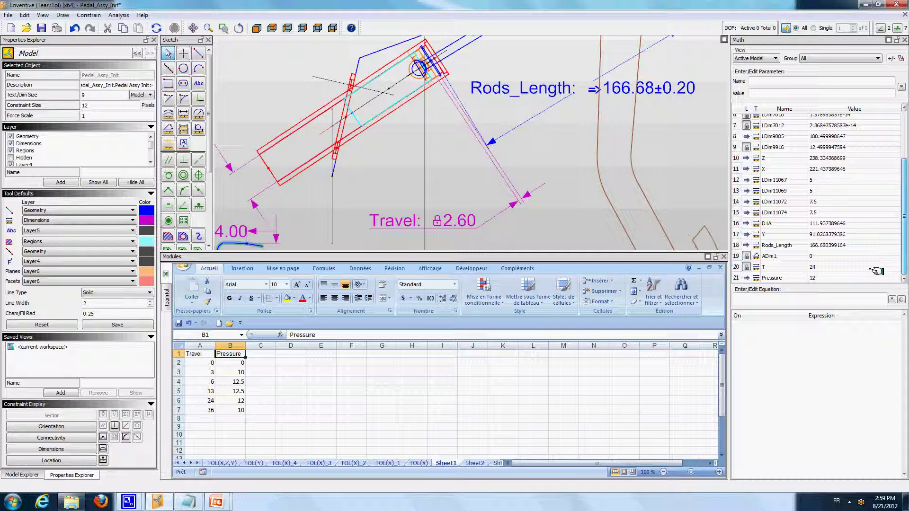
left_click(745, 267)
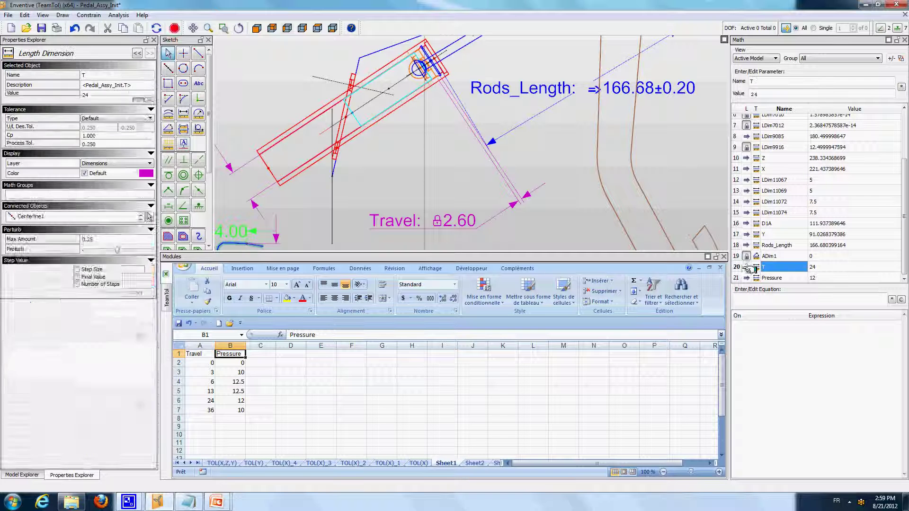
left_click(563, 138)
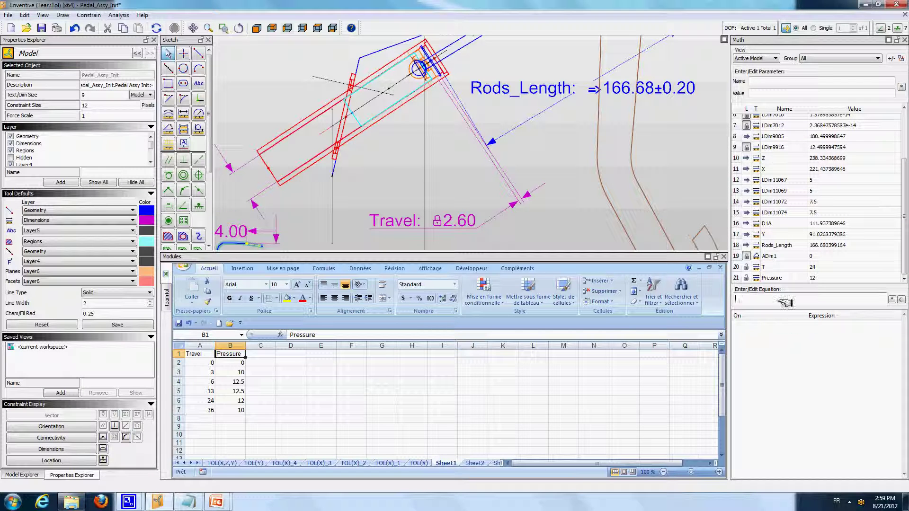
Step: Add the equation T=Travel to drive the pressure curve's T dimension from the piston travel
left_click(792, 316)
type("T")
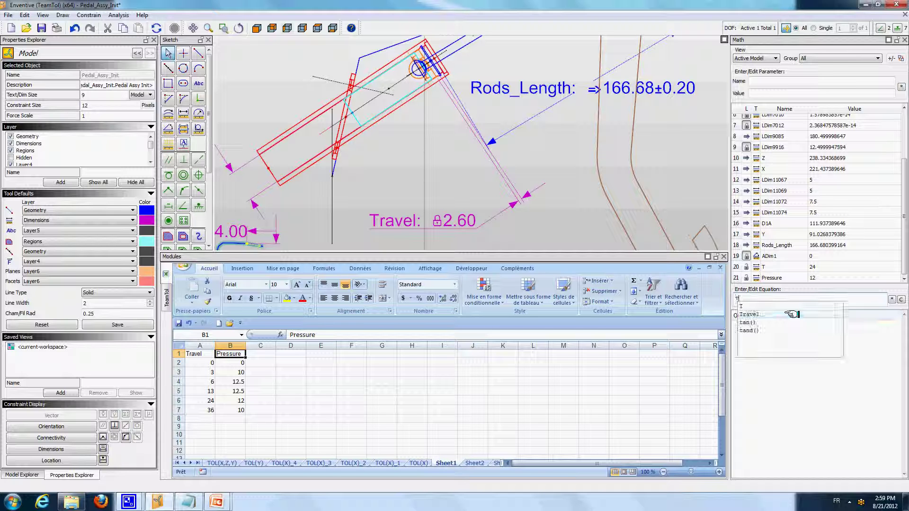
type("=")
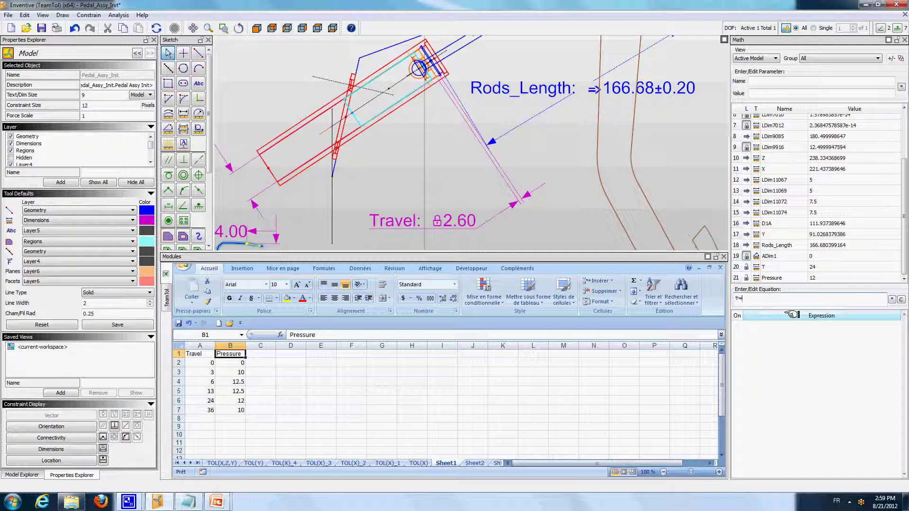
type("T")
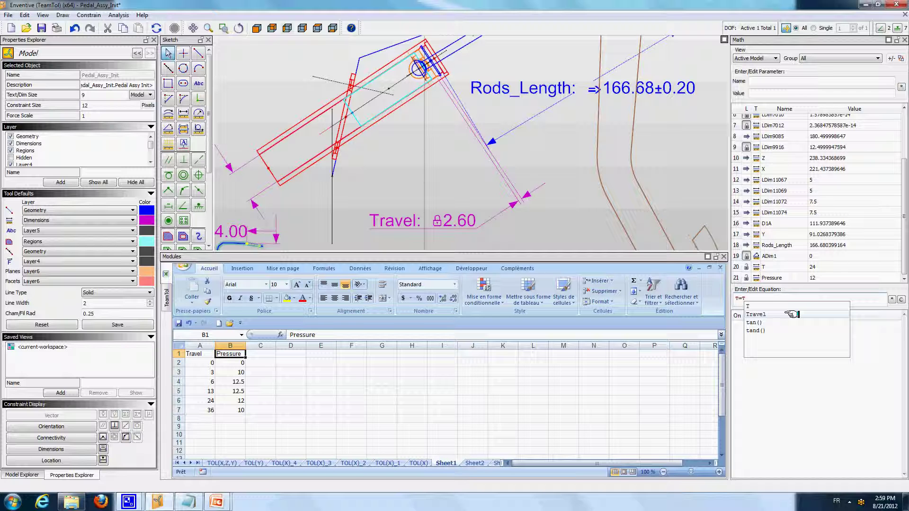
left_click(756, 315)
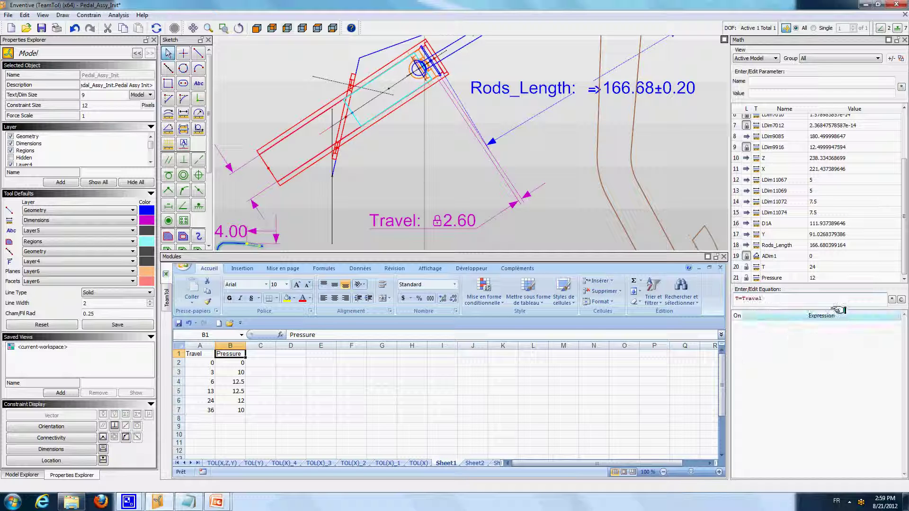
key("Return")
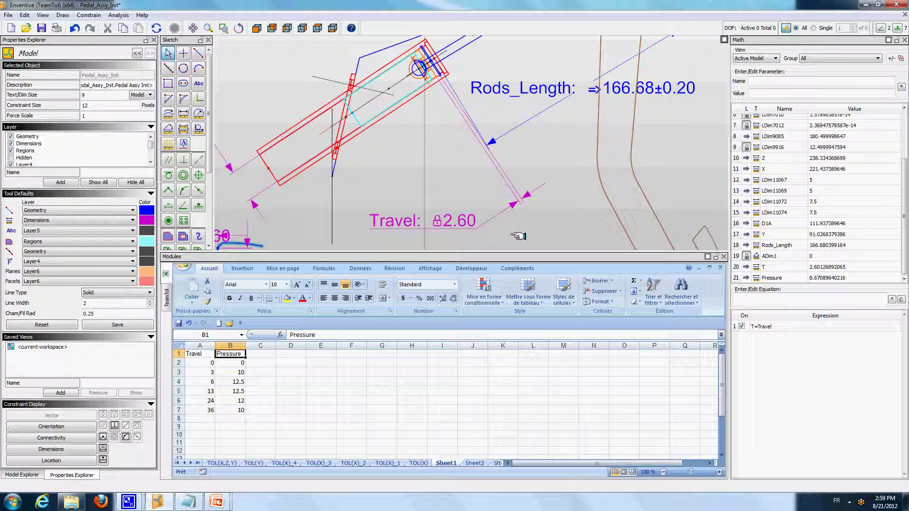
Step: Move the T dimension label up and clear of the pressure curve
key("p")
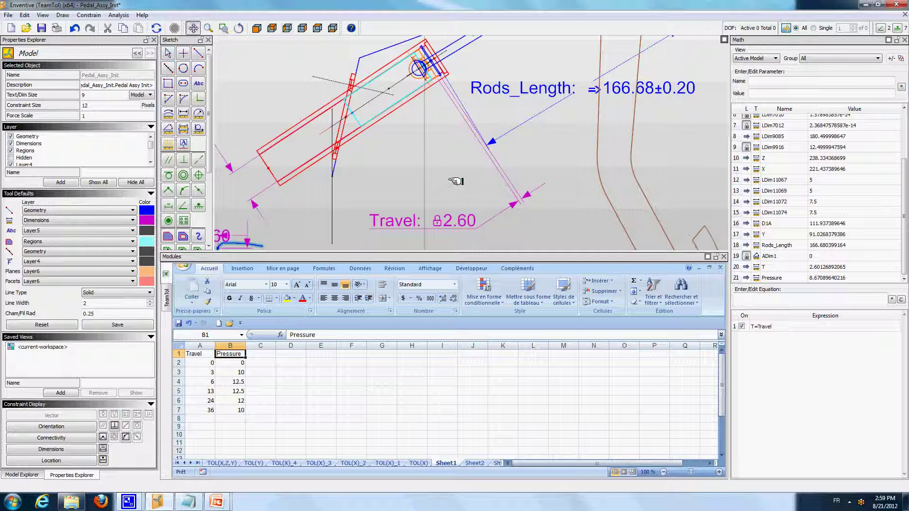
left_click_drag(458, 181, 557, 118)
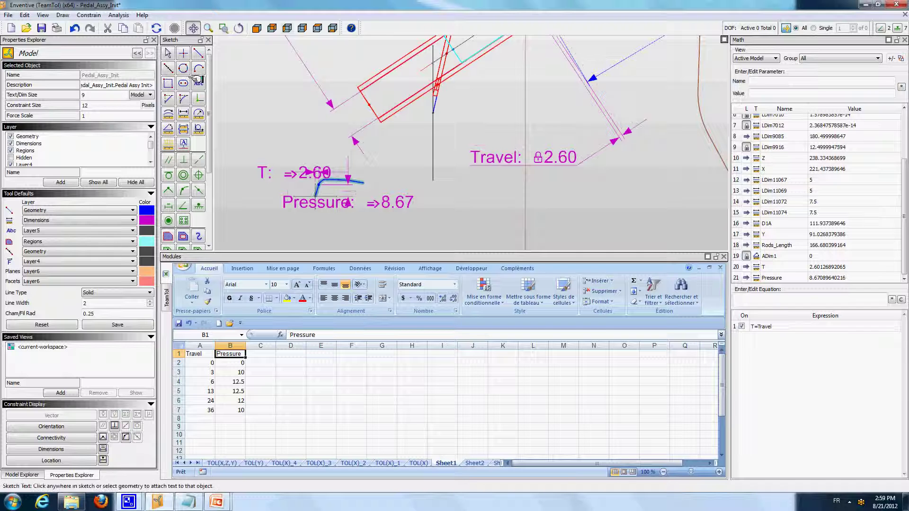
key("Escape")
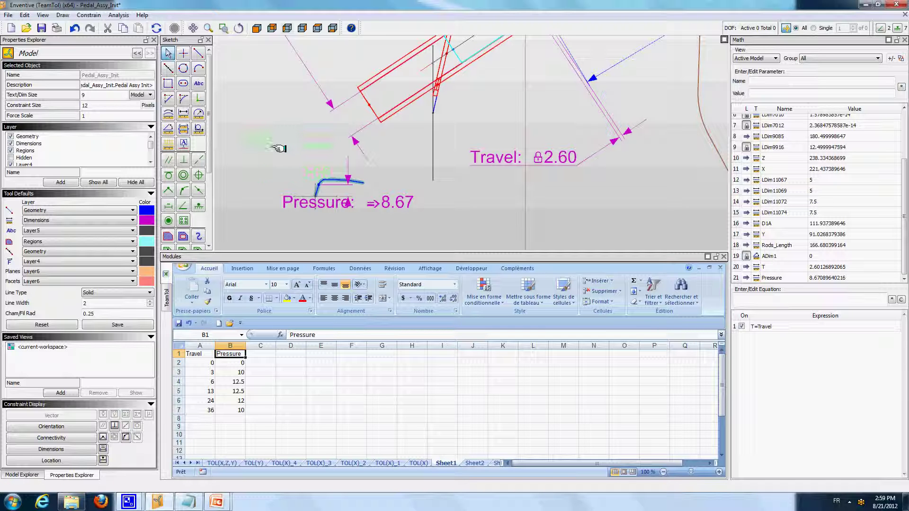
Step: Step the Travel dimension up to about 15.35 and back down to about 13.35 to drive T and Pressure along the curve
left_click(564, 159)
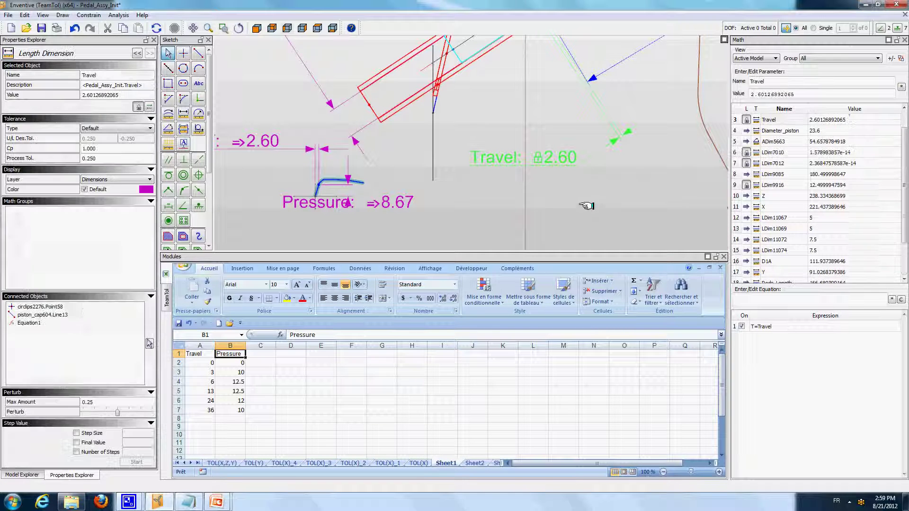
key("Up")
key("Up")
key("Up")
key("Up")
key("Up")
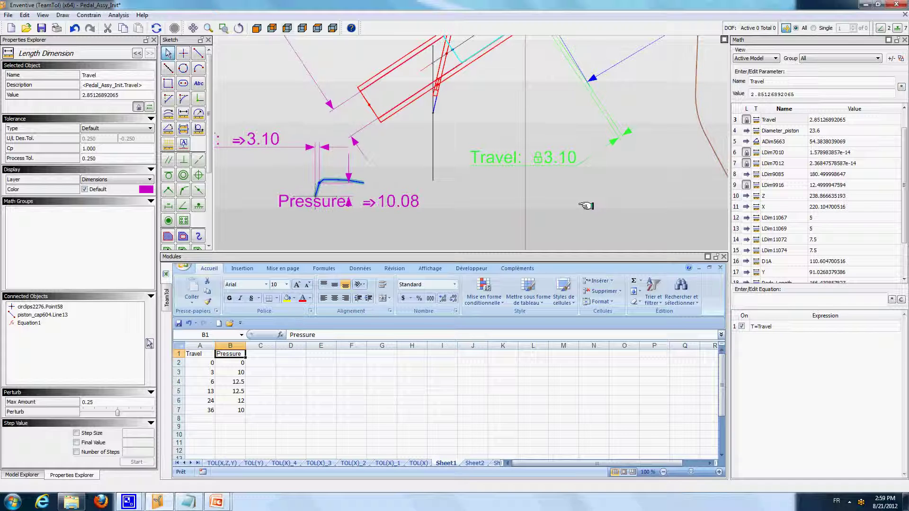
key("Up")
key("Up")
key("Up")
key("Up")
key("Up")
key("Up")
key("Up")
key("Up")
key("Up")
key("Up")
key("Up")
key("Up")
key("Up")
key("Up")
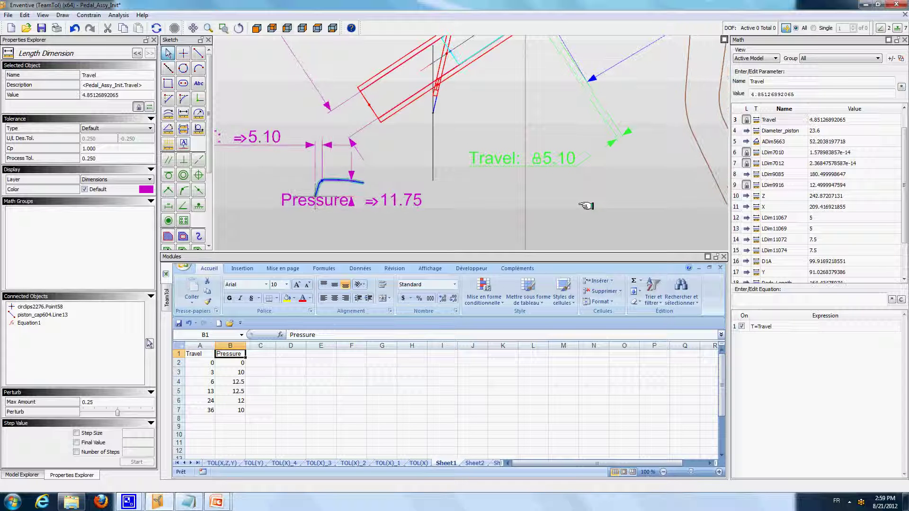
key("Up")
key("Up")
key("Up")
key("Up")
key("Up")
key("Up")
key("Up")
key("Up")
key("Up")
key("Up")
key("Up")
key("Up")
key("Up")
key("Up")
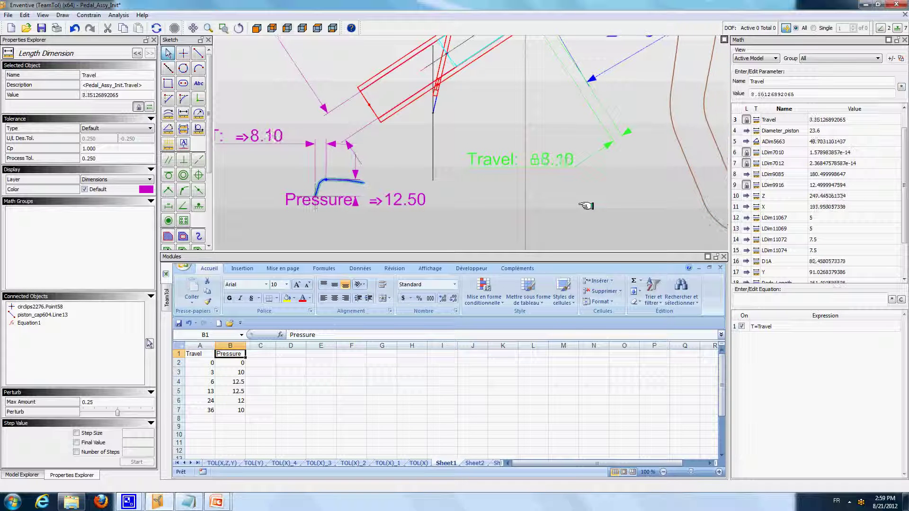
key("Up")
key("Up")
key("Up")
key("Up")
key("Up")
key("Up")
key("Up")
key("Up")
key("Up")
key("Up")
key("Up")
key("Up")
key("Up")
key("Up")
key("Up")
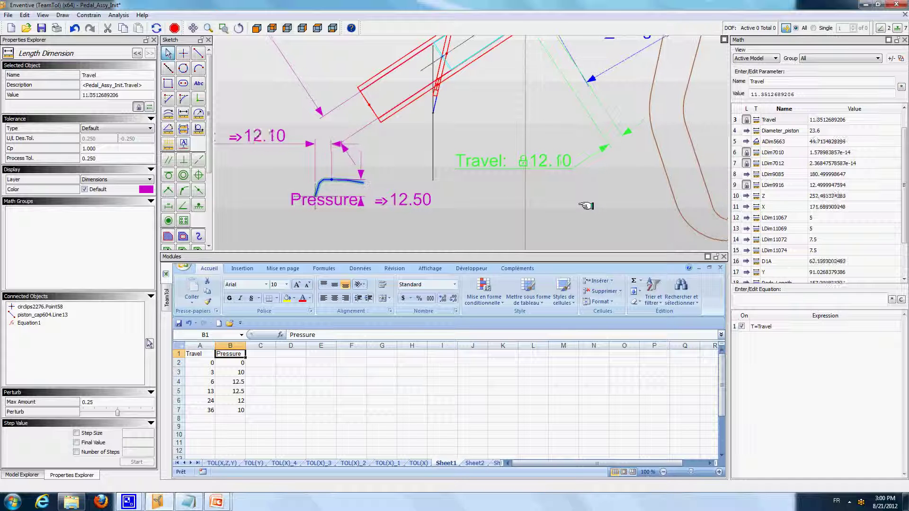
key("Up")
key("Up")
key("Up")
key("Up")
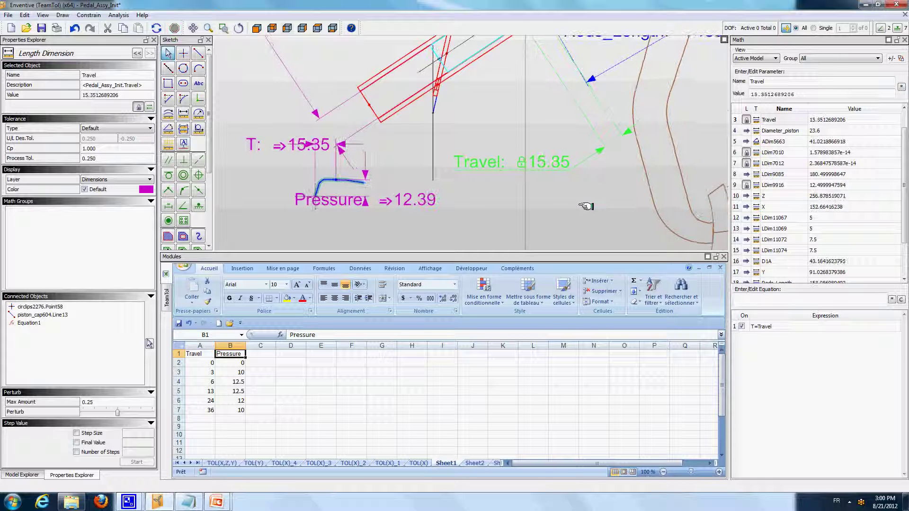
key("Down")
key("Down")
key("Down")
key("Down")
key("Down")
key("Down")
key("Down")
key("Down")
key("Down")
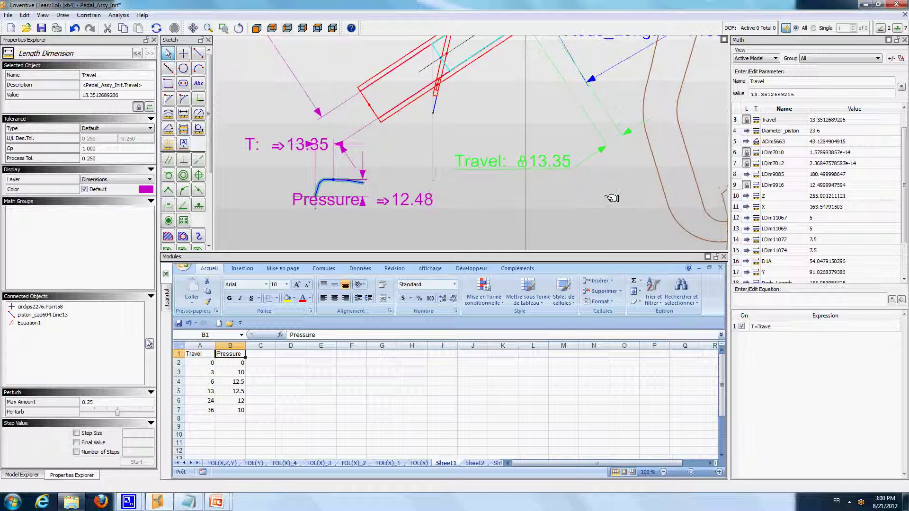
Step: Locate the Pressure dimension in the parameter list and on the pressure curve
left_click(611, 198)
mouse_move(609, 177)
left_mouse_down()
mouse_move(530, 212)
mouse_move(458, 207)
left_mouse_up()
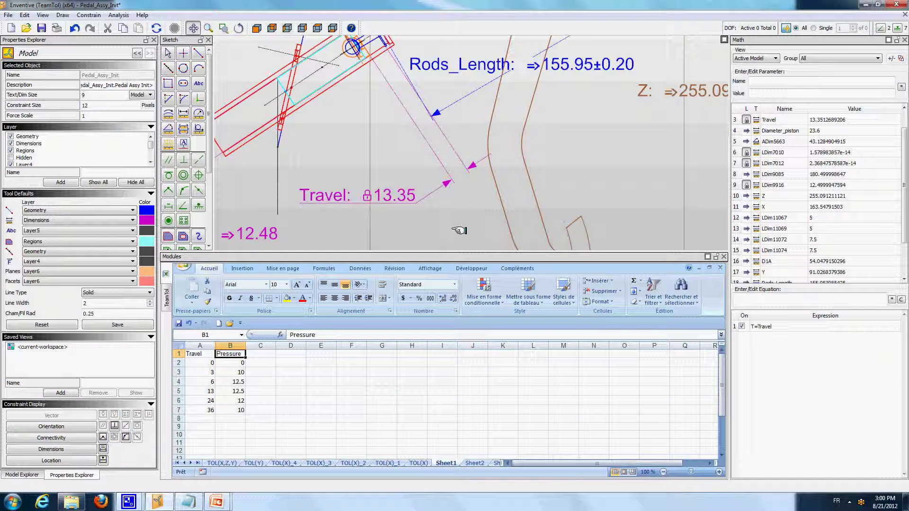
key("Escape")
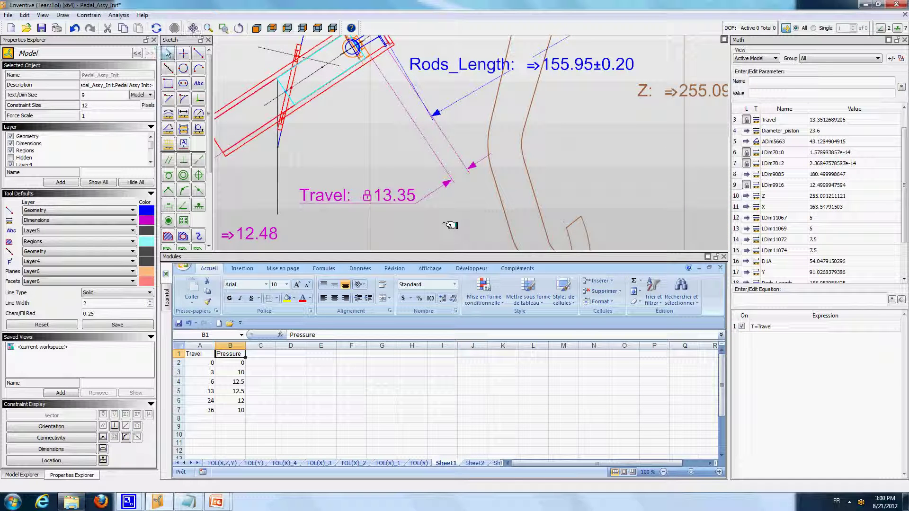
mouse_move(439, 225)
middle_mouse_down()
mouse_move(504, 166)
mouse_move(539, 170)
middle_mouse_up()
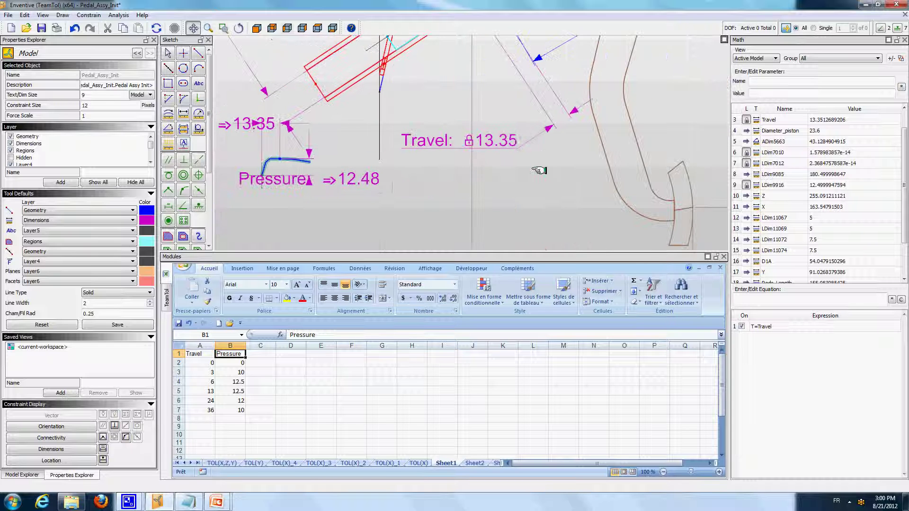
left_click_drag(904, 222, 903, 260)
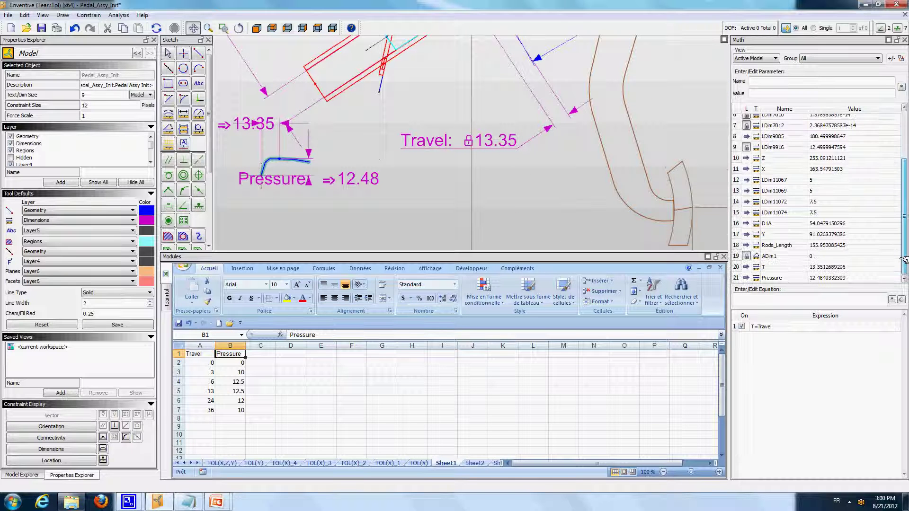
left_click(771, 278)
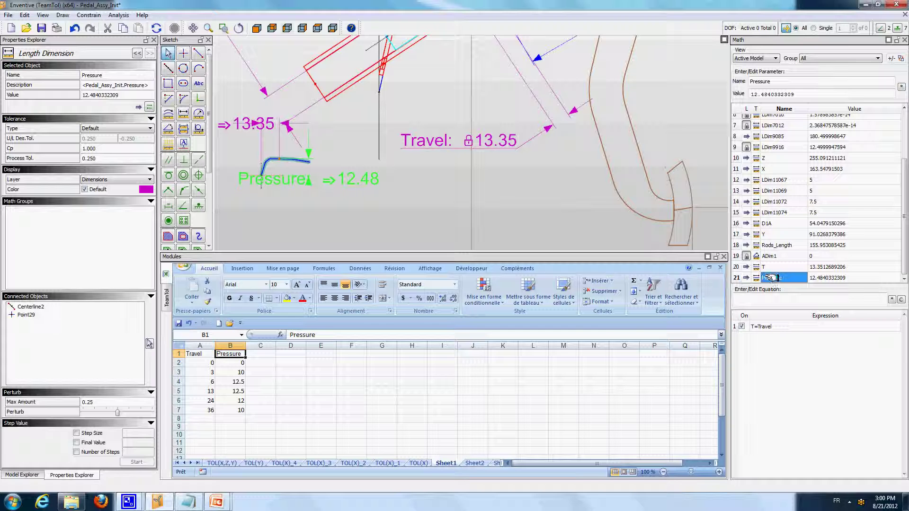
left_click(494, 103)
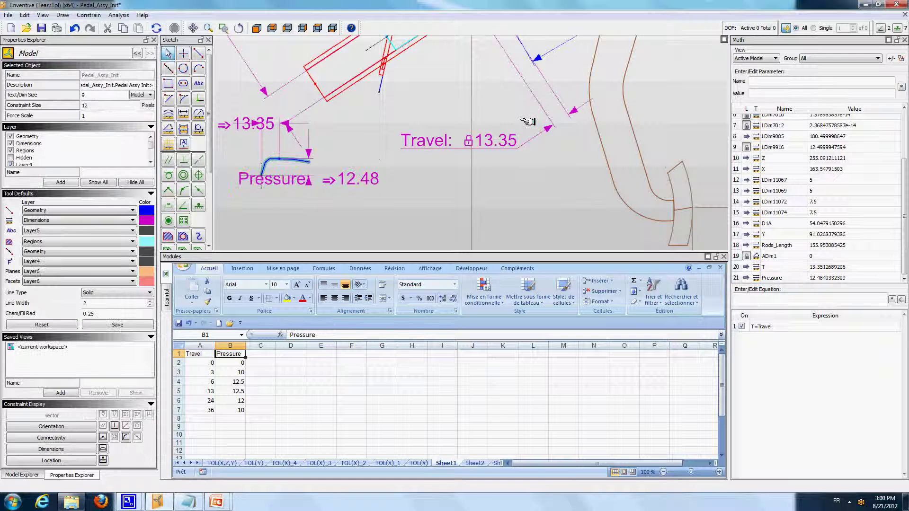
Step: Rename the Diameter_piston dimension of the piston cylinder as DP
scroll(503, 109, "down", 1)
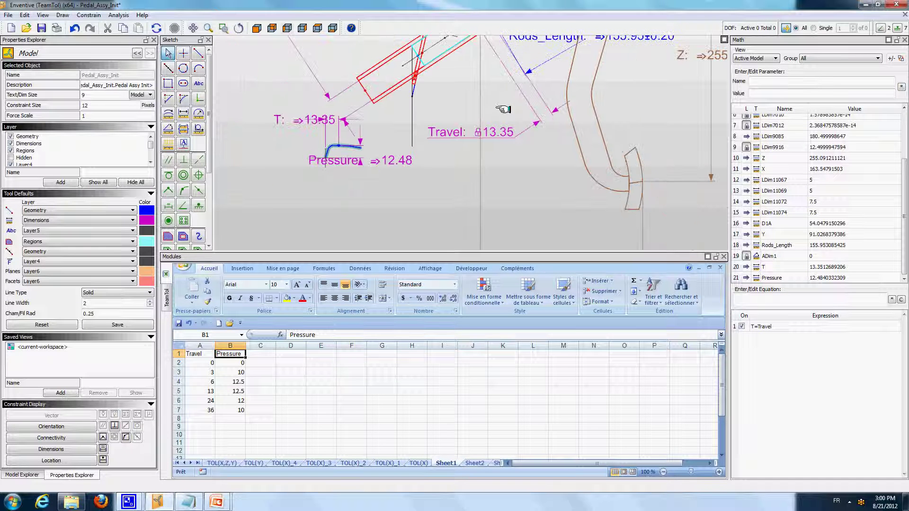
middle_click_drag(500, 108, 476, 182)
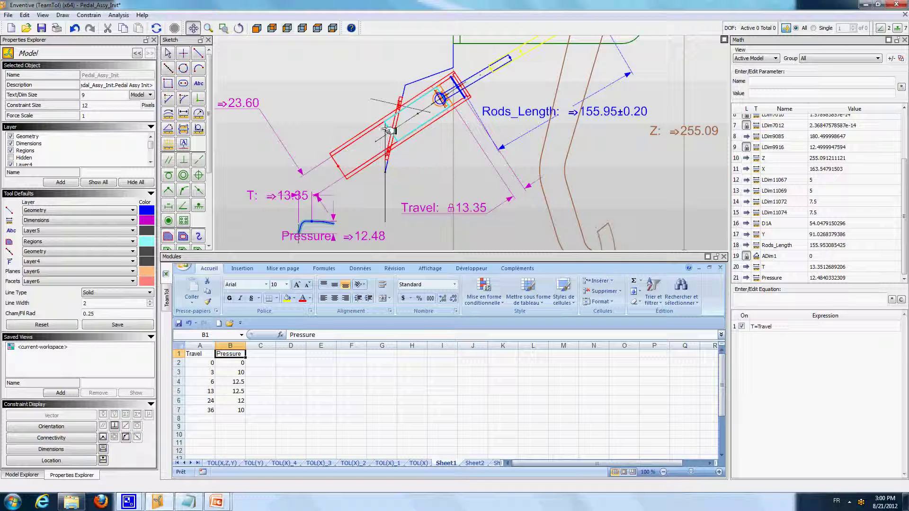
key("Escape")
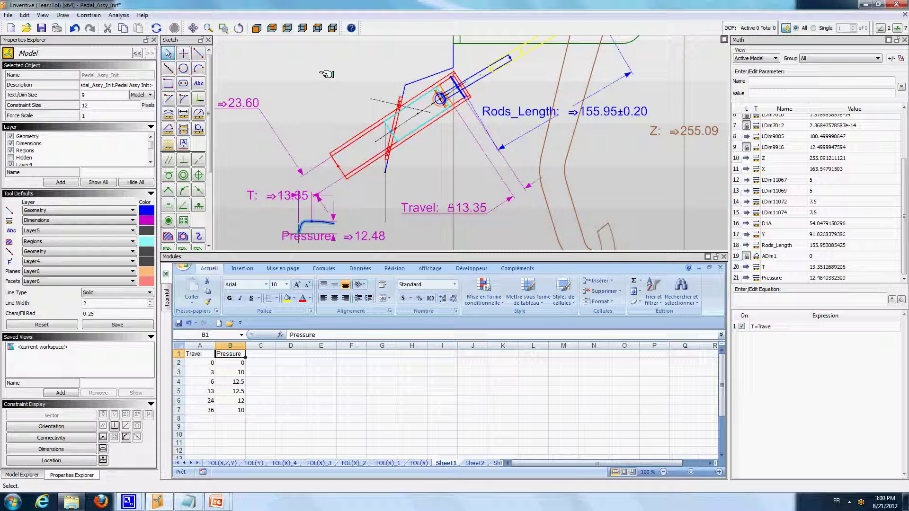
left_click(250, 102)
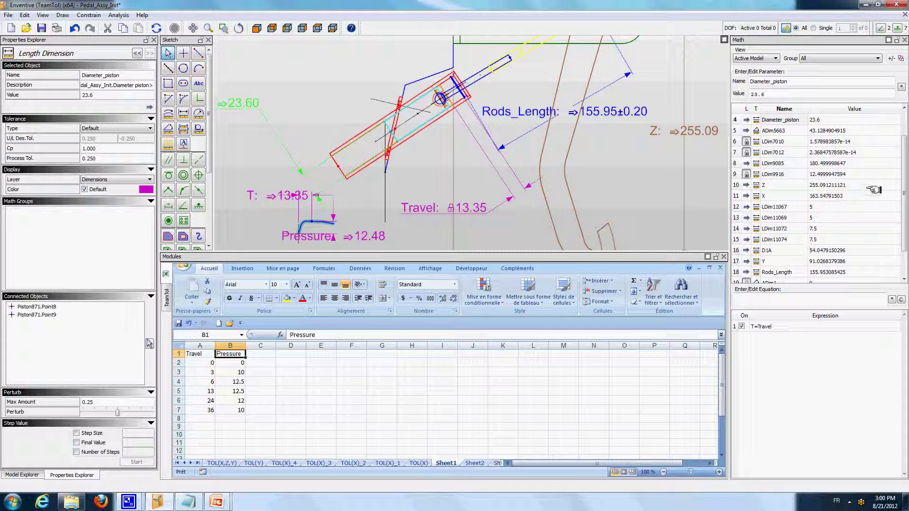
left_click(798, 122)
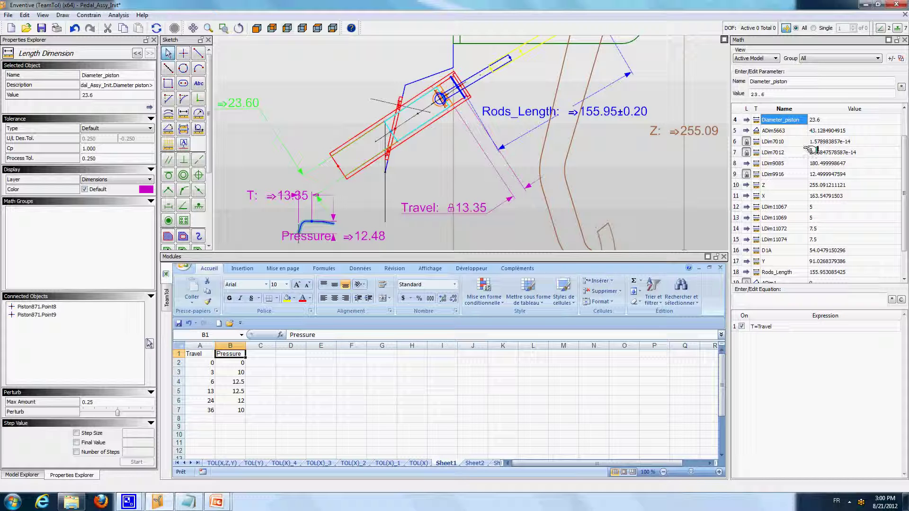
type("DP")
key("Return")
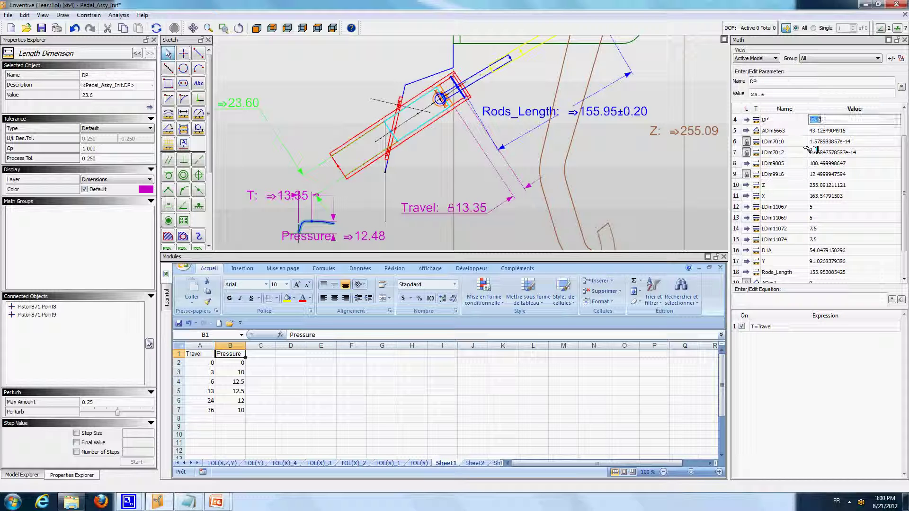
left_click(542, 71)
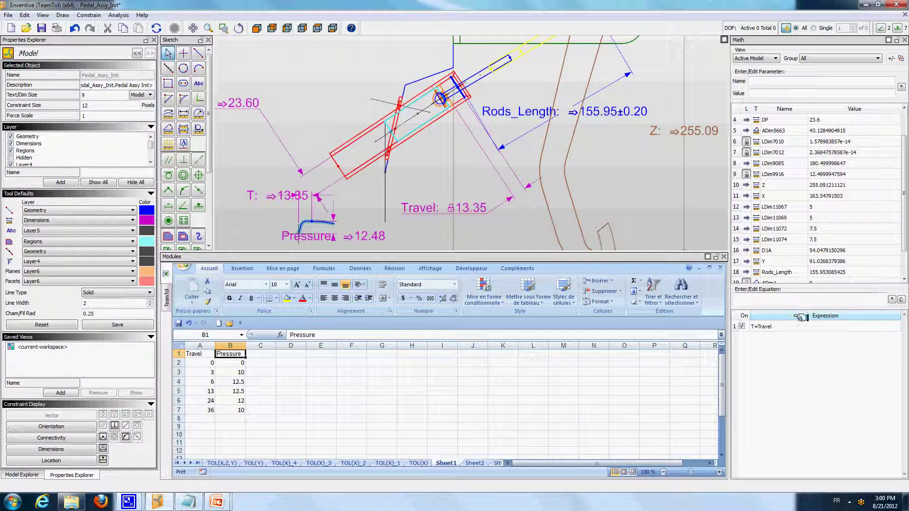
Step: Enter an equation for the piston area S as S=(pi*DP^2)4
type("s")
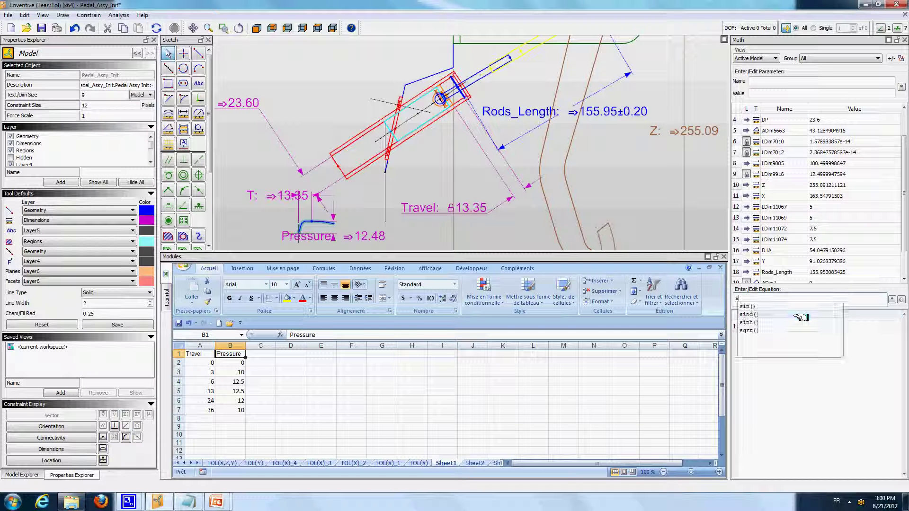
type("=")
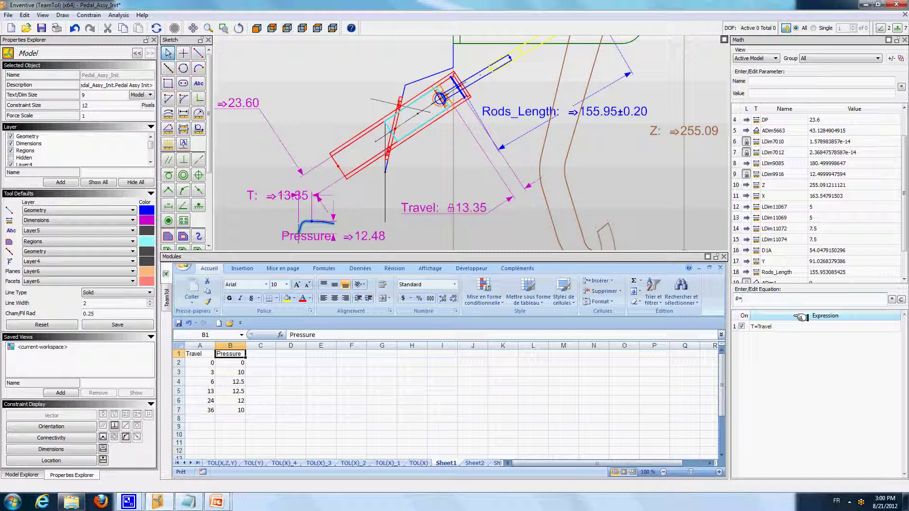
type("pi")
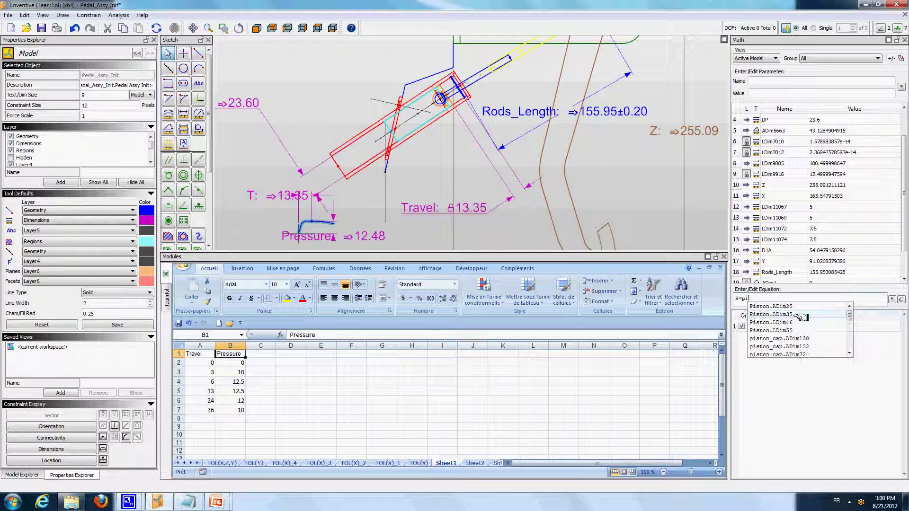
type("*")
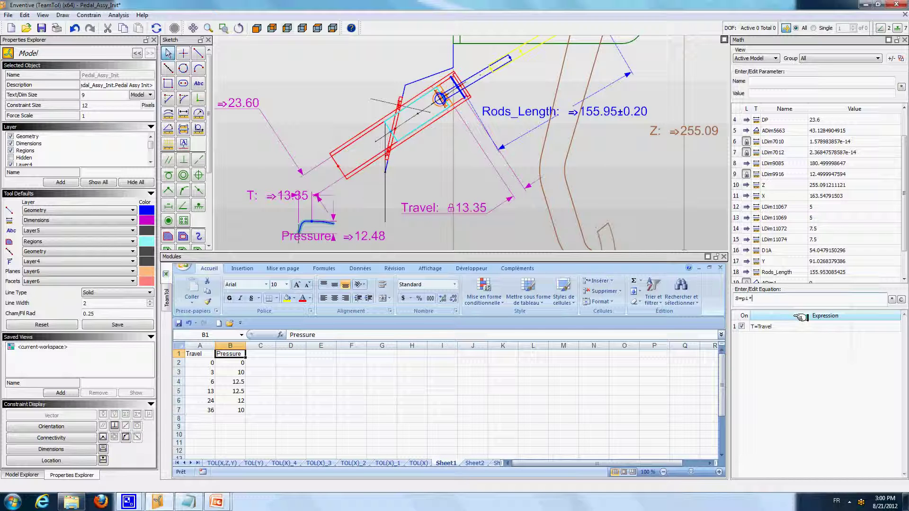
type("DP")
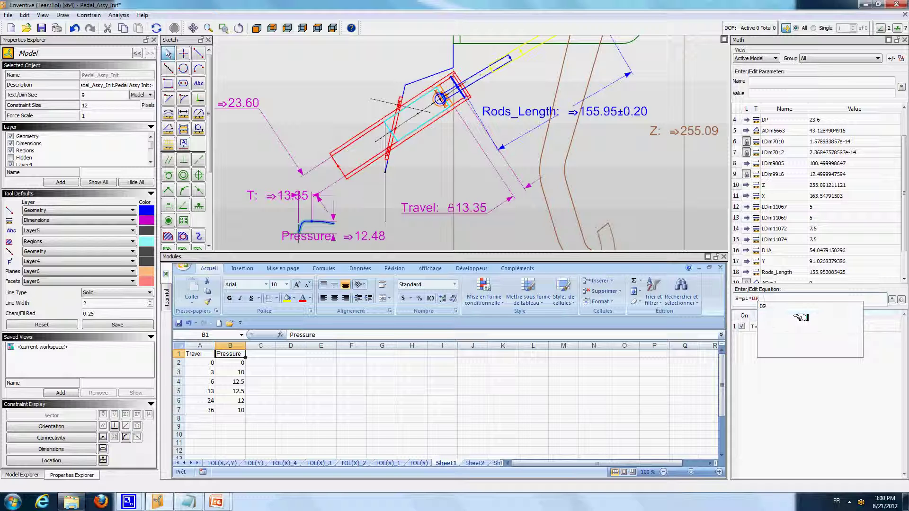
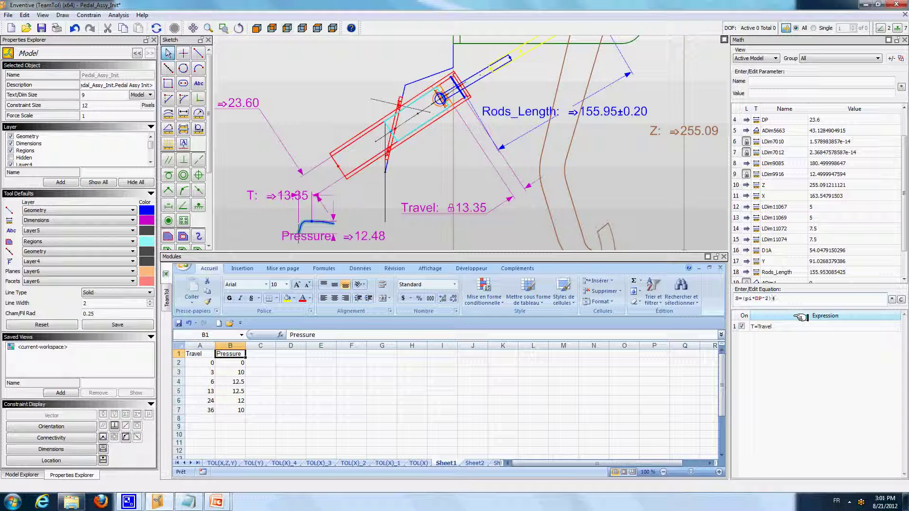
key("Return")
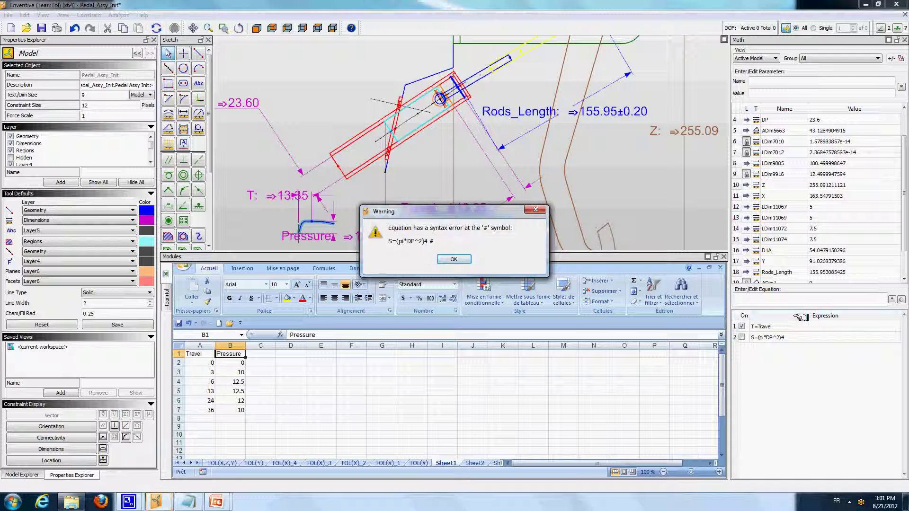
left_click(453, 260)
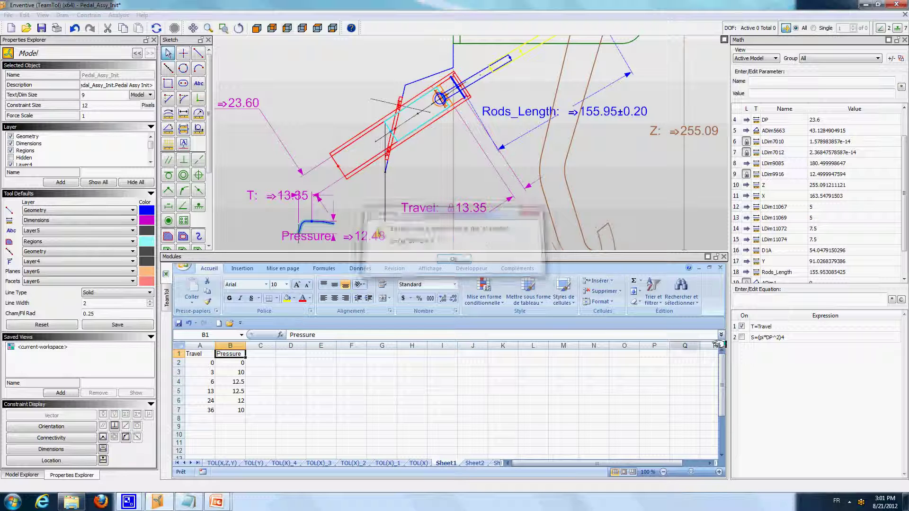
Step: Correct the piston area equation to S=(pi*DP^2)/4 and switch it on
left_click(786, 338)
left_click(786, 338)
left_click(800, 337)
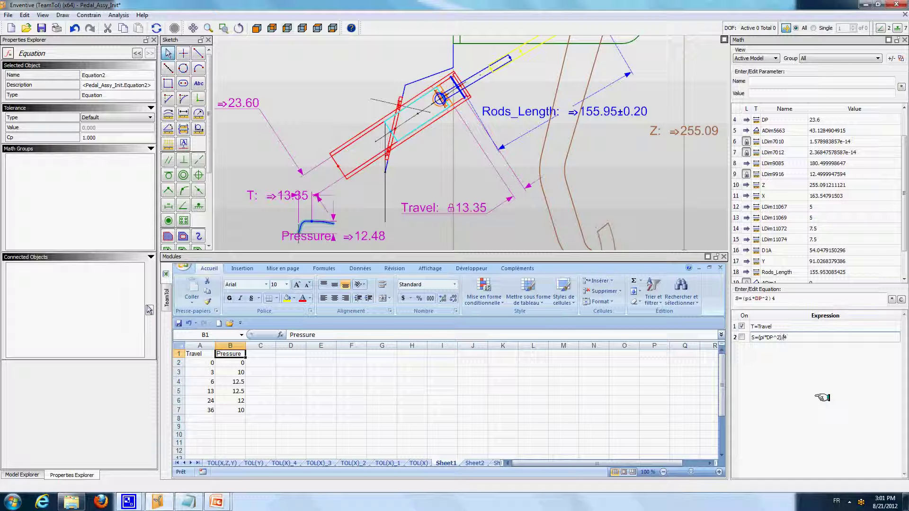
key("Return")
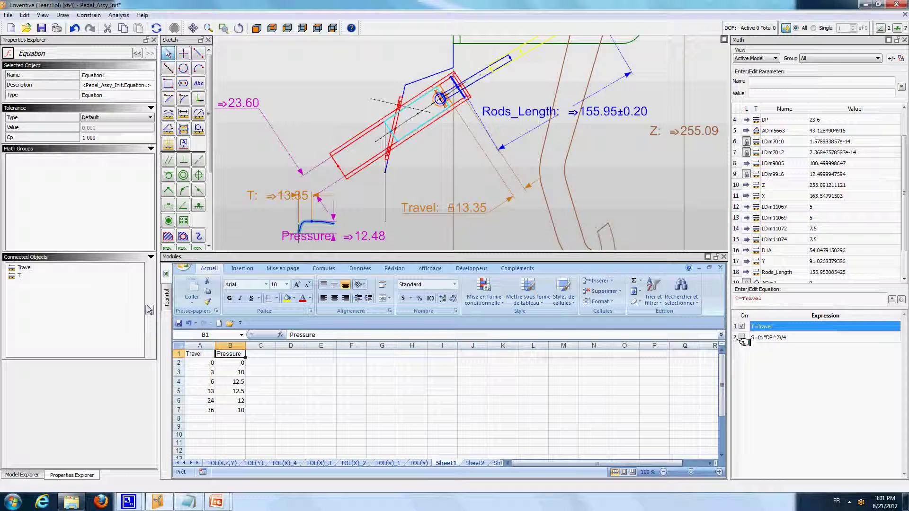
left_click(742, 338)
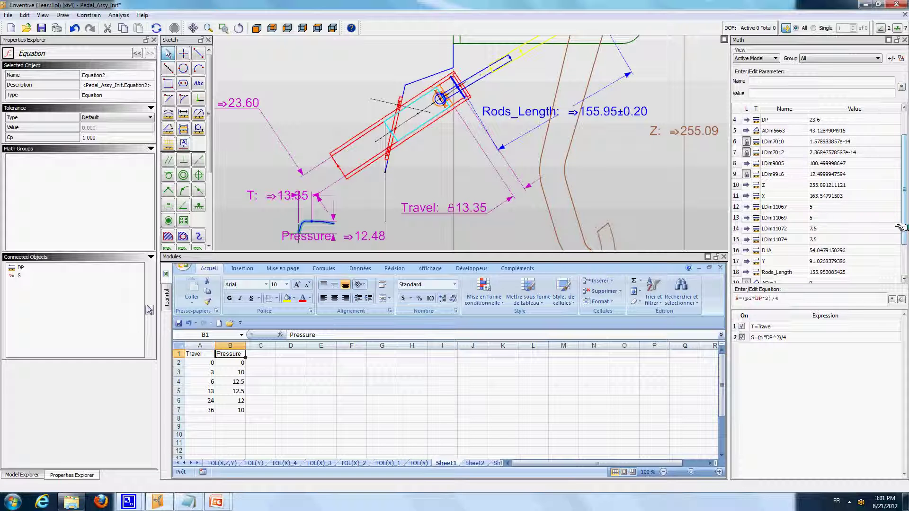
Step: Inspect the computed area variable S in the parameter list
scroll(900, 228, "down", 3)
left_click(781, 278)
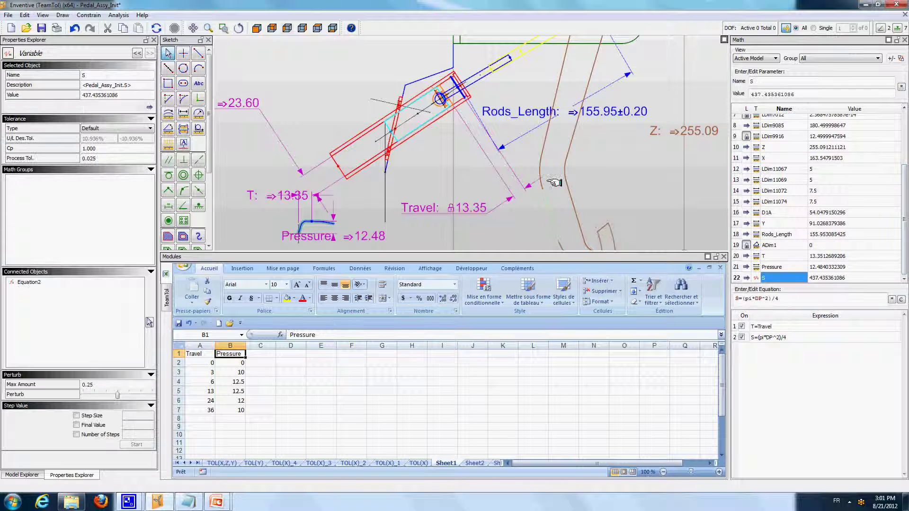
left_click(591, 147)
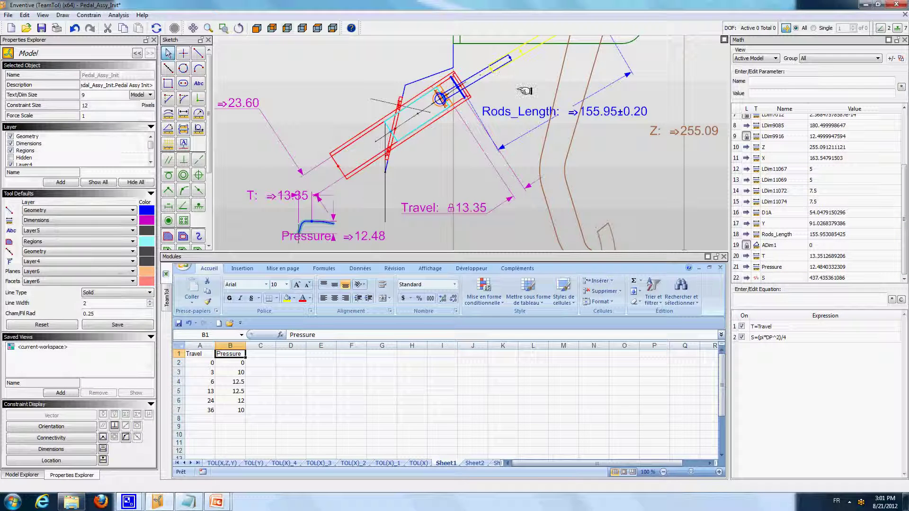
Step: Start the Force tool and set the default color for forces to blue
mouse_move(525, 91)
middle_mouse_down()
mouse_move(544, 152)
mouse_move(453, 187)
middle_mouse_up()
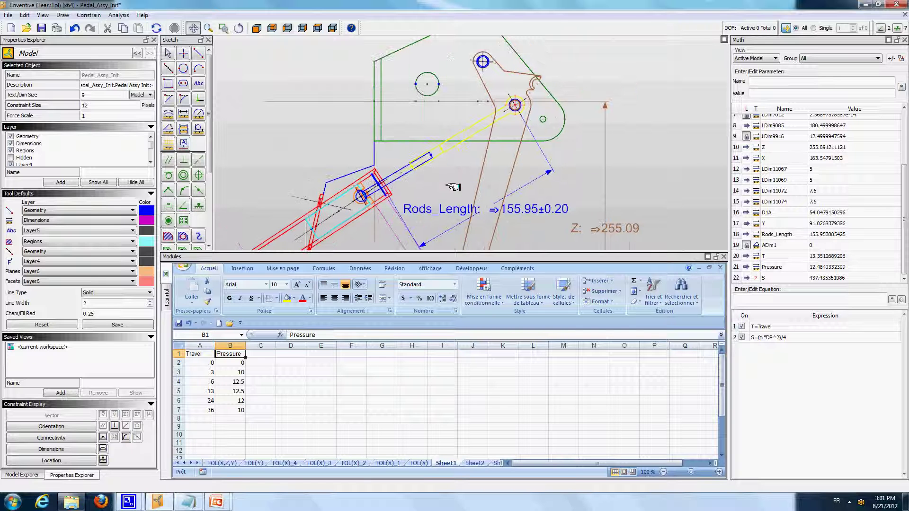
scroll(184, 223, "down", 3)
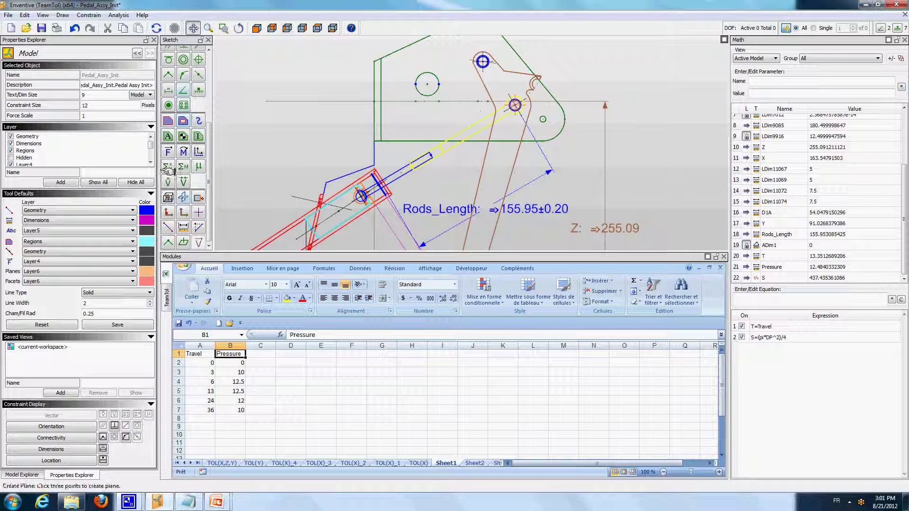
left_click(169, 151)
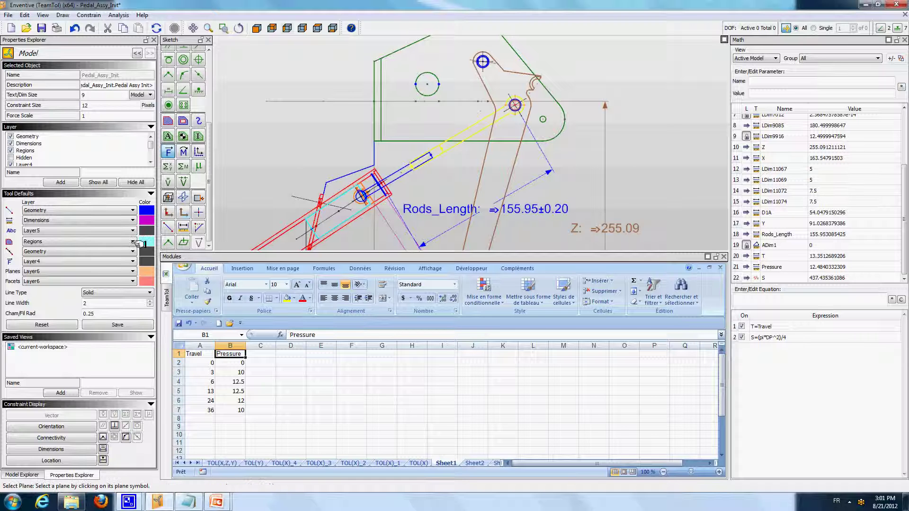
left_click(146, 261)
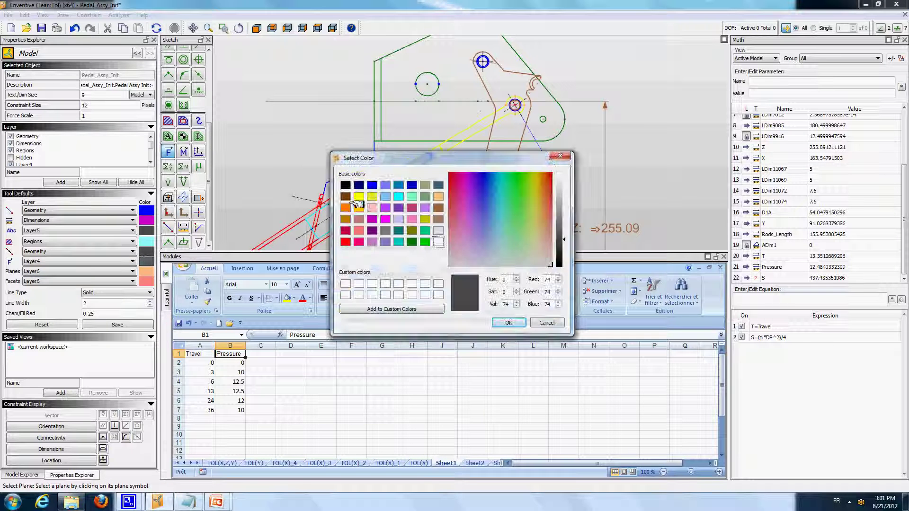
left_click(372, 185)
left_click(504, 322)
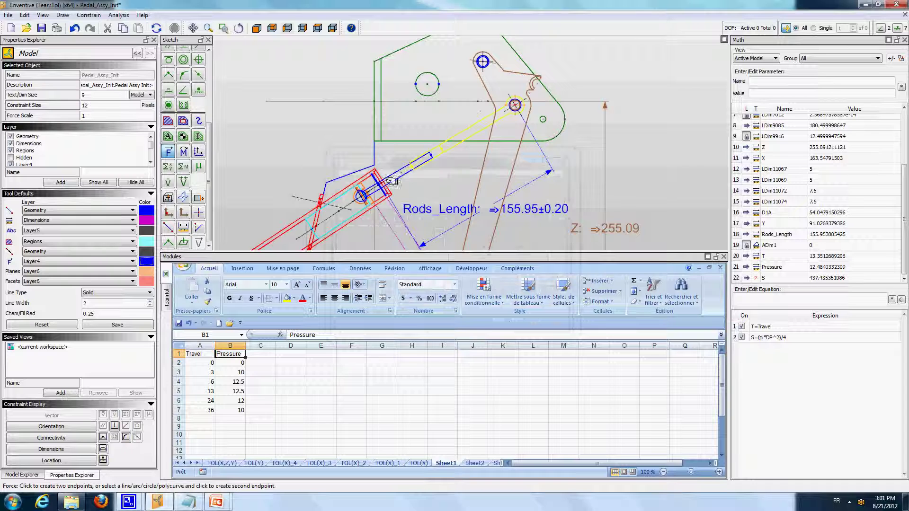
Step: Draw a force vector about 69.74 long from the center of the rod's ball end, pointing diagonally up along the rod
scroll(379, 191, "up", 1)
scroll(379, 190, "up", 1)
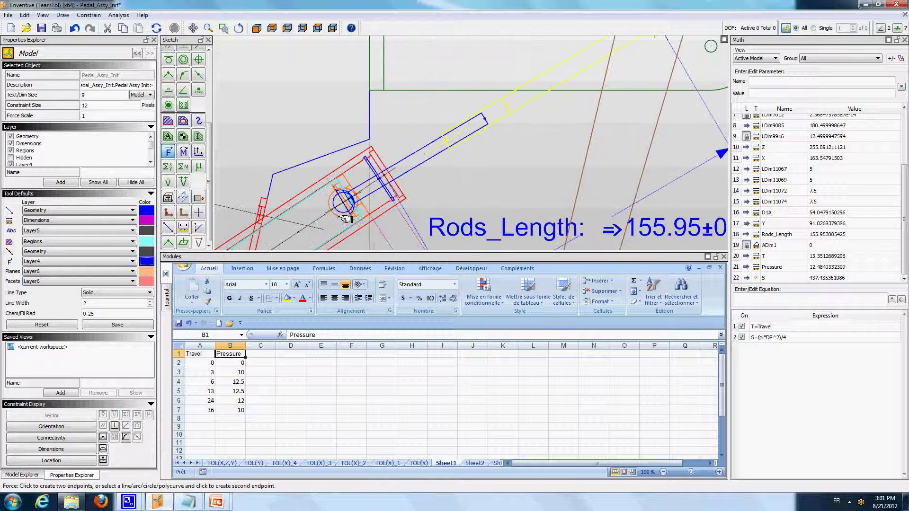
scroll(343, 193, "up", 1)
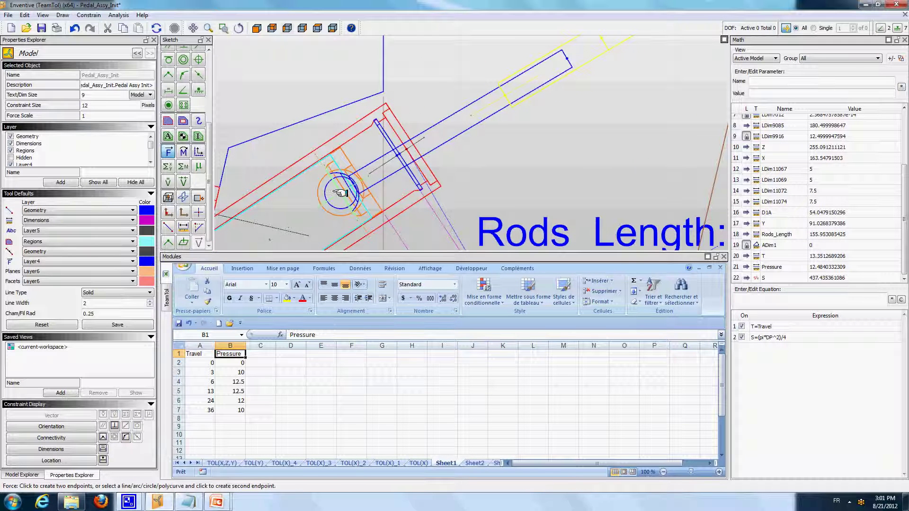
left_click(341, 193)
left_click(504, 45)
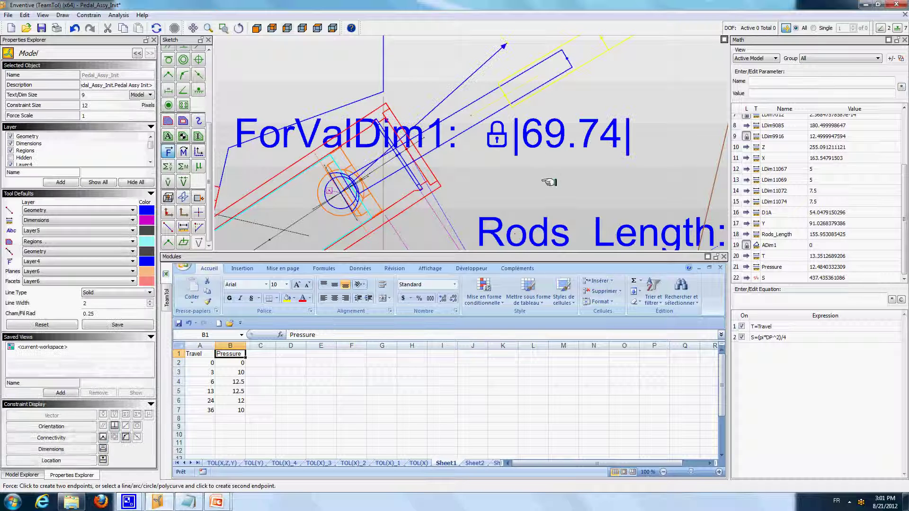
Step: Constrain the force vector parallel to the wall of the piston cylinder
left_click(169, 197)
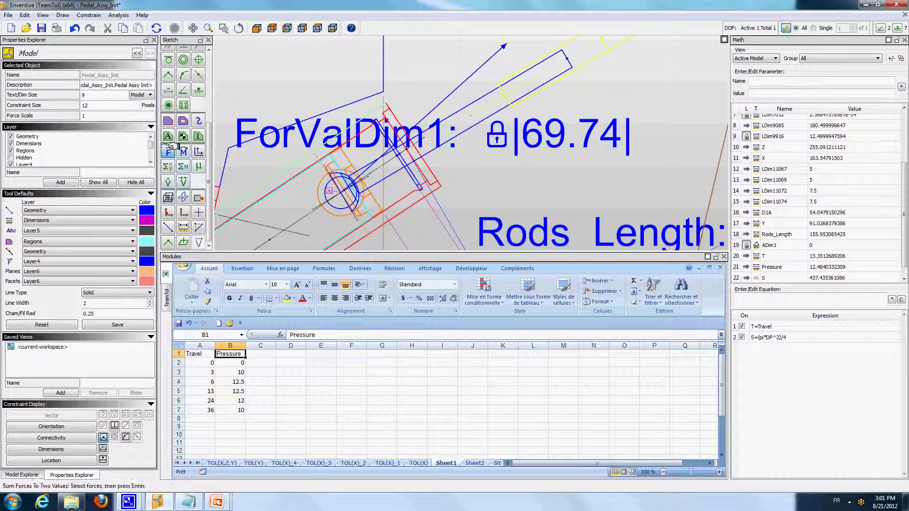
scroll(176, 142, "up", 3)
left_click(169, 159)
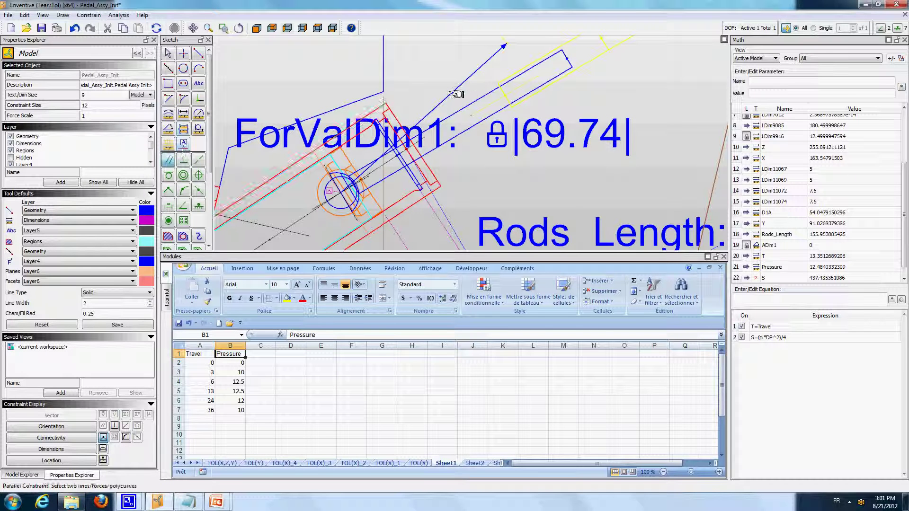
left_click(269, 180)
left_click(369, 167)
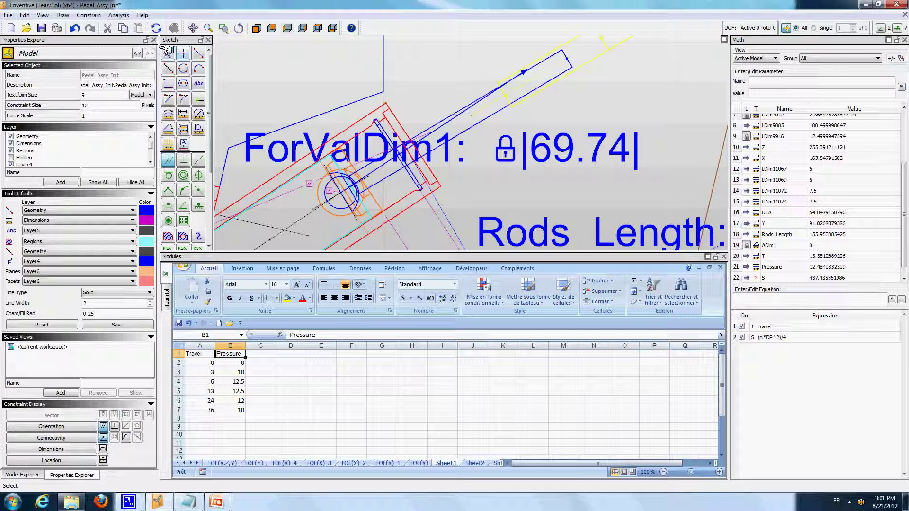
Step: Rename the force vector's value parameter as HF and unlock it
left_click(615, 163)
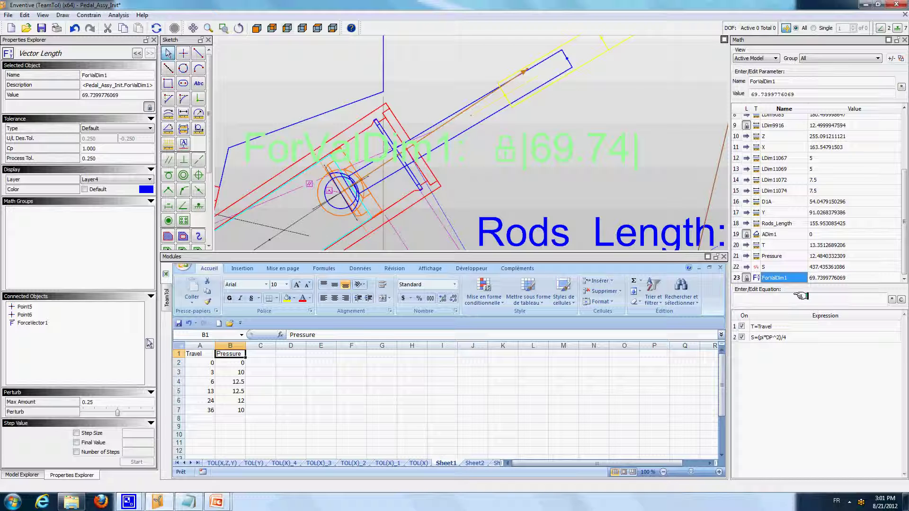
type("FH")
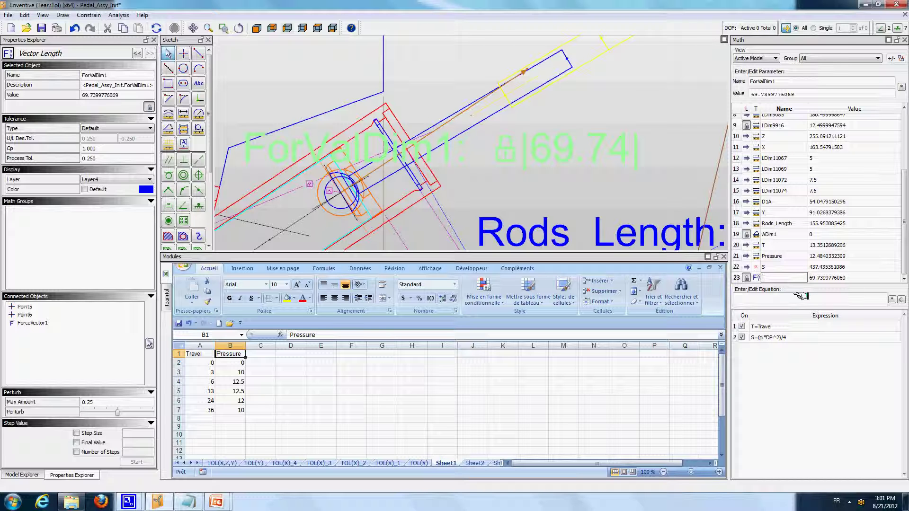
key("Return")
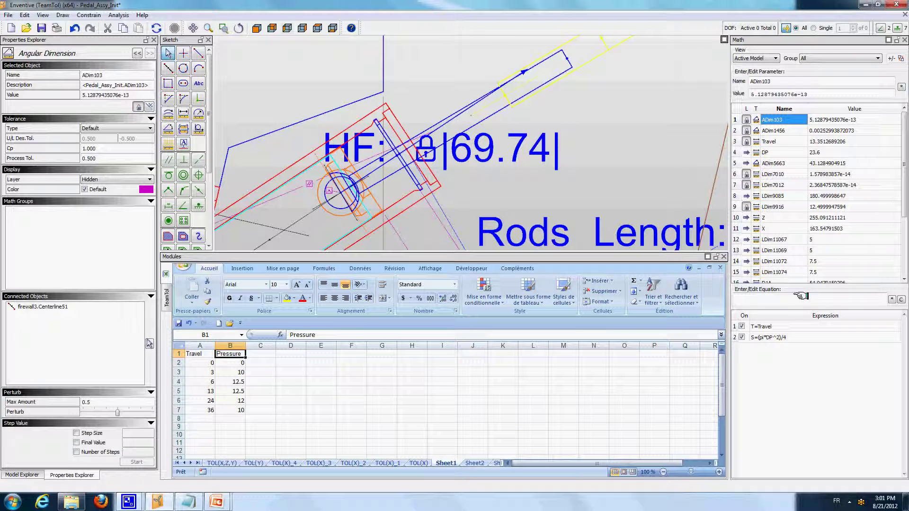
scroll(840, 213, "down", 3)
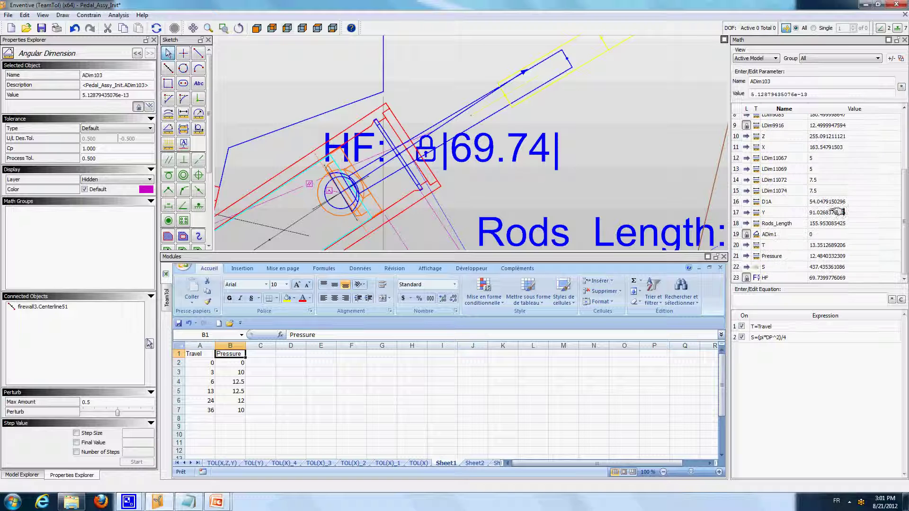
left_click(747, 278)
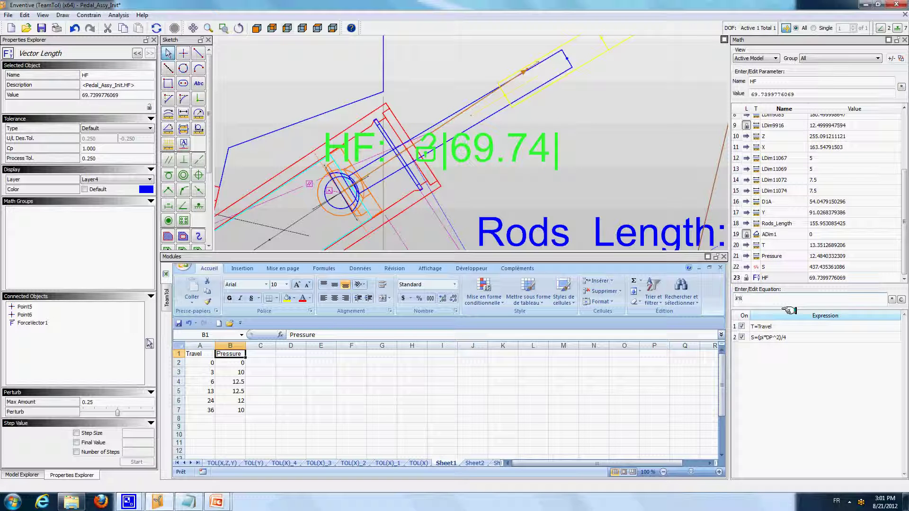
Step: Add the equation HF=Pressure/S to drive the force value from the pressure and piston area
type("HF")
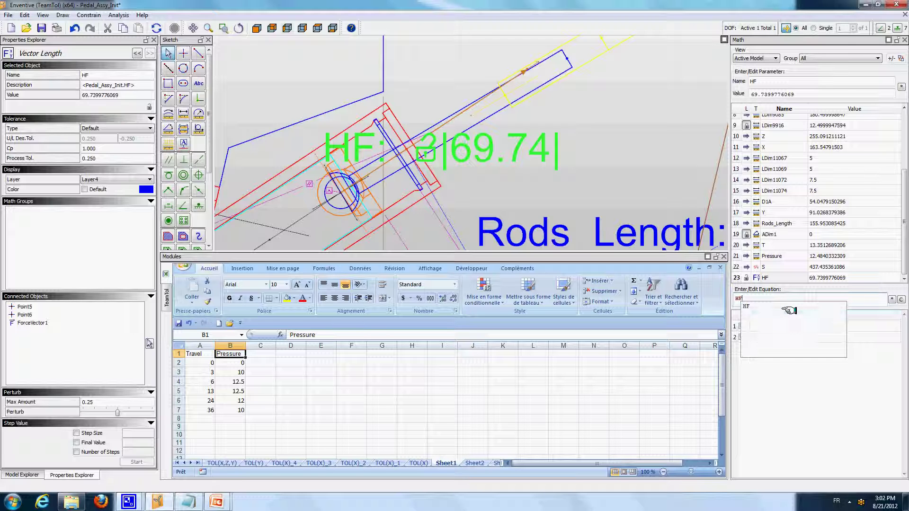
type("=")
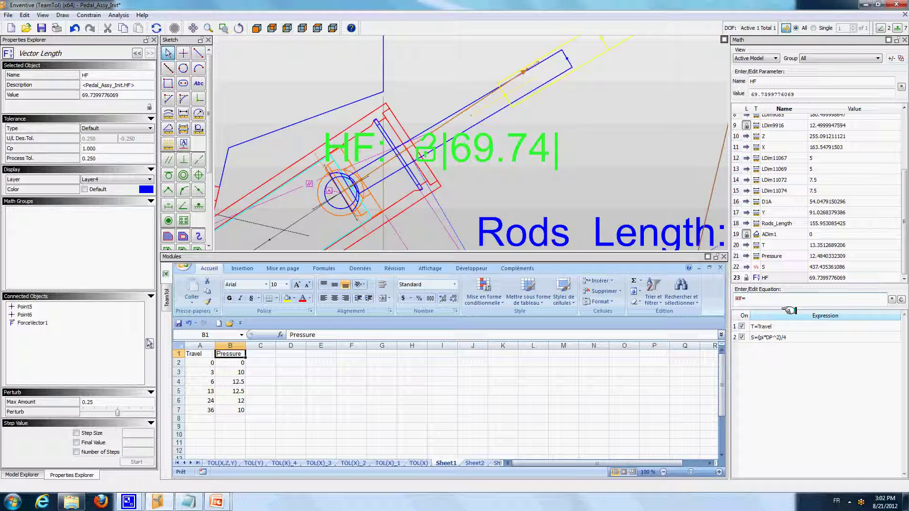
type("Pre")
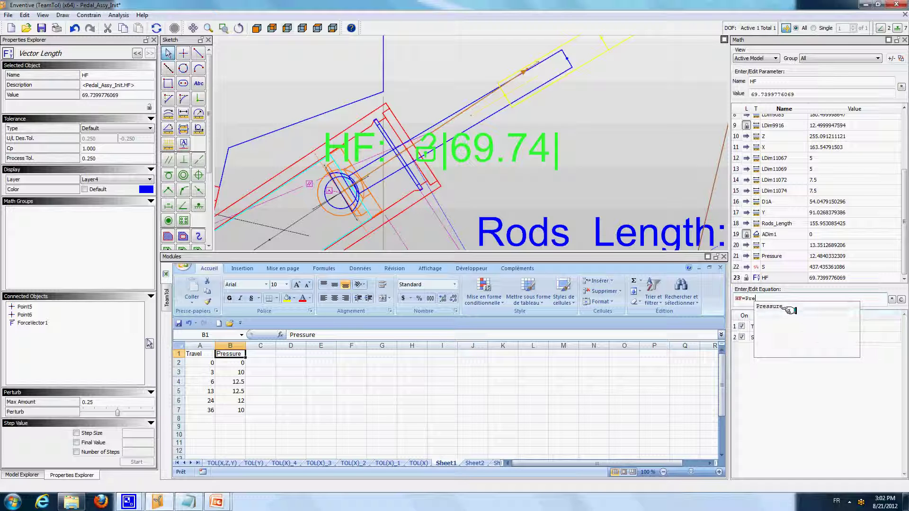
left_click(786, 308)
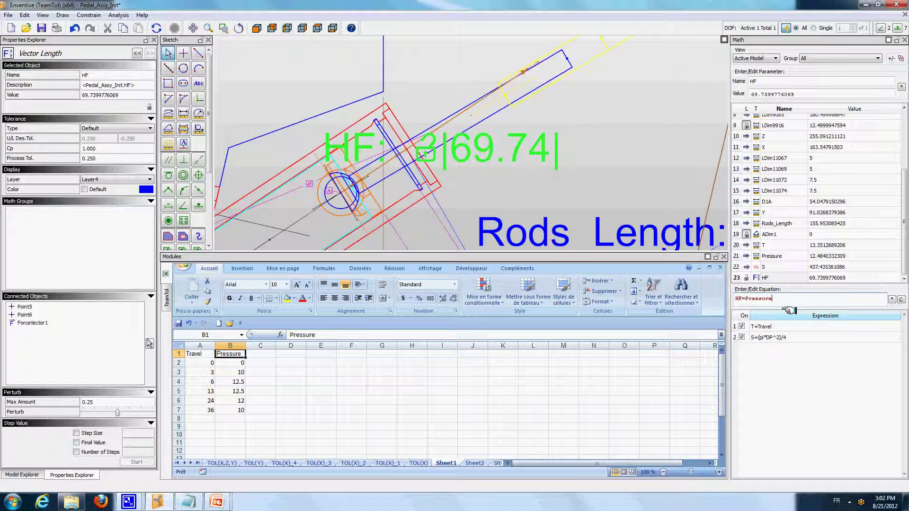
type("/S")
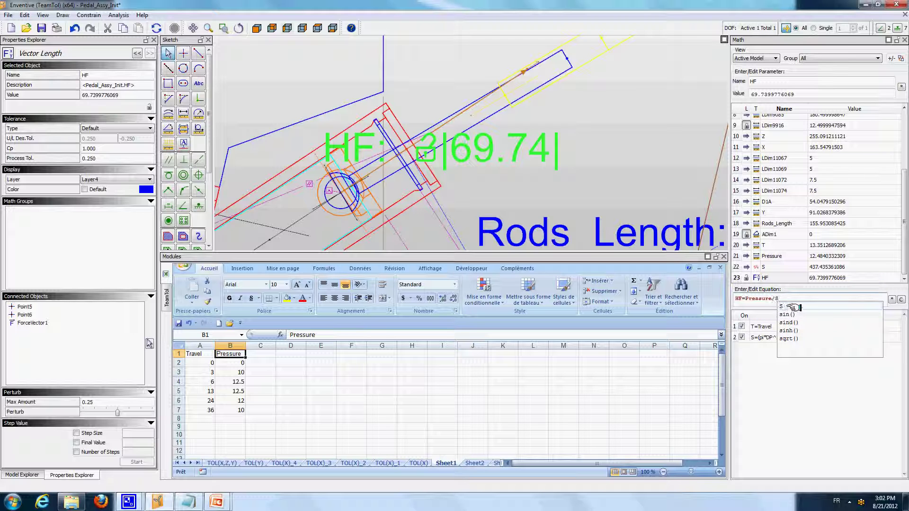
left_click(792, 307)
key("Return")
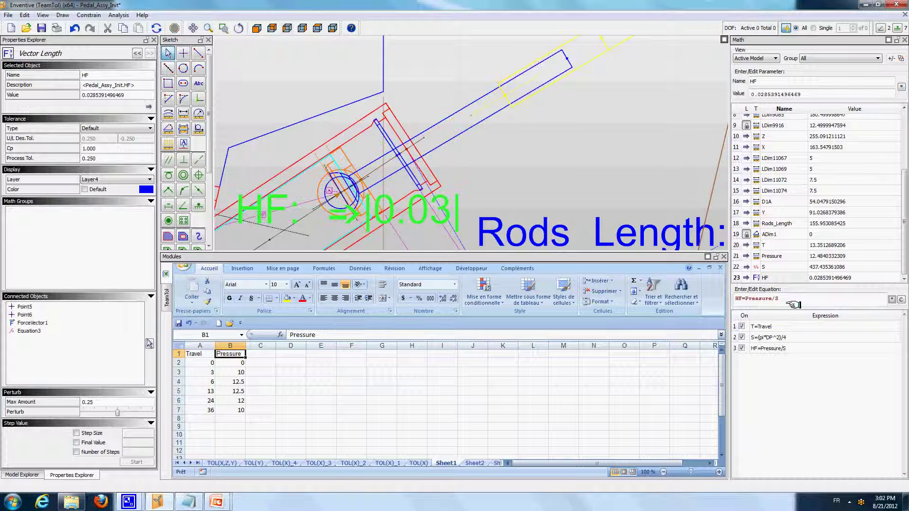
Step: Change the hydraulic force equation to HF=(Pressure/S)*1000
left_click(525, 157)
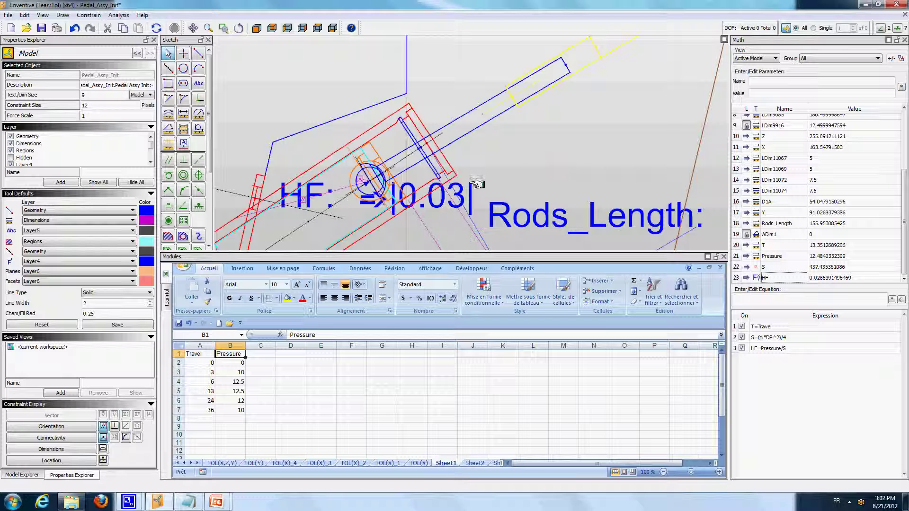
left_click(776, 348)
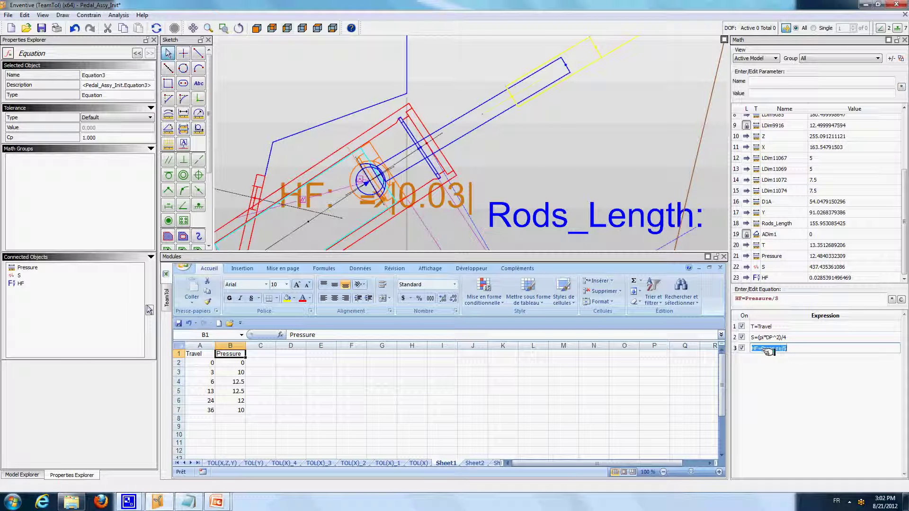
left_click(760, 348)
type("(")
key("Return")
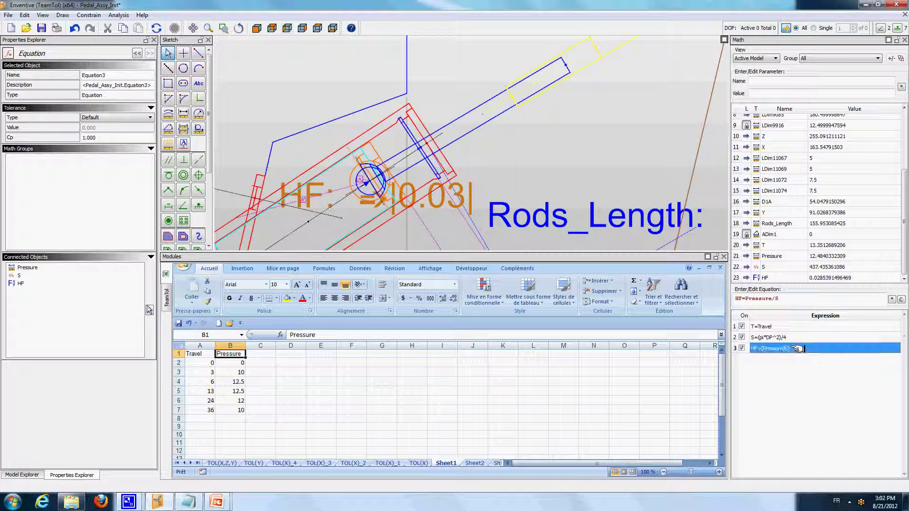
left_click(591, 189)
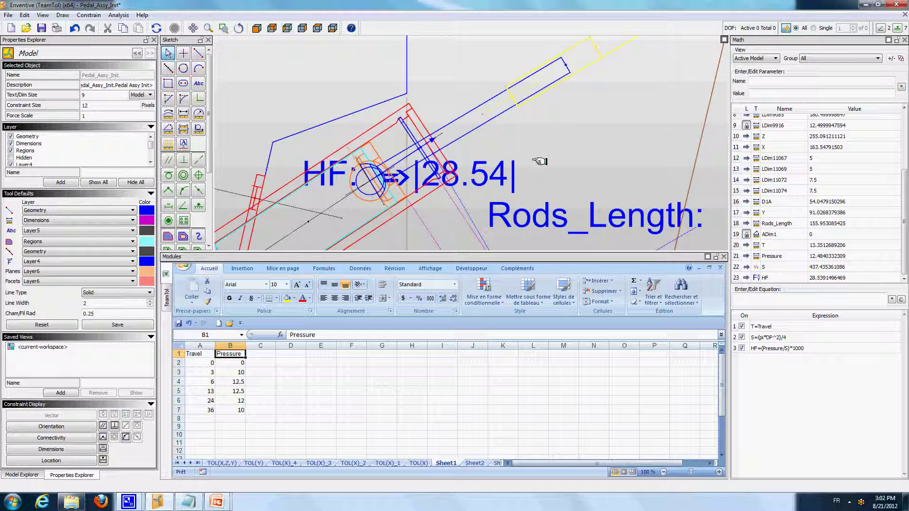
Step: Vary the Travel dimension up and down in increments to exercise the linked force HF, leaving it at 5.60
scroll(544, 164, "down", 3)
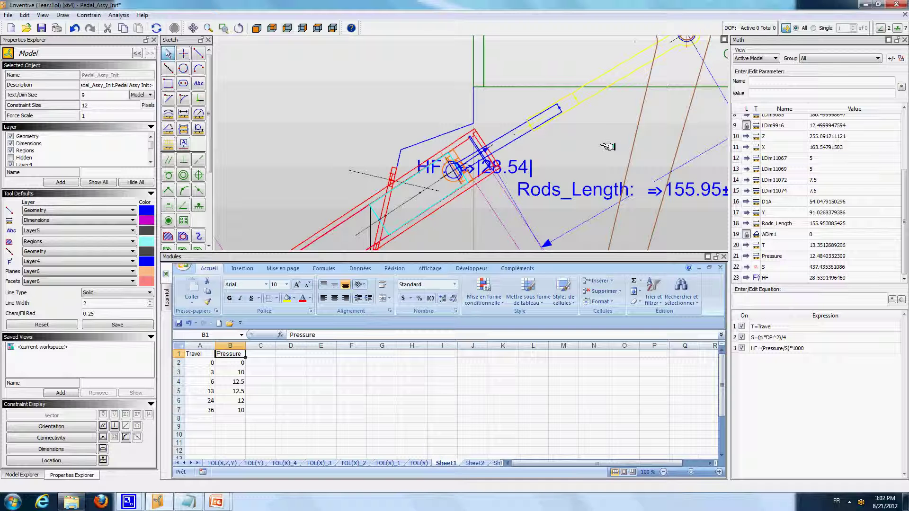
scroll(585, 130, "down", 1)
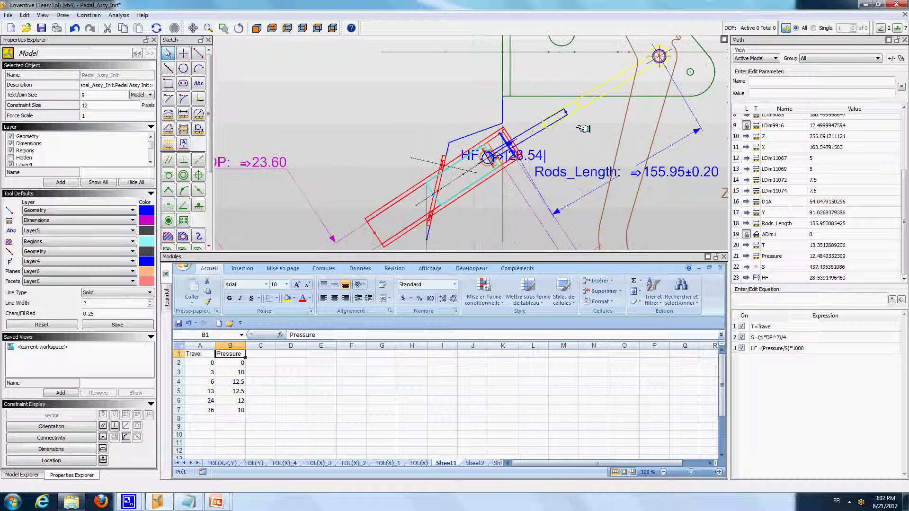
mouse_move(539, 219)
middle_mouse_down()
mouse_move(534, 226)
mouse_move(524, 138)
mouse_move(512, 135)
middle_mouse_up()
scroll(534, 225, "down", 1)
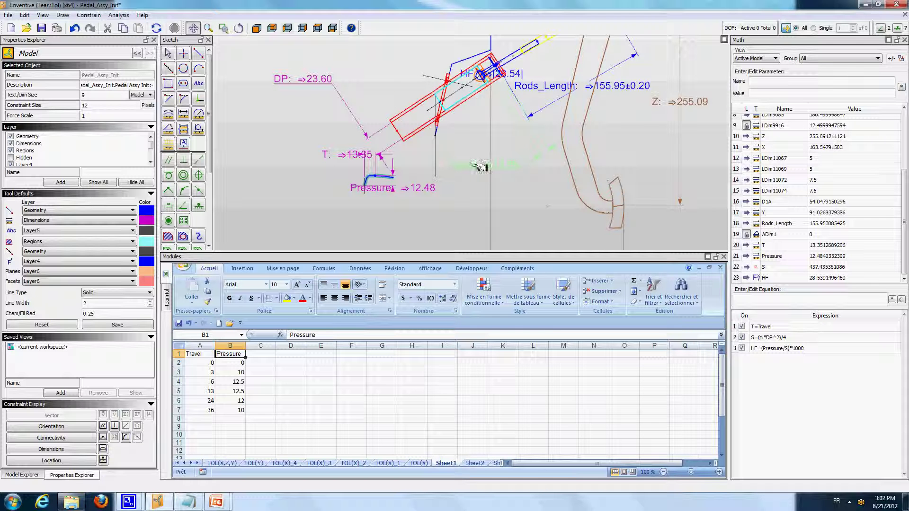
left_click(168, 53)
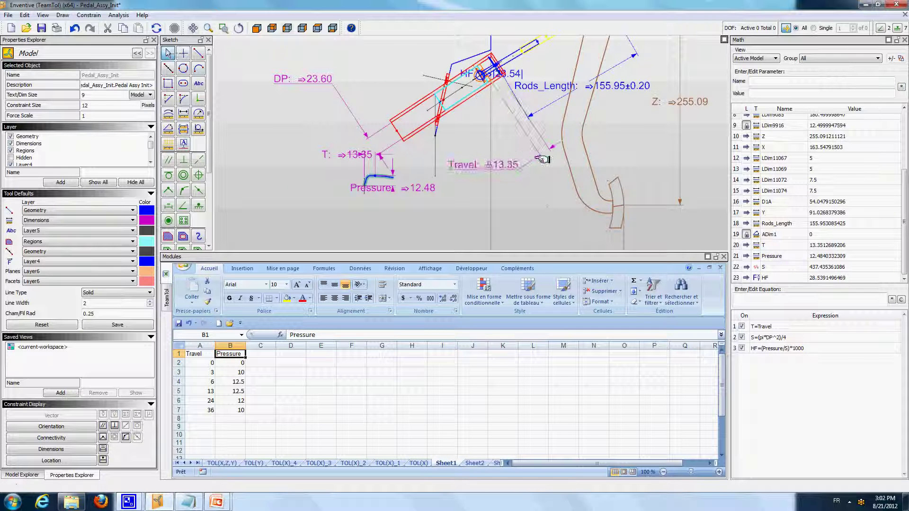
scroll(542, 158, "up", 2)
middle_click(491, 113)
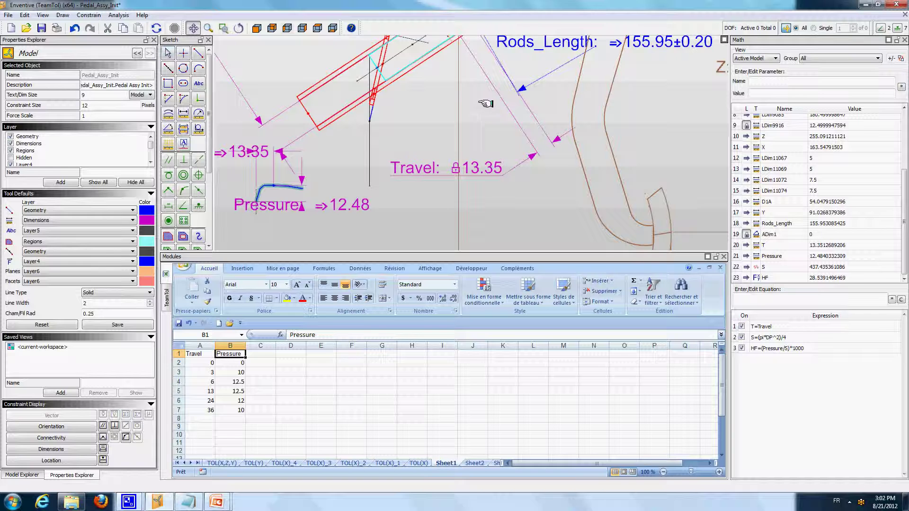
left_click_drag(486, 103, 487, 159)
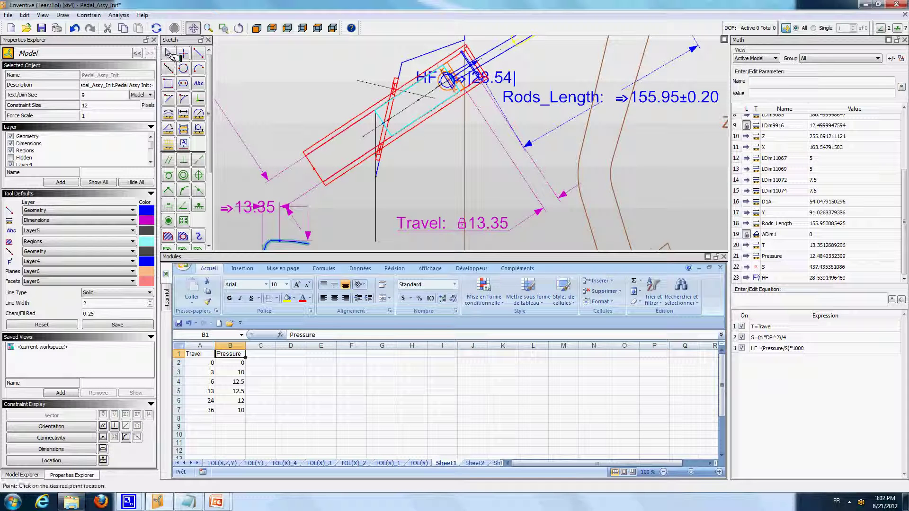
left_click(169, 54)
left_click(426, 197)
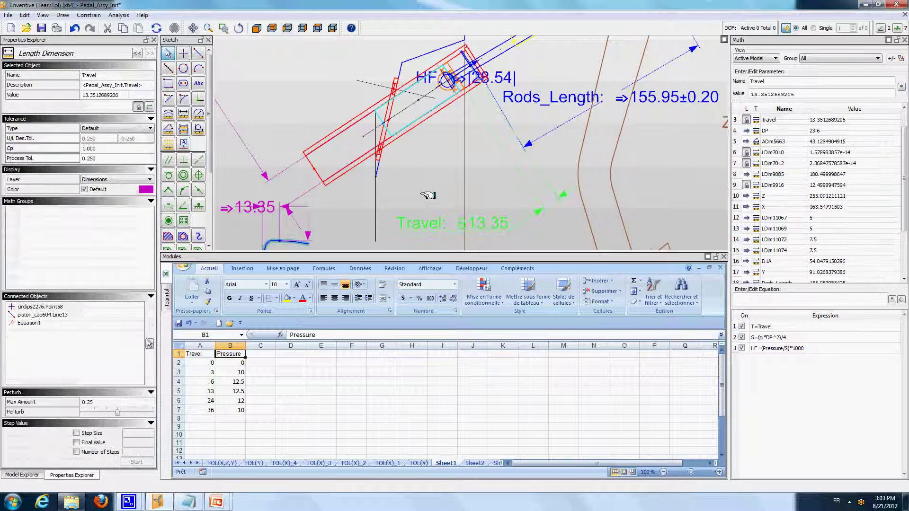
scroll(428, 196, "up", 5)
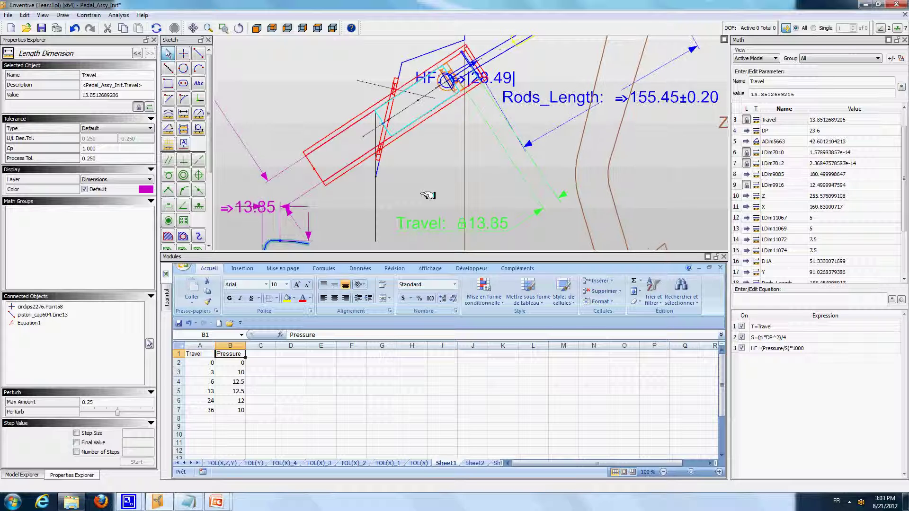
scroll(428, 195, "up", 1)
scroll(428, 196, "down", 7)
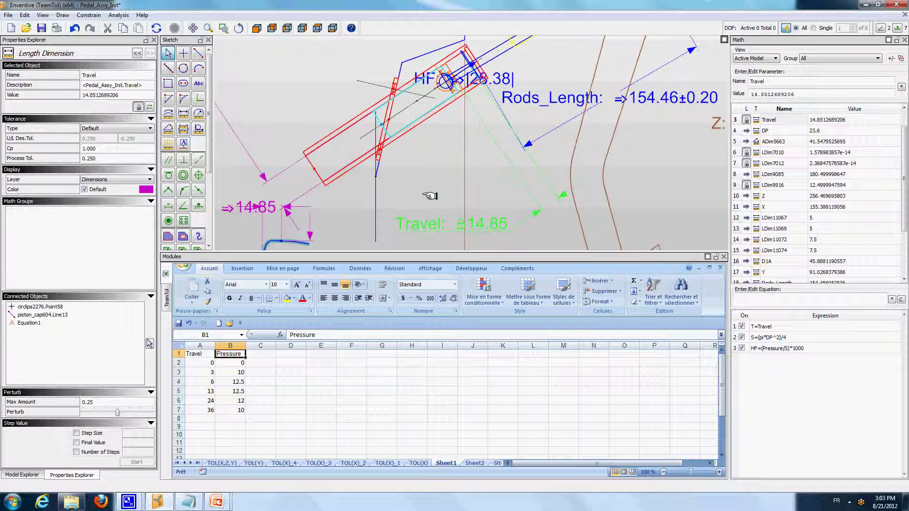
scroll(429, 198, "down", 8)
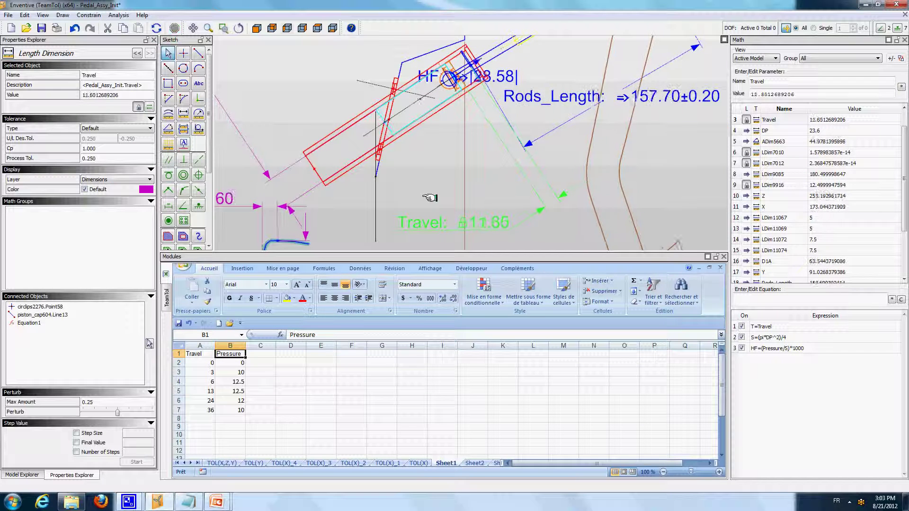
scroll(429, 198, "down", 5)
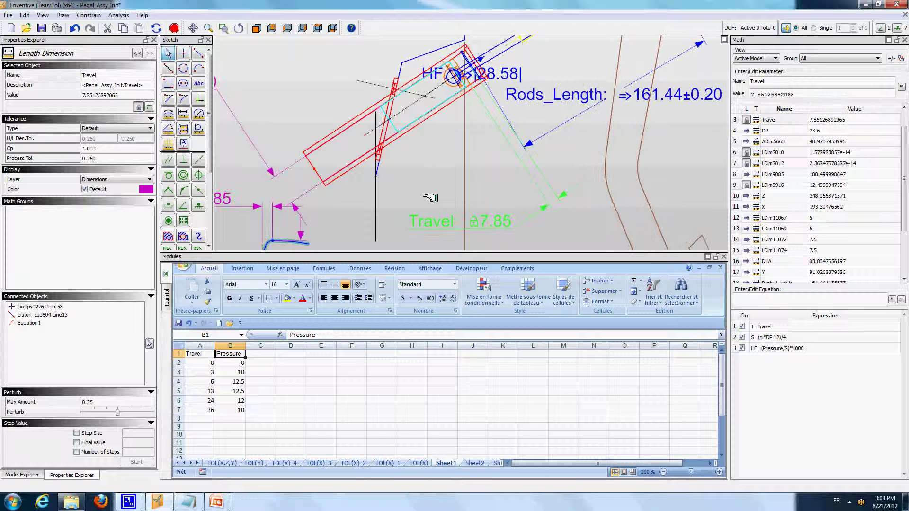
scroll(430, 198, "down", 8)
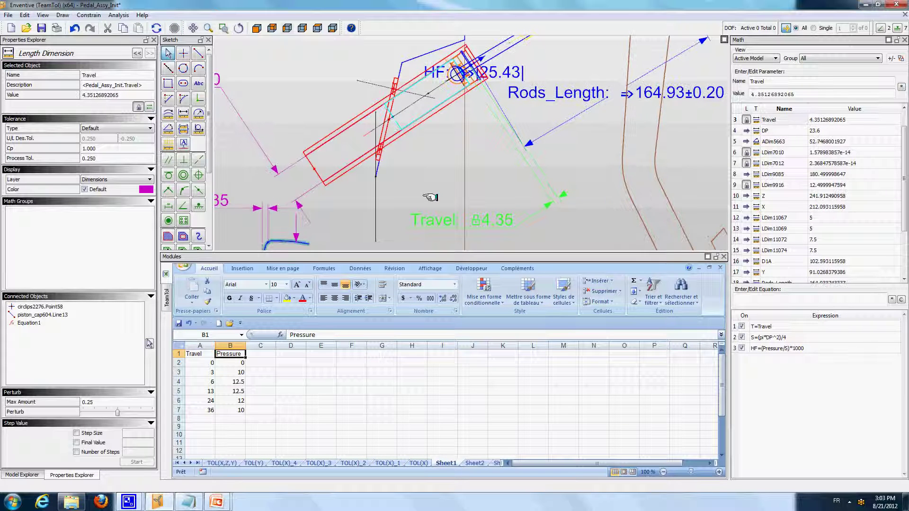
scroll(430, 197, "down", 1)
scroll(431, 196, "up", 6)
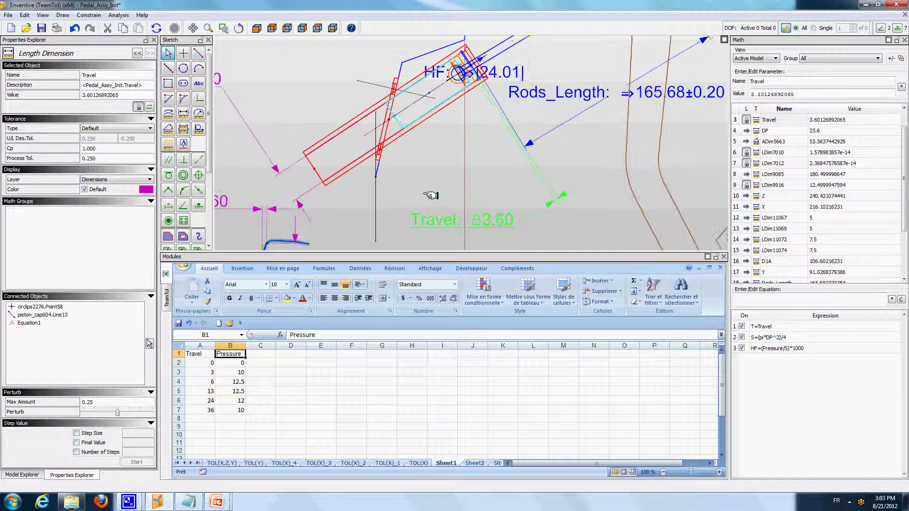
scroll(430, 195, "up", 2)
scroll(432, 193, "down", 1)
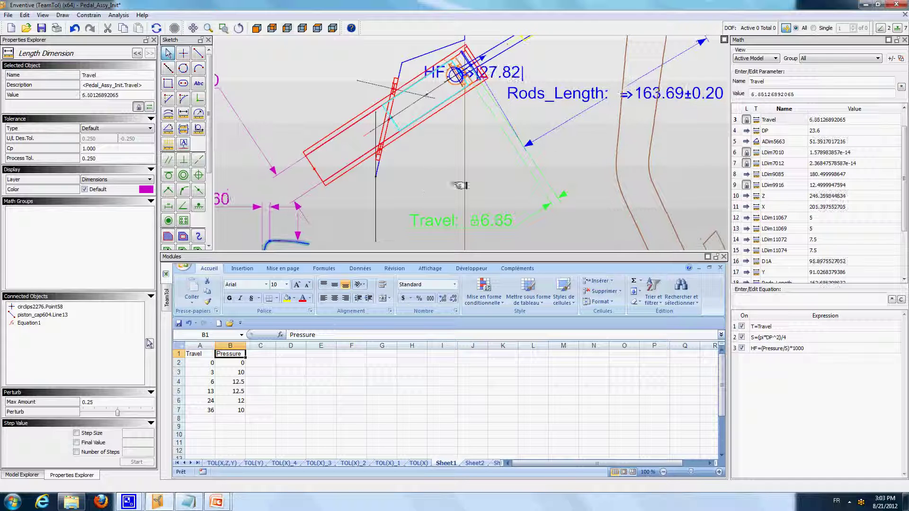
left_click(568, 165)
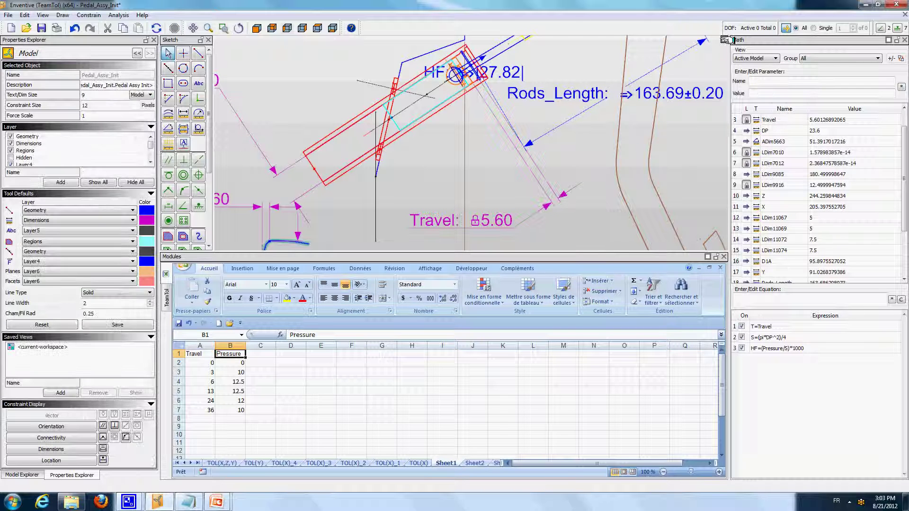
Step: Maximize the drawing view and draw a force vector about 55.89 long from the pedal's rod pin center, pointing diagonally up and outward
key("F11")
scroll(570, 179, "down", 2)
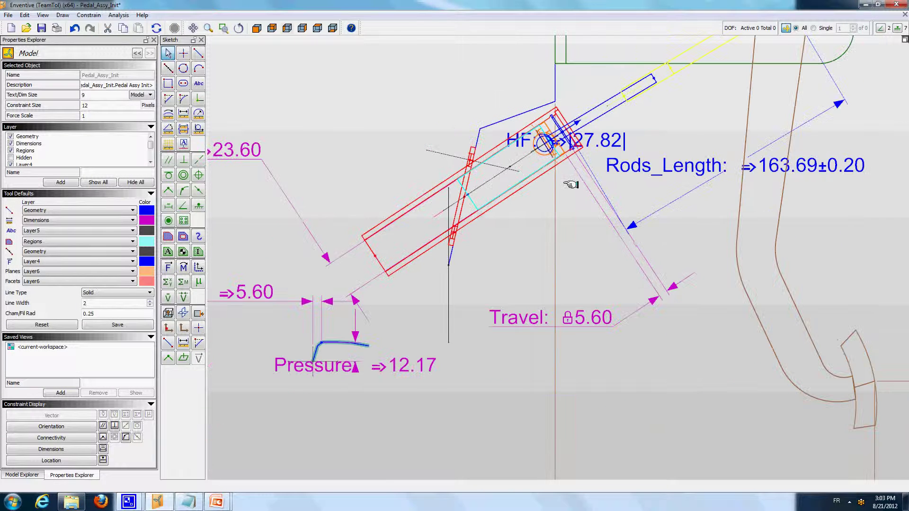
mouse_move(572, 188)
middle_mouse_down()
mouse_move(632, 139)
mouse_move(467, 246)
mouse_move(464, 269)
middle_mouse_up()
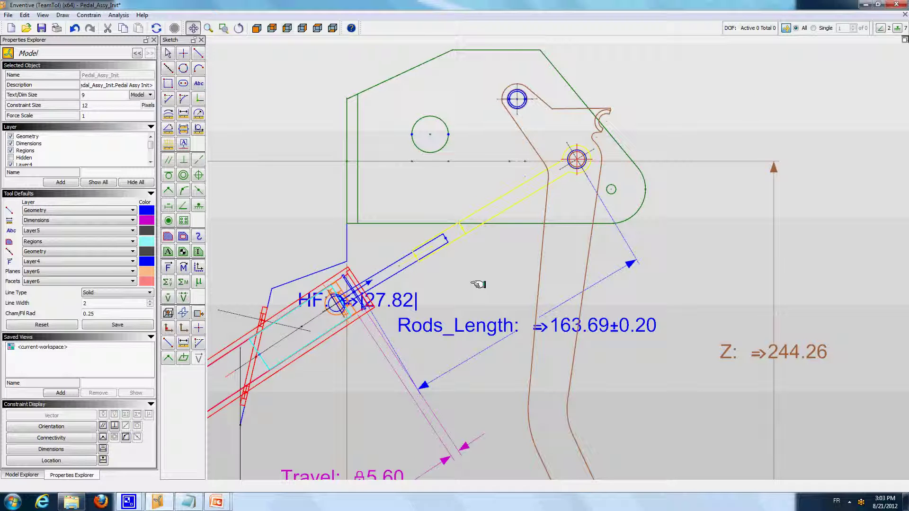
mouse_move(478, 284)
middle_mouse_down()
mouse_move(467, 218)
mouse_move(452, 248)
middle_mouse_up()
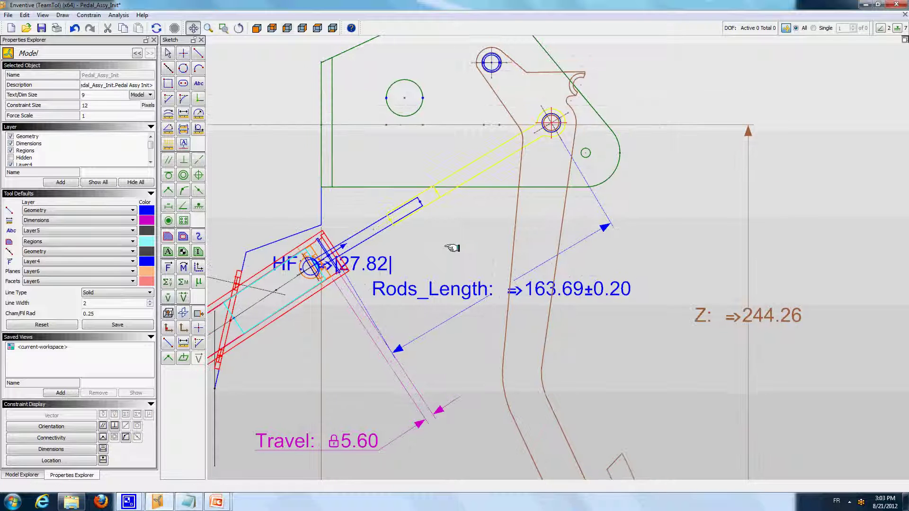
left_click(168, 267)
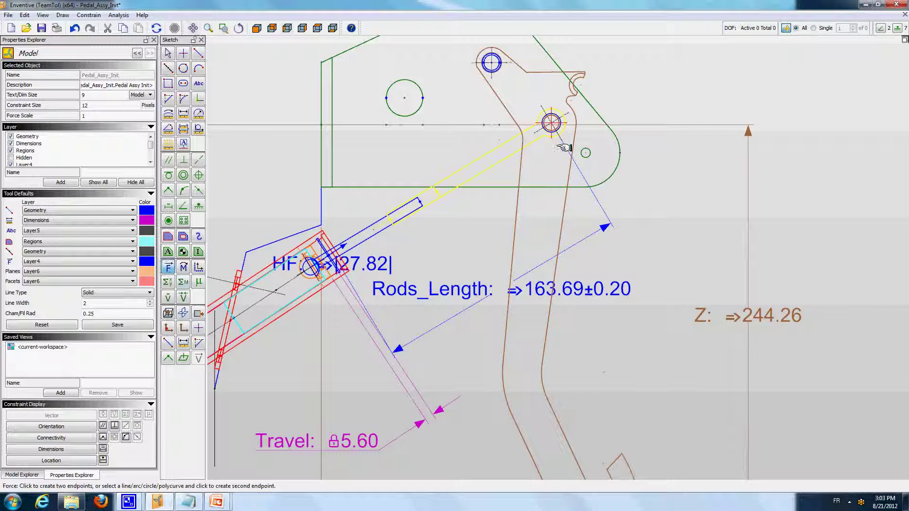
left_click(551, 123)
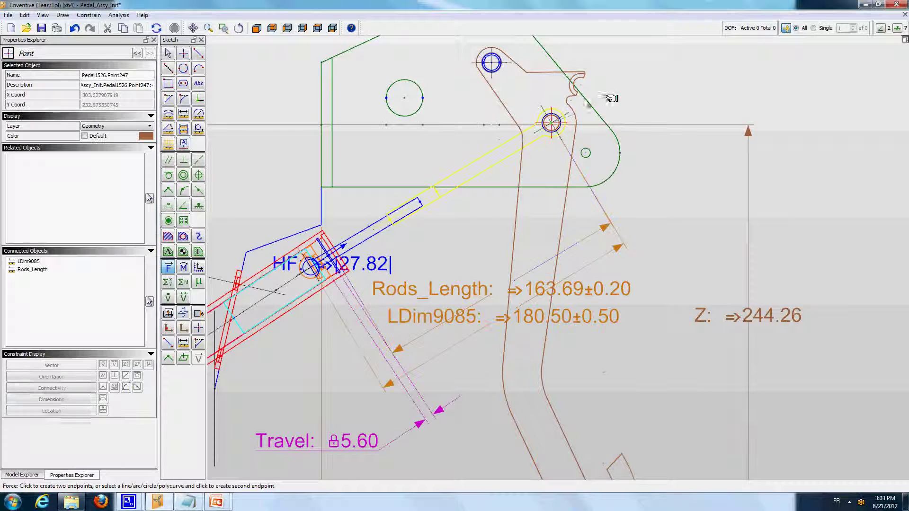
left_click(626, 87)
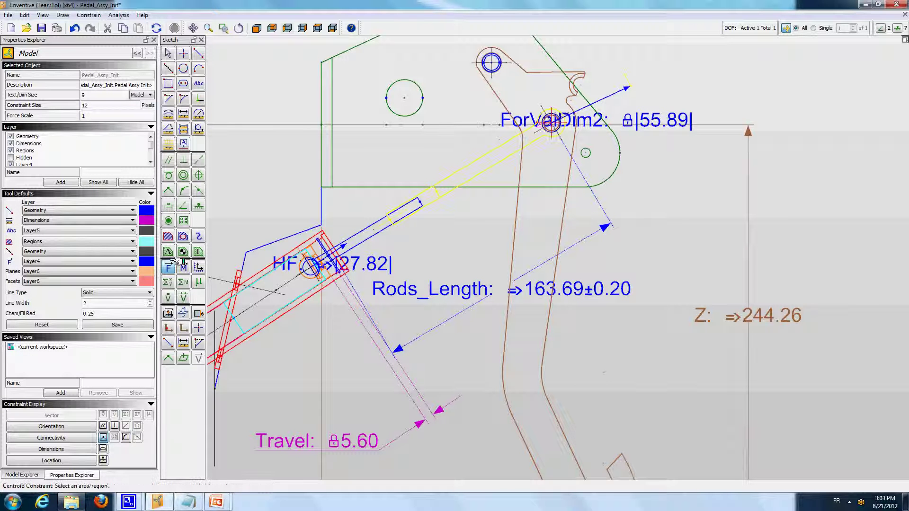
Step: Constrain the new force vector at the pedal pin equal to the HF force vector on the piston rod
left_click(168, 297)
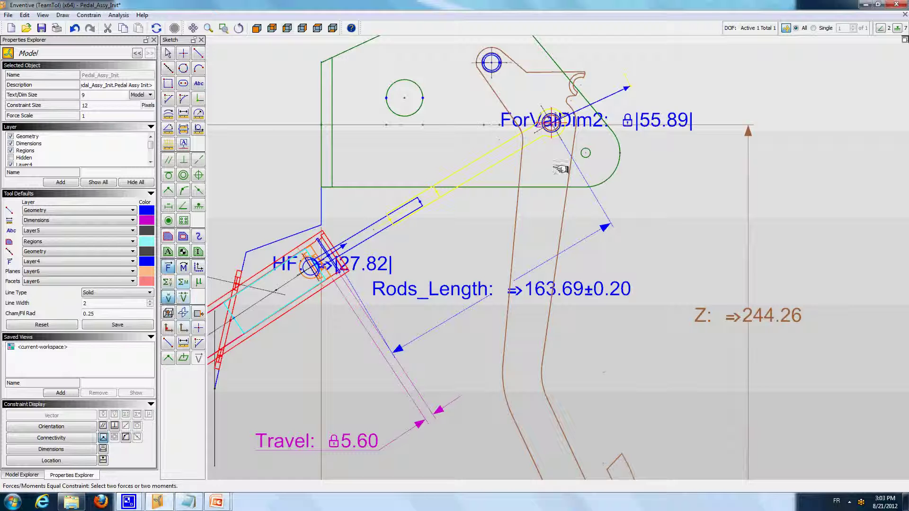
left_click(613, 94)
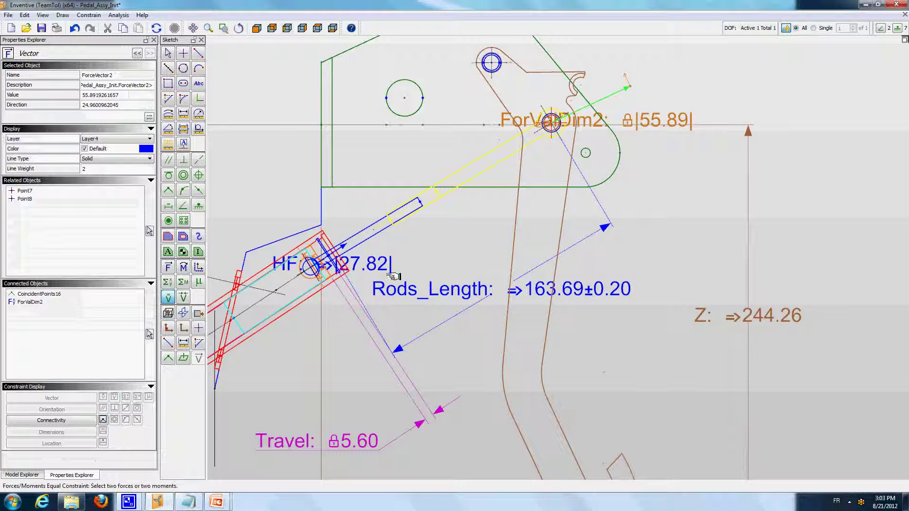
left_click(337, 256)
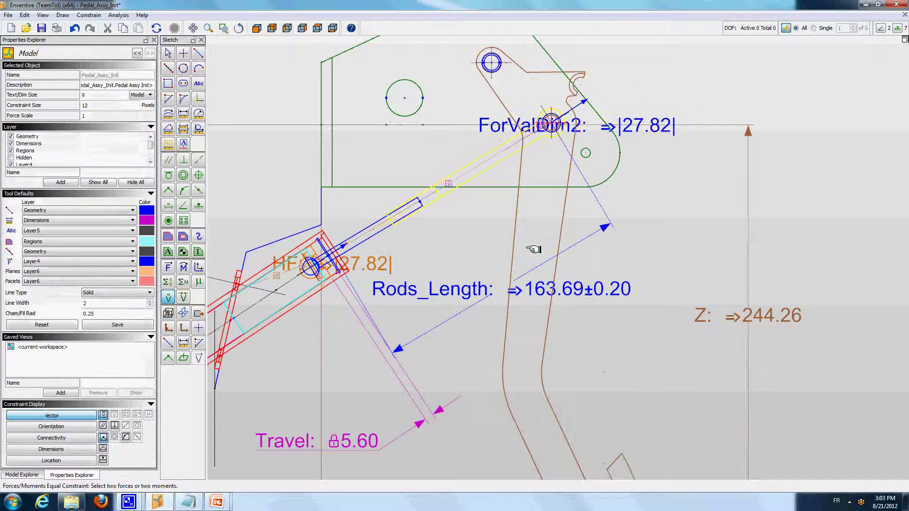
left_click(168, 52)
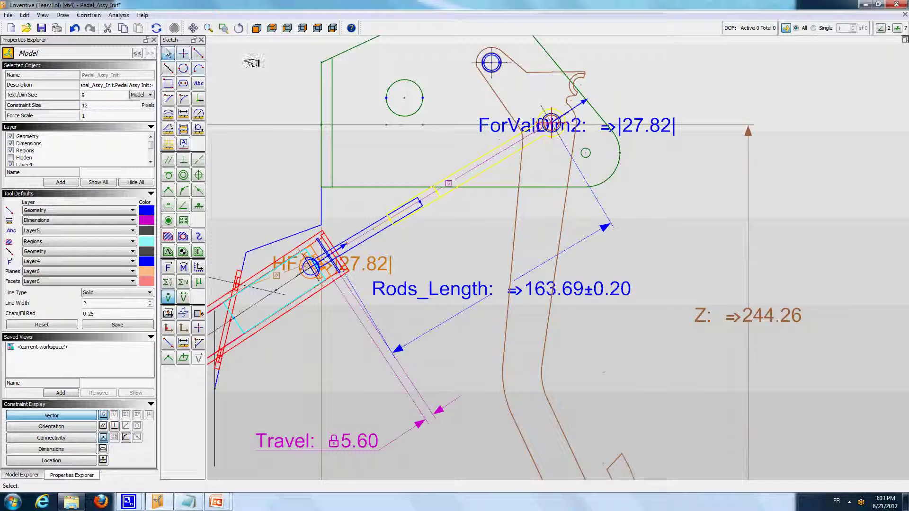
Step: Hide the dimension names so the drawing's dimensions display only their values
right_click(253, 84)
left_click(303, 182)
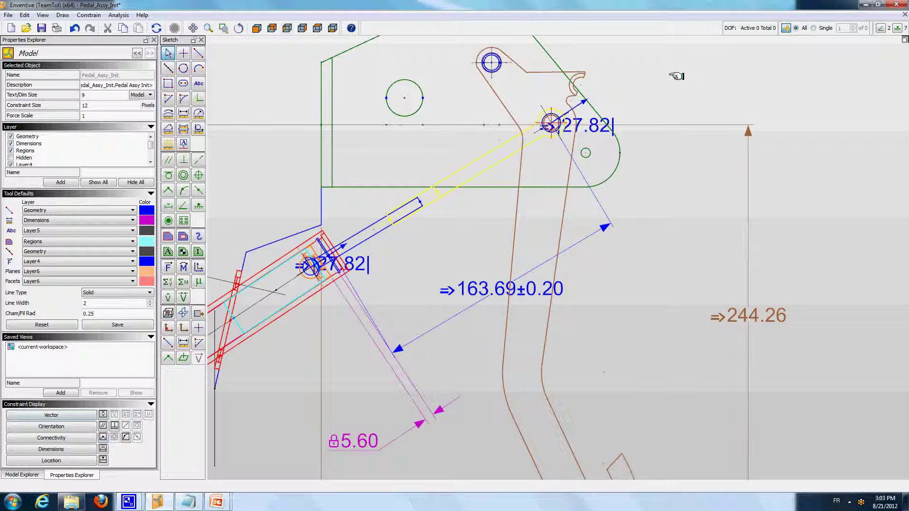
scroll(665, 71, "down", 1)
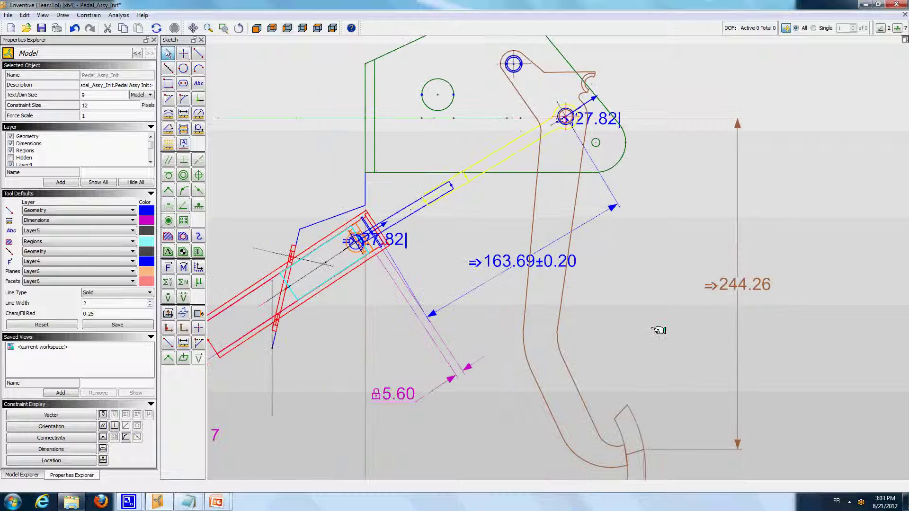
left_click(167, 268)
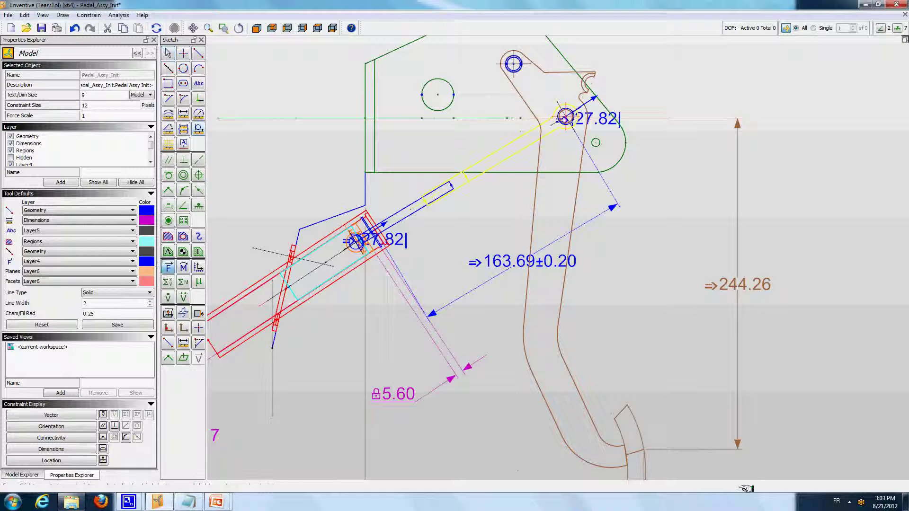
left_click(702, 423)
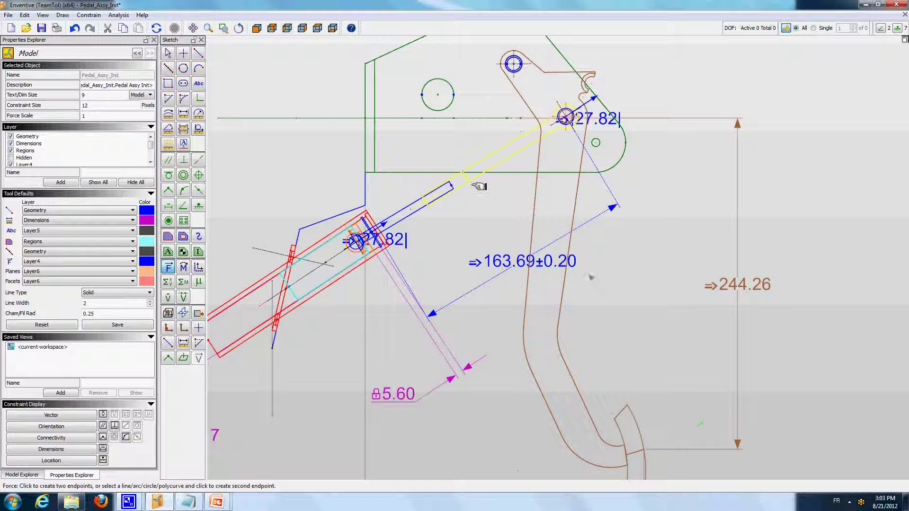
left_click(169, 52)
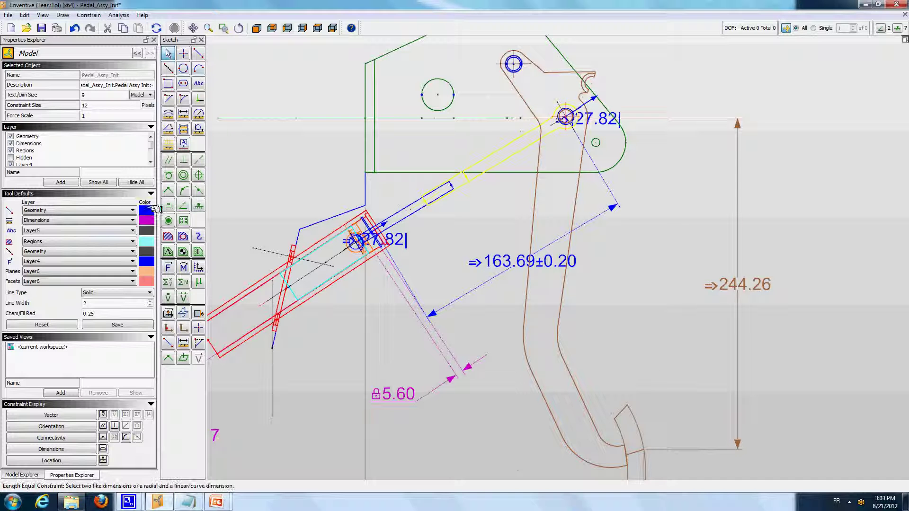
Step: Set the default color for force vectors to dark brown
left_click(149, 261)
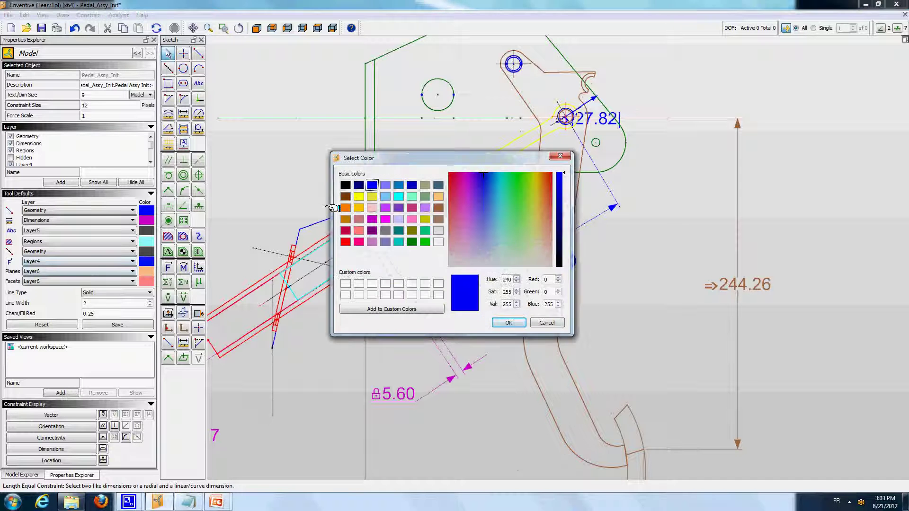
left_click(346, 196)
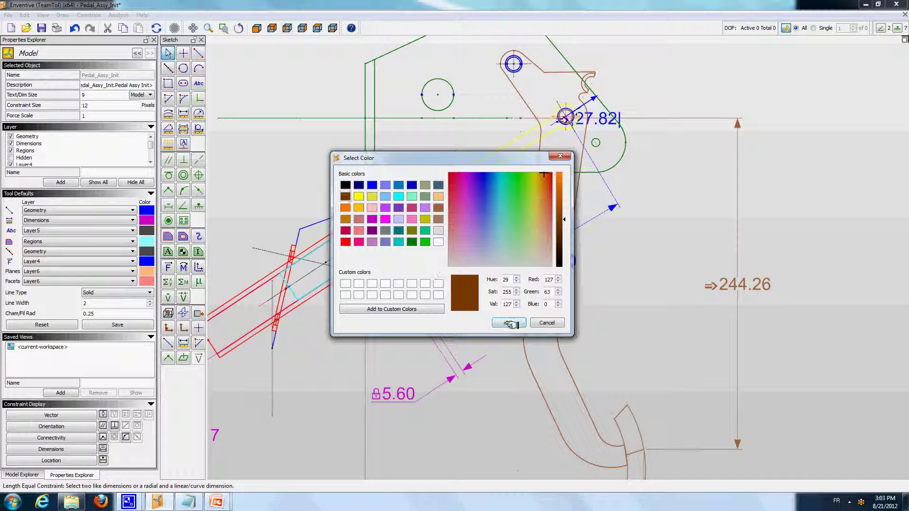
left_click(508, 323)
Step: Draw a force vector about 57.01 long pointing at the pedal's foot pad and constrain it perpendicular to the pad
left_click(168, 266)
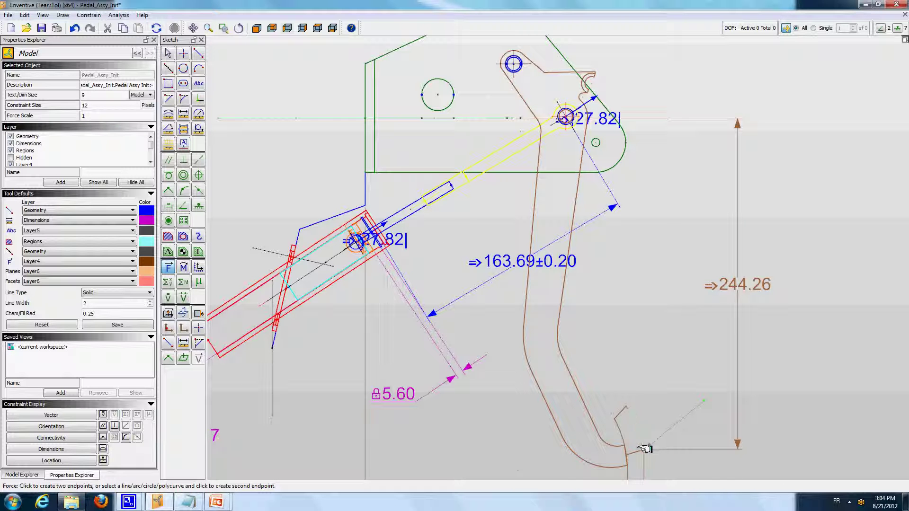
left_click(658, 384)
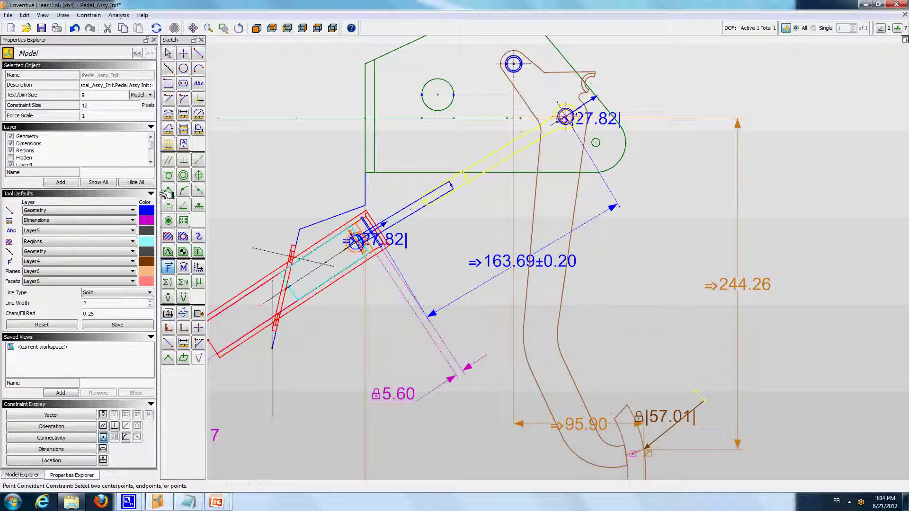
left_click(183, 160)
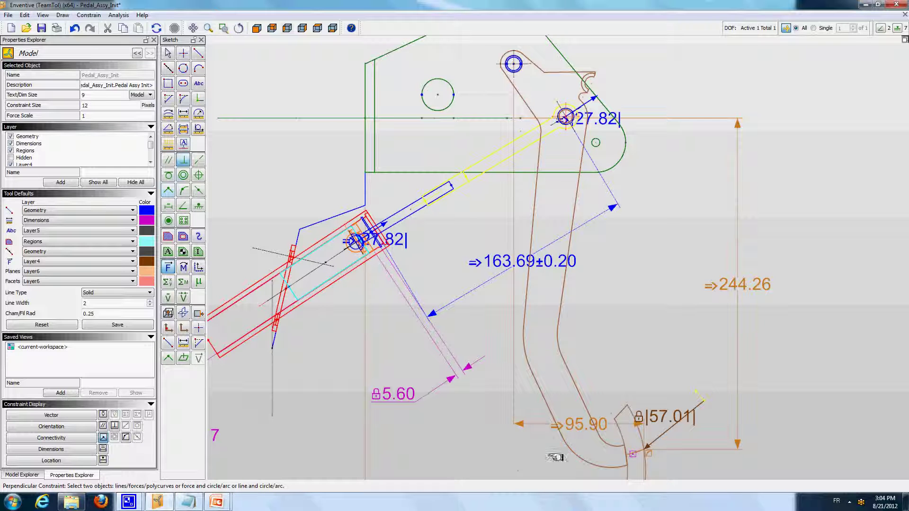
left_click(665, 429)
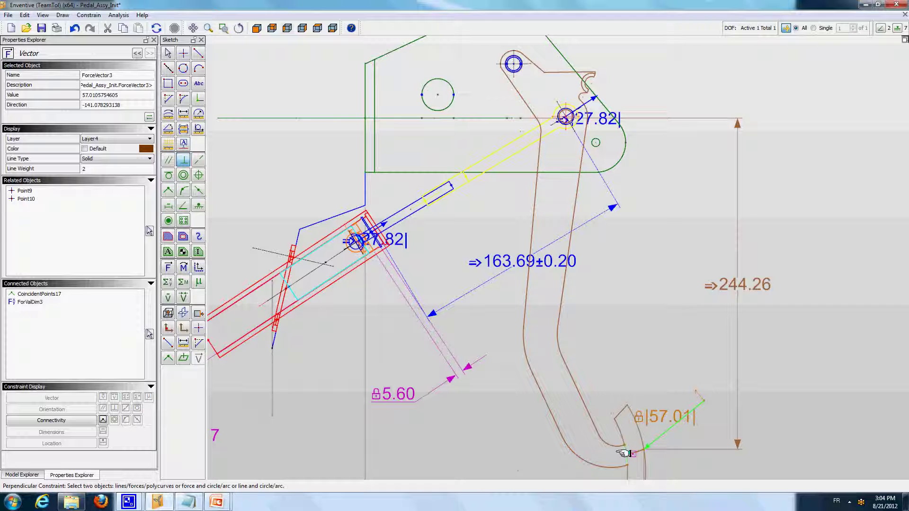
left_click(622, 453)
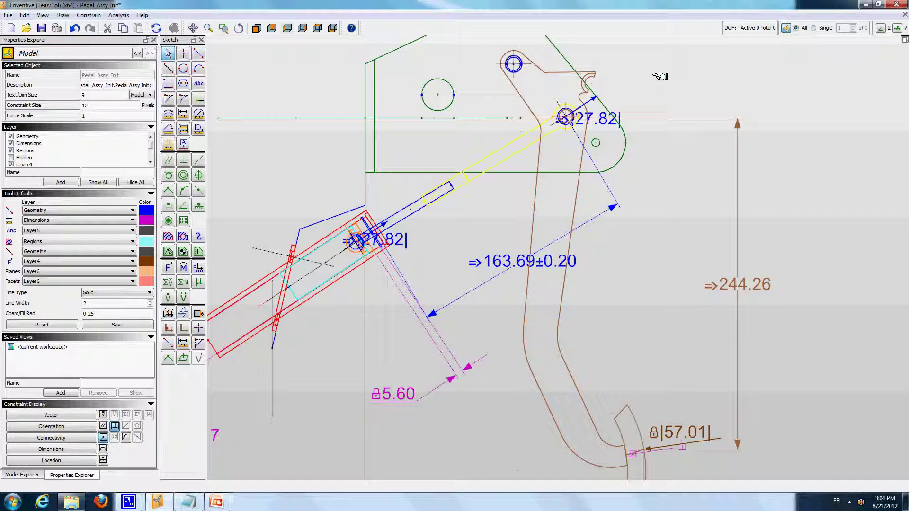
Step: Delete the floating pin-in-hole constraint between the pedal's upper pivot hole and its ring
mouse_move(659, 76)
middle_mouse_down()
mouse_move(649, 72)
mouse_move(623, 157)
mouse_move(576, 178)
middle_mouse_up()
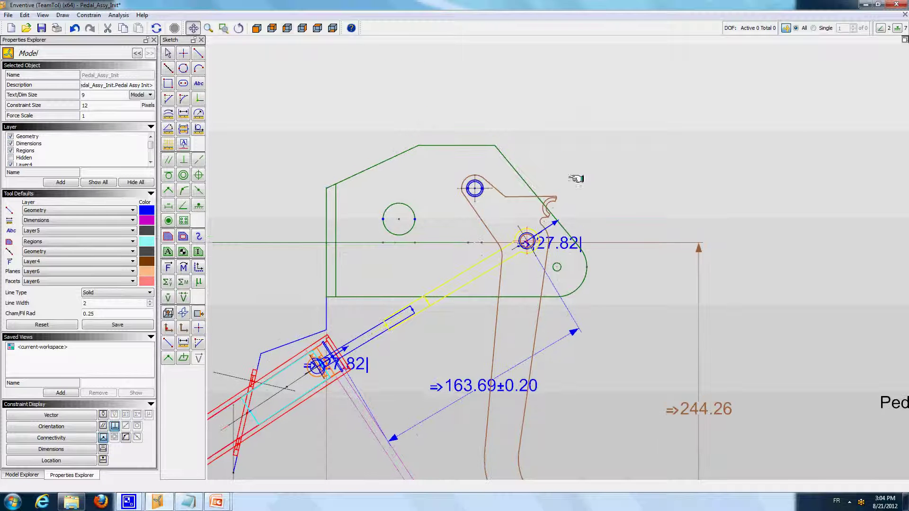
scroll(481, 176, "up", 5)
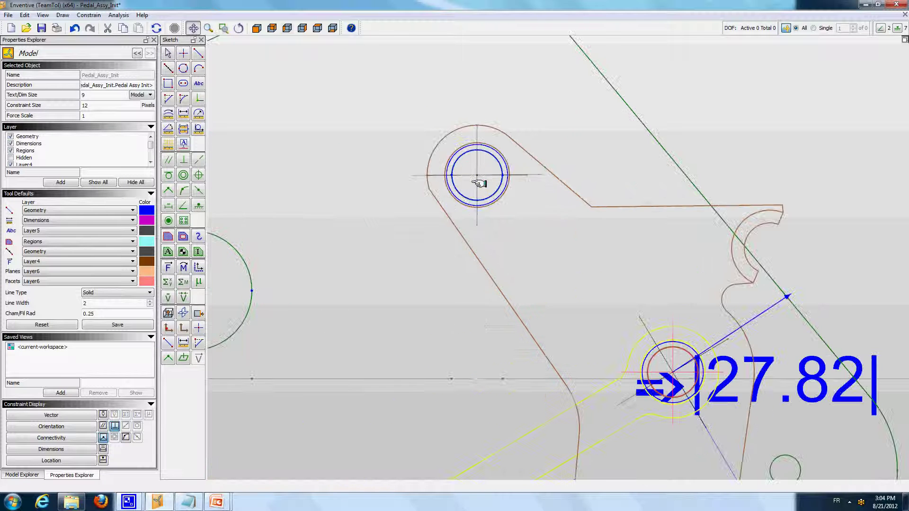
scroll(483, 163, "up", 1)
key("Escape")
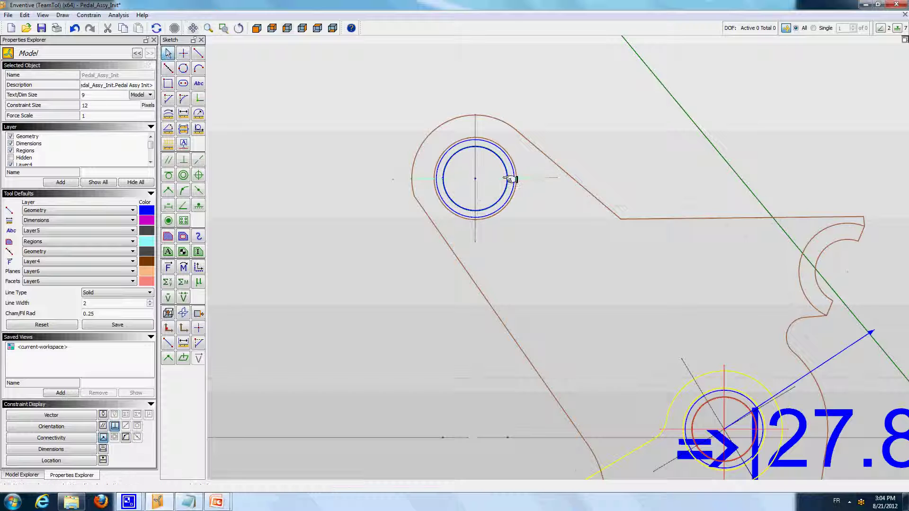
left_click(503, 151)
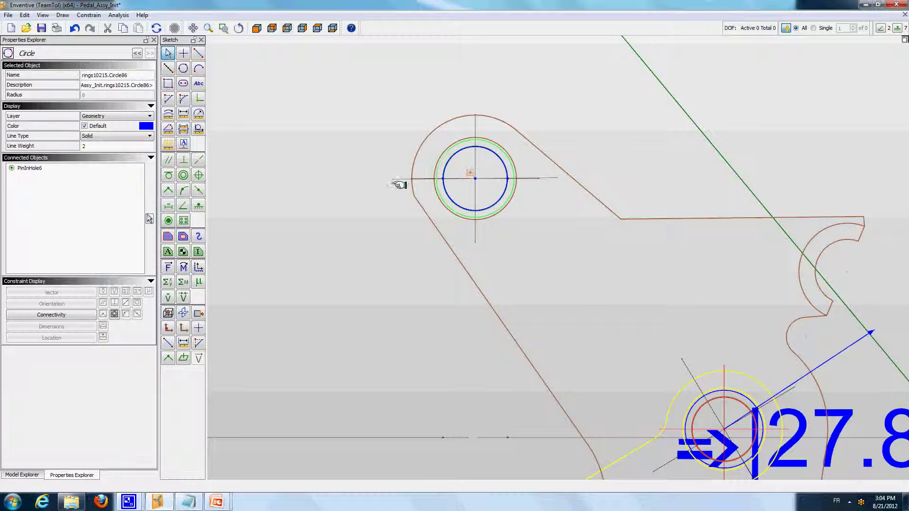
left_click(469, 172)
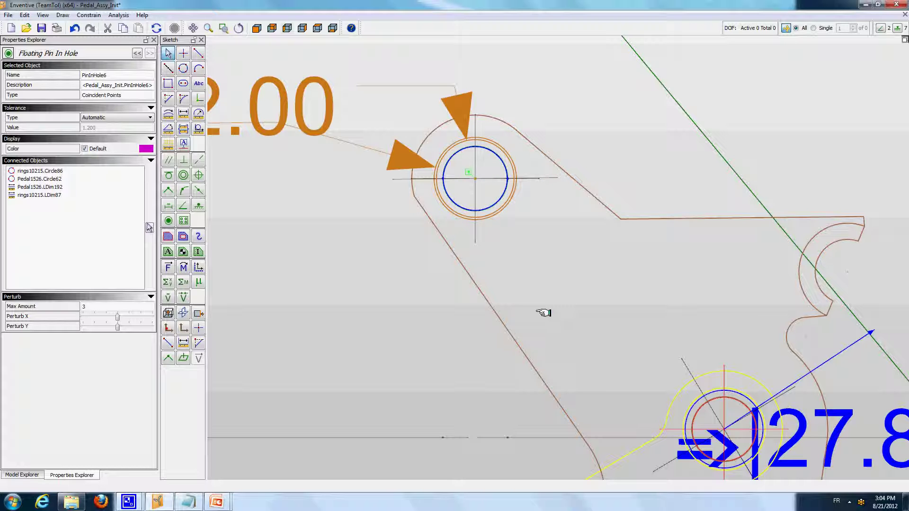
left_click(540, 171)
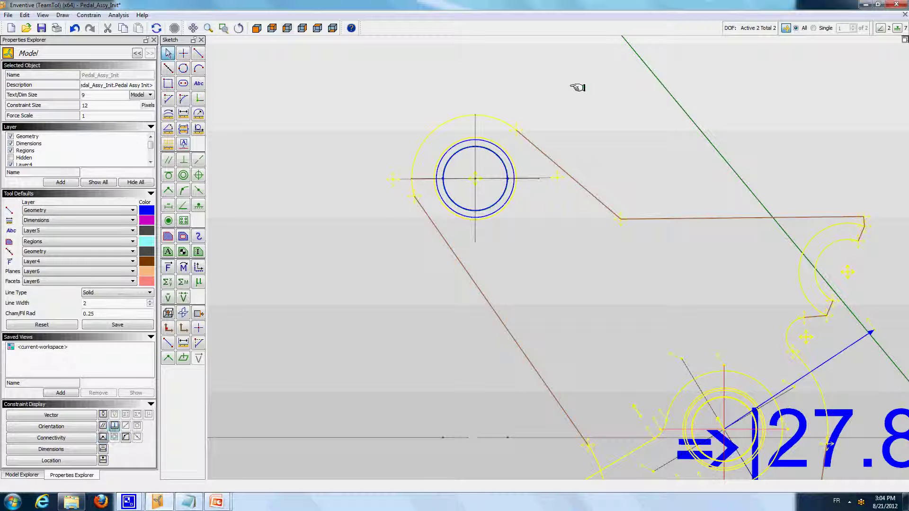
Step: Constrain the pedal's upper pivot hole circle tangent to the ring's outer circle
scroll(489, 170, "up", 2)
scroll(435, 114, "up", 2)
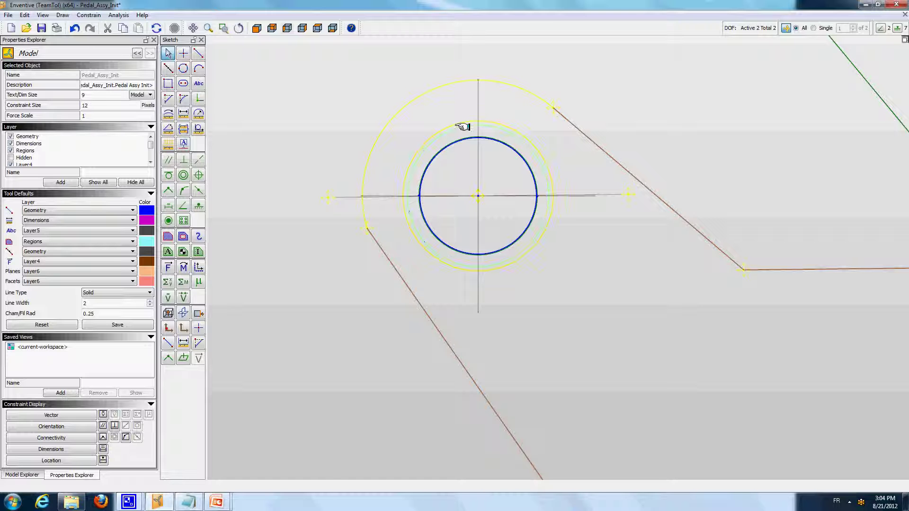
key("t")
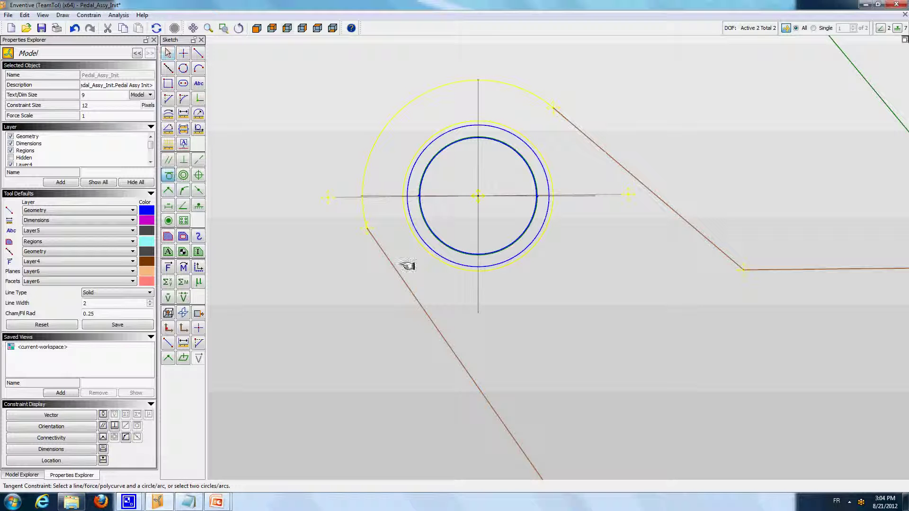
left_click(433, 256)
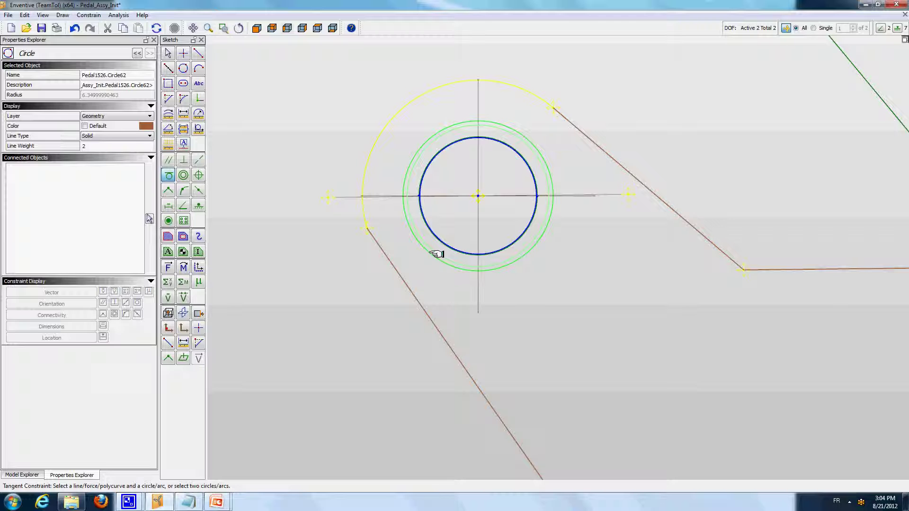
left_click(453, 294)
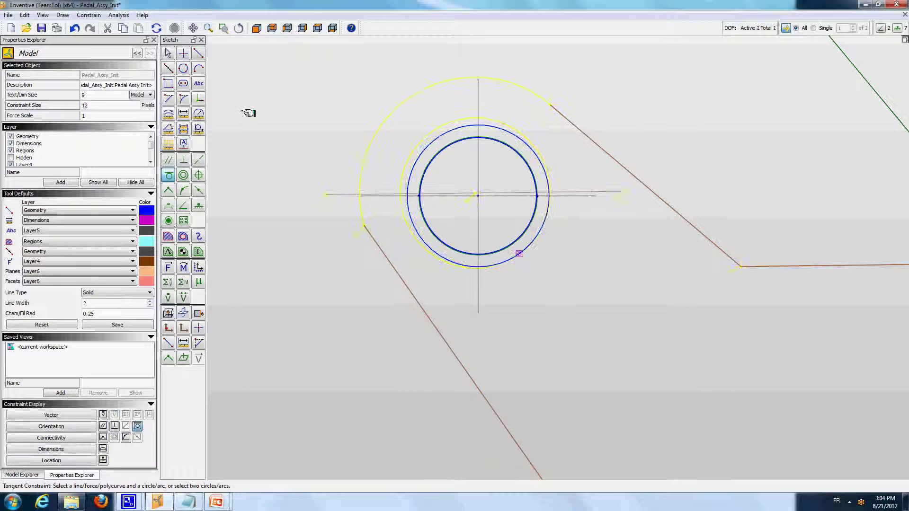
key("Escape")
Step: Examine the contact point of the tangent constraint between the pivot hole and the ring
left_click(536, 239)
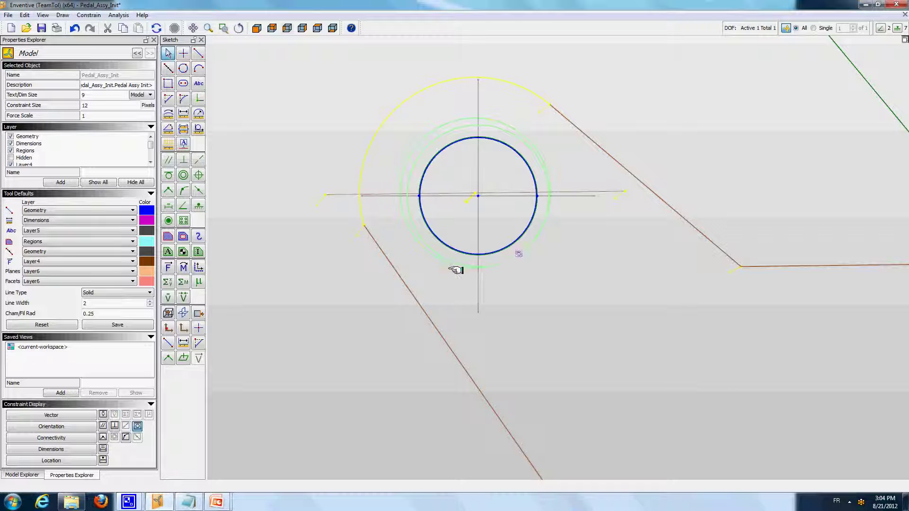
left_click_drag(456, 271, 431, 268)
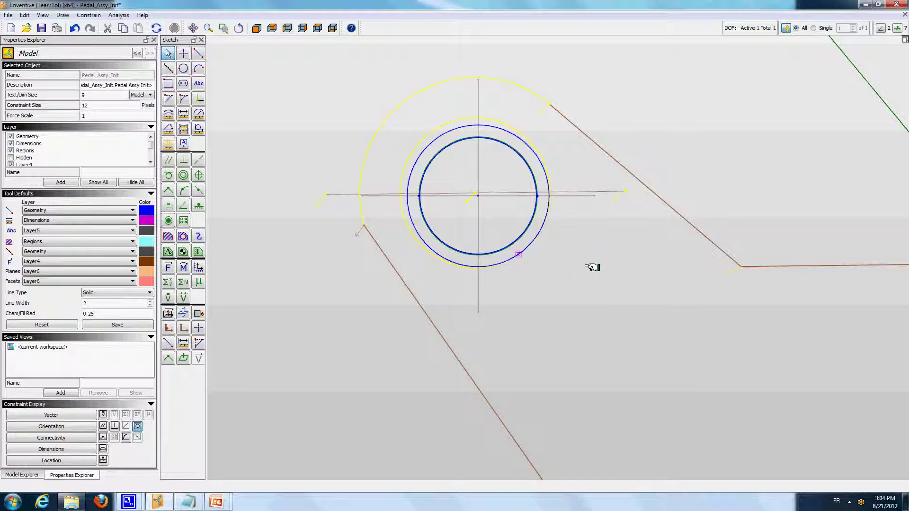
left_click_drag(541, 242, 521, 245)
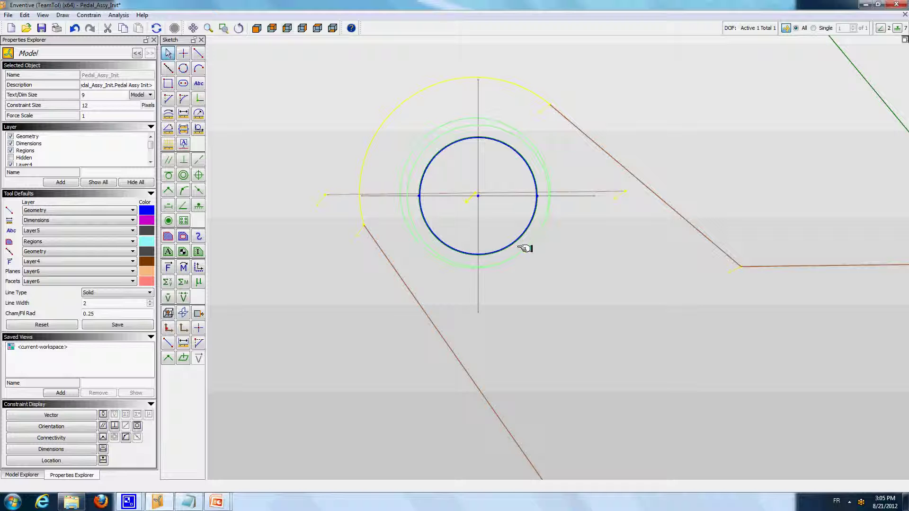
left_click_drag(528, 245, 530, 246)
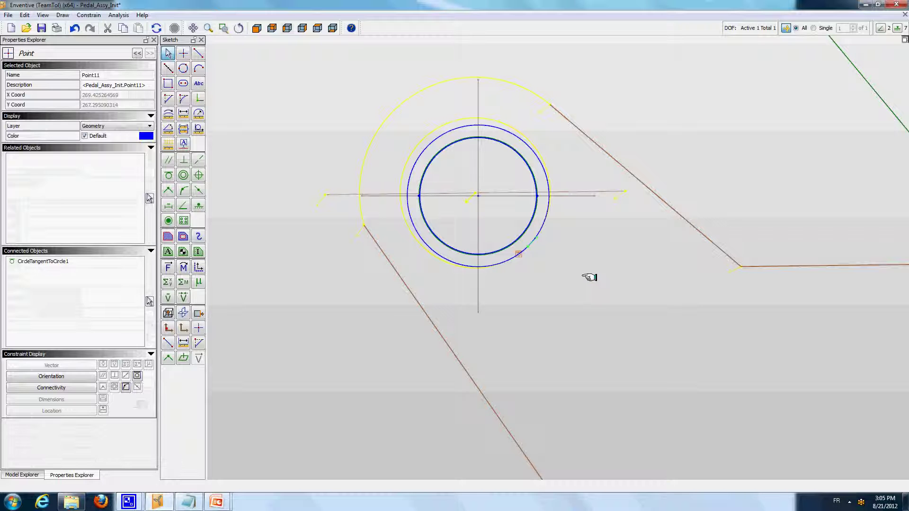
left_click(300, 170)
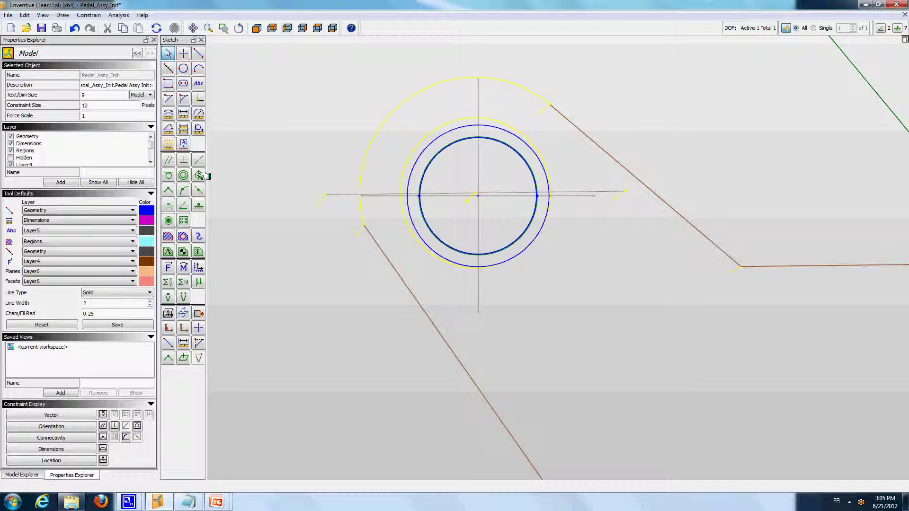
Step: Draw a force vector about 20.54 long across the upper pivot, ending at the tangent contact point
left_click(168, 267)
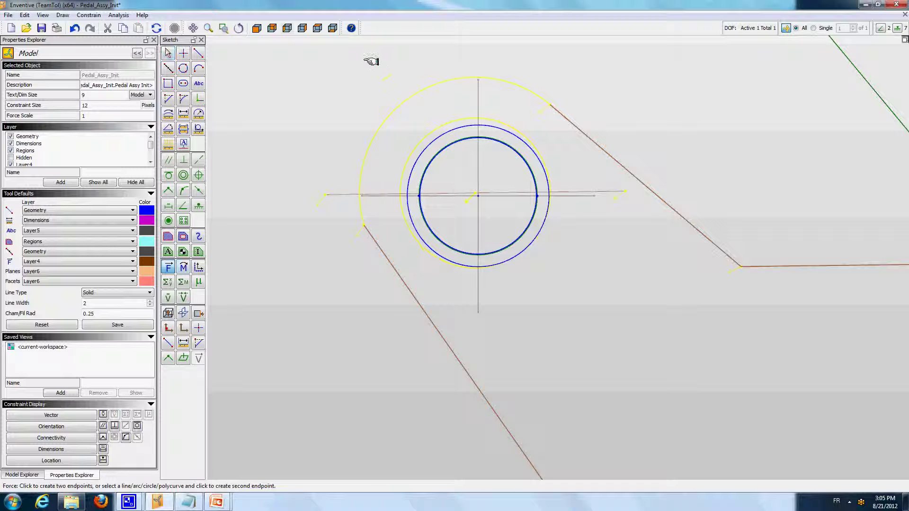
left_click(531, 244)
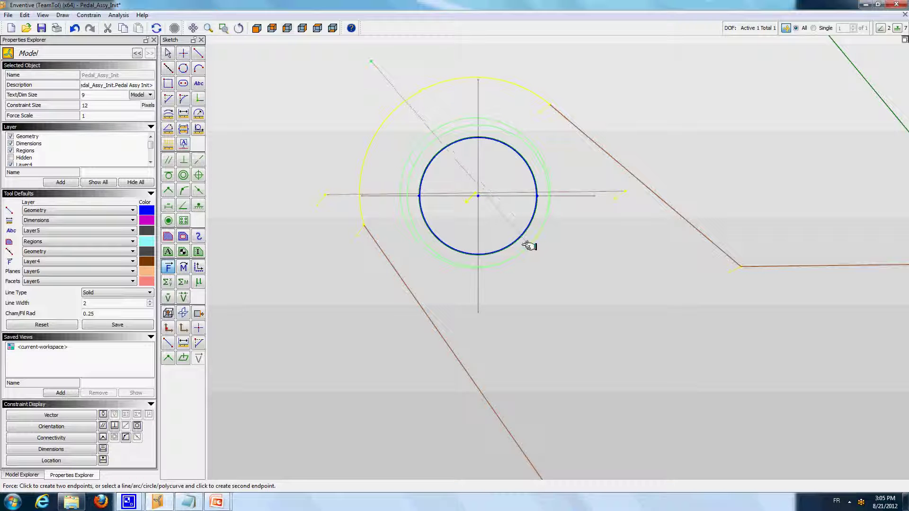
left_click(571, 278)
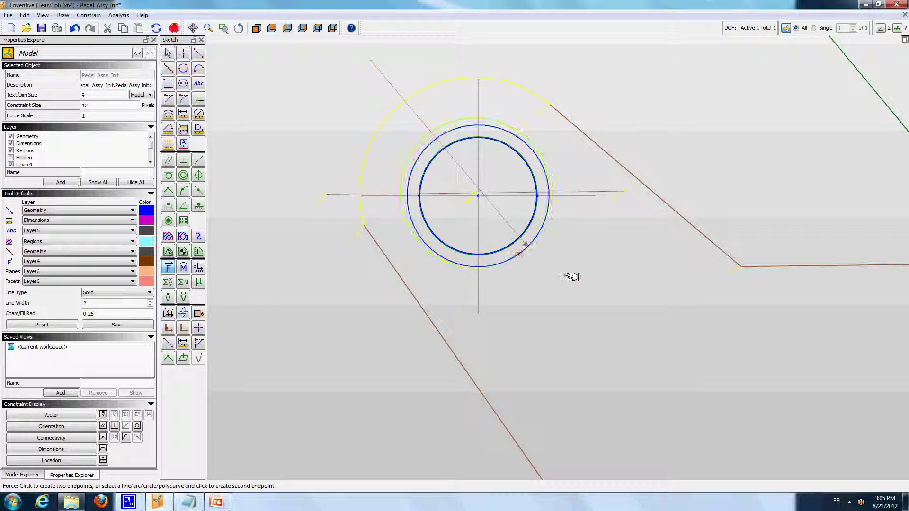
left_click(168, 53)
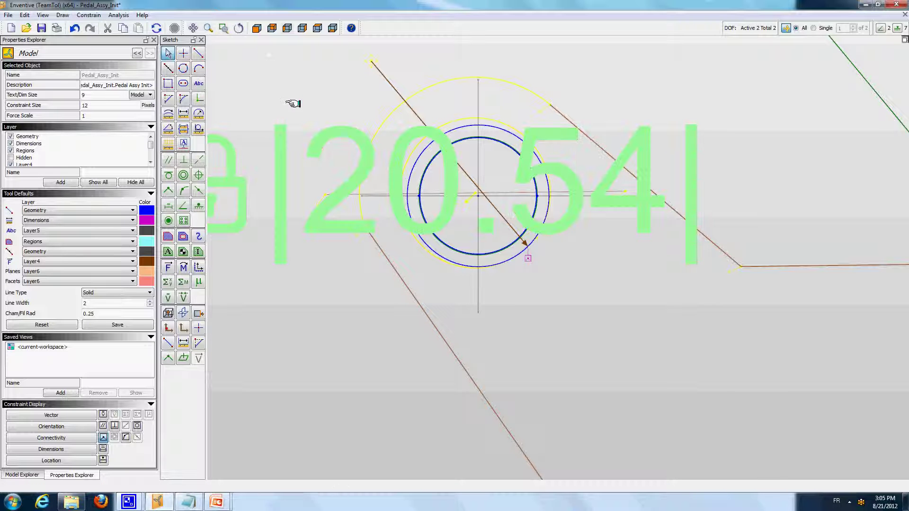
Step: Constrain the pivot contact force vector perpendicular to the ring's outer circle
left_click(183, 160)
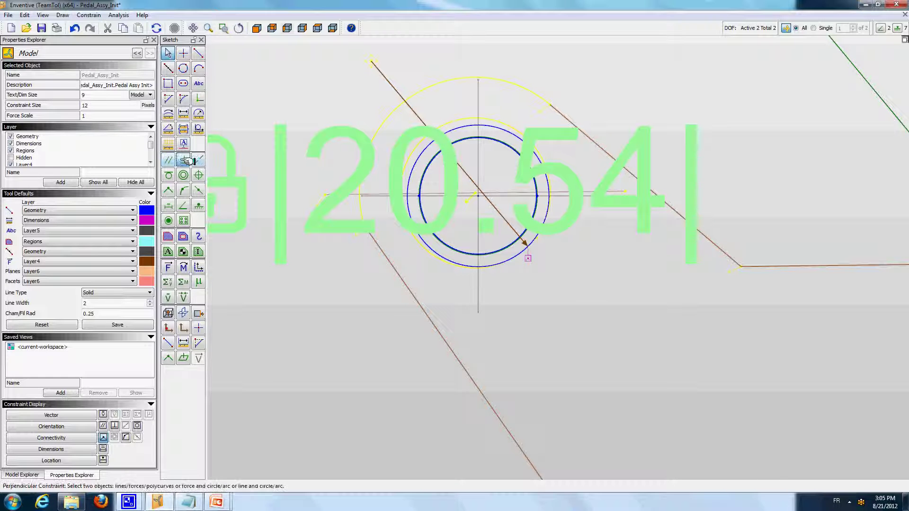
left_click(397, 93)
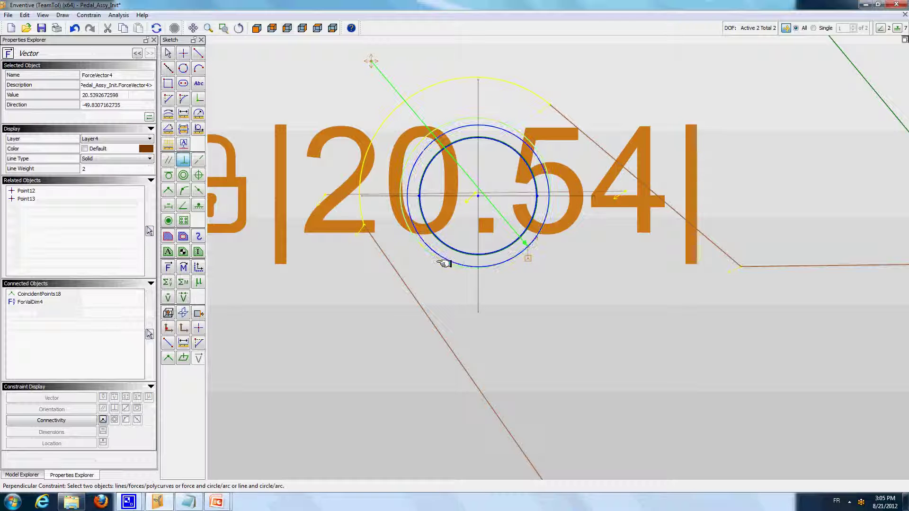
left_click(444, 263)
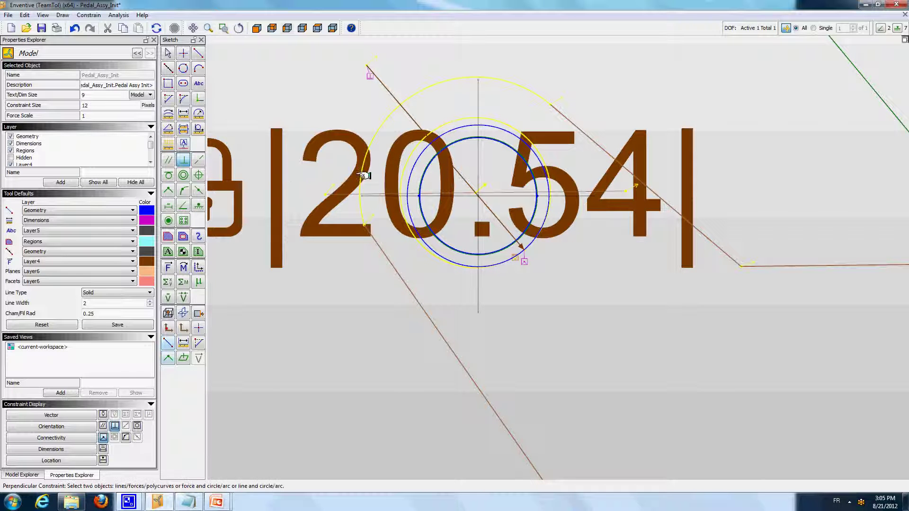
key("Escape")
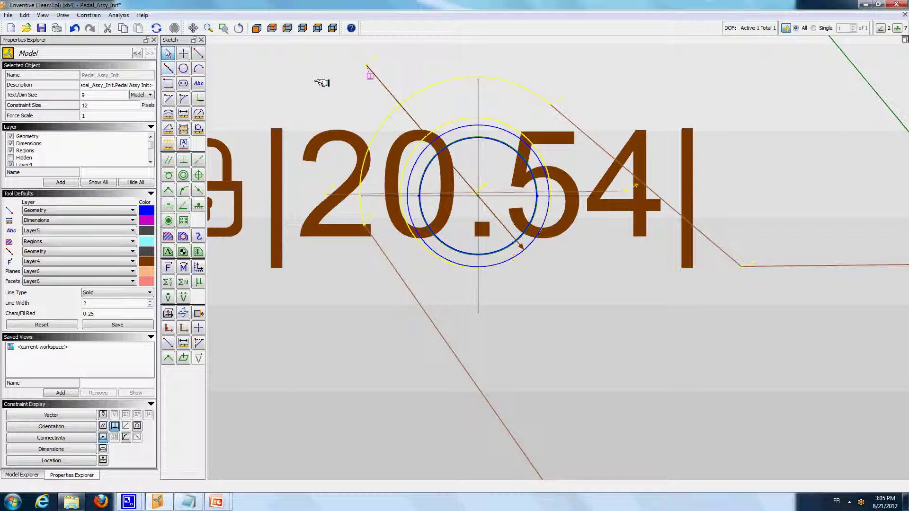
Step: Move the contact force's value label up and away from the center of the pivot circles
scroll(321, 83, "down", 1)
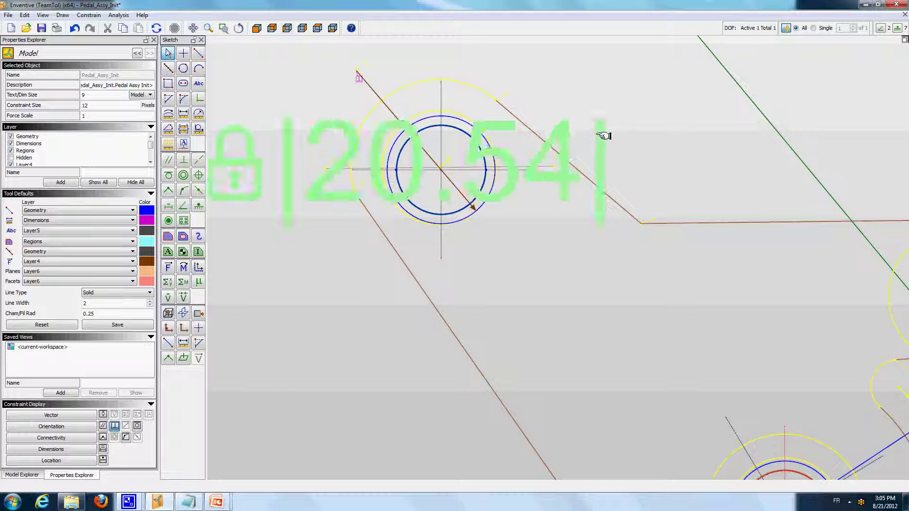
left_click_drag(602, 135, 797, 44)
left_click(557, 238)
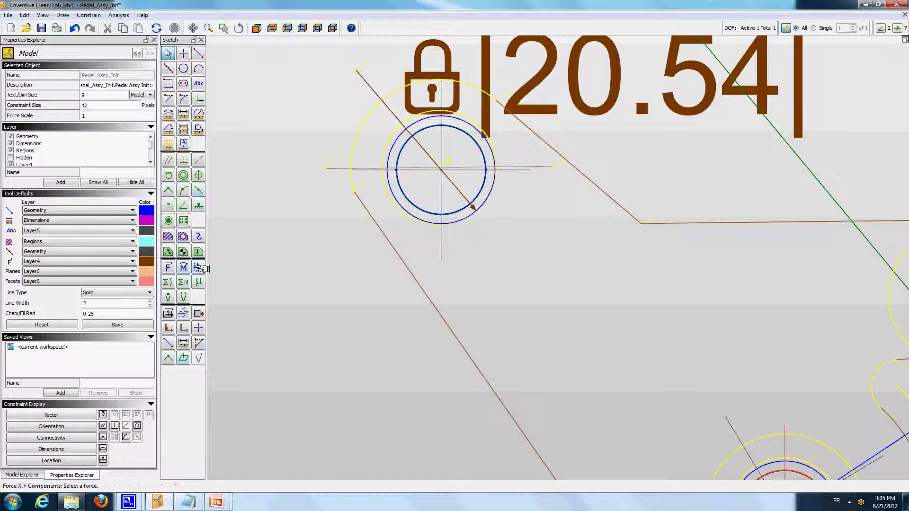
Step: Add a coefficient of friction constraint to the pivot contact force and place its friction value below the pivot
left_click(199, 283)
left_click(396, 115)
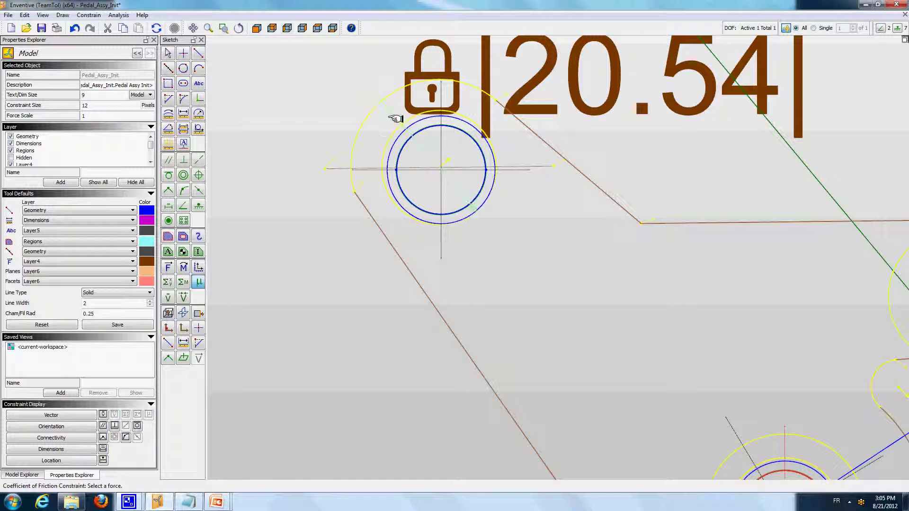
left_click(534, 258)
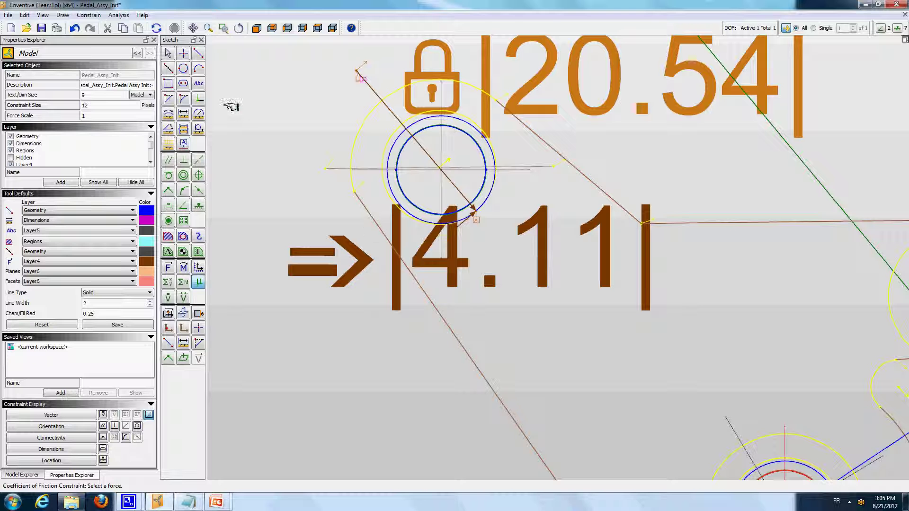
left_click(168, 53)
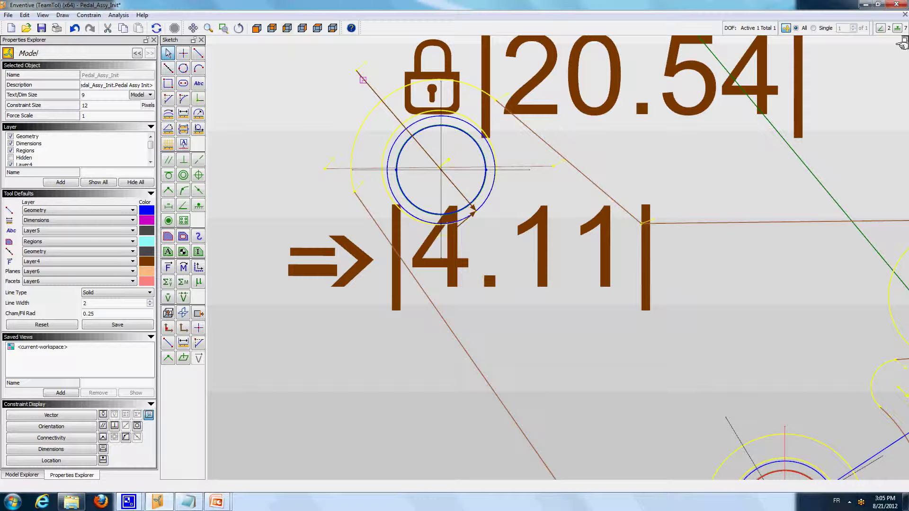
Step: Display the math parameters down to the friction coefficient and move the friction force's value label down, clear of the pivot circles
left_click(903, 41)
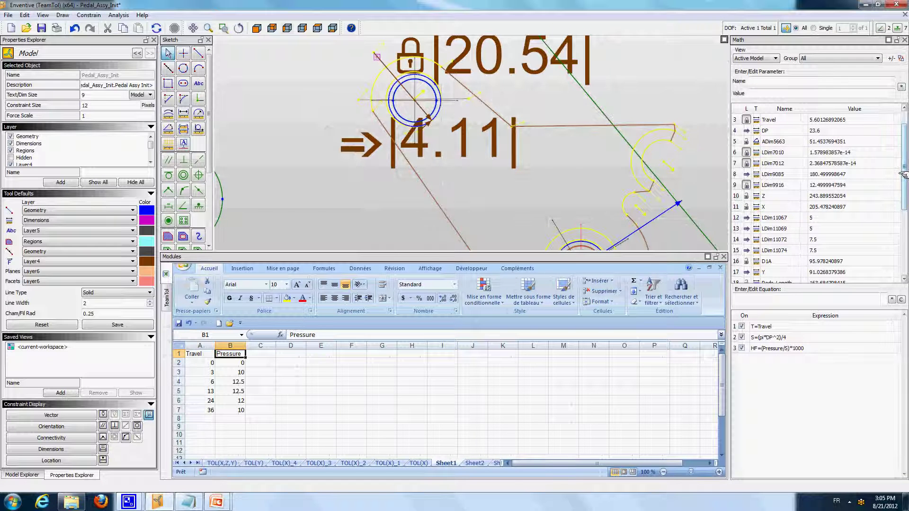
left_click_drag(904, 175, 904, 244)
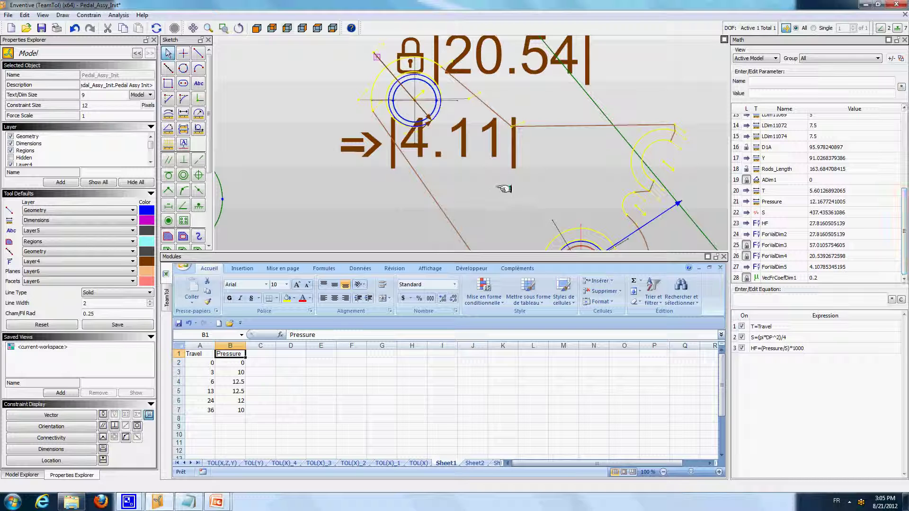
middle_click_drag(511, 178, 483, 265)
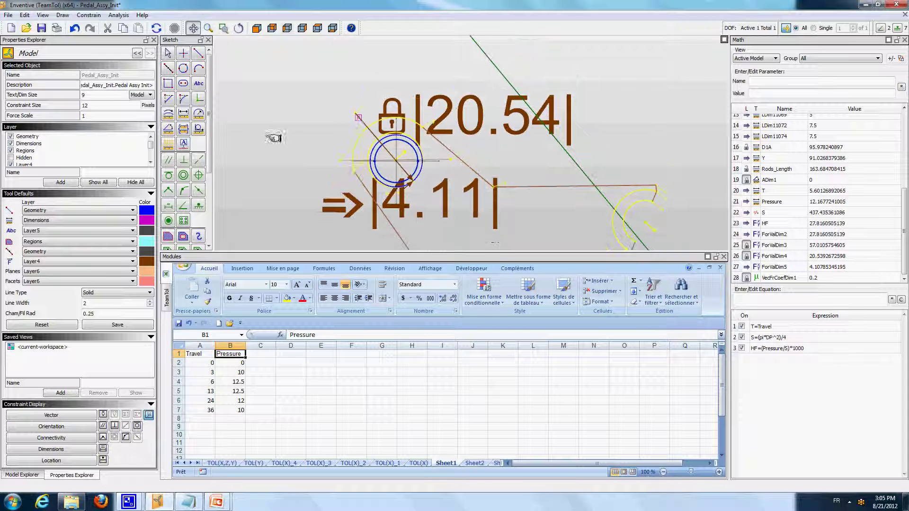
left_click(168, 53)
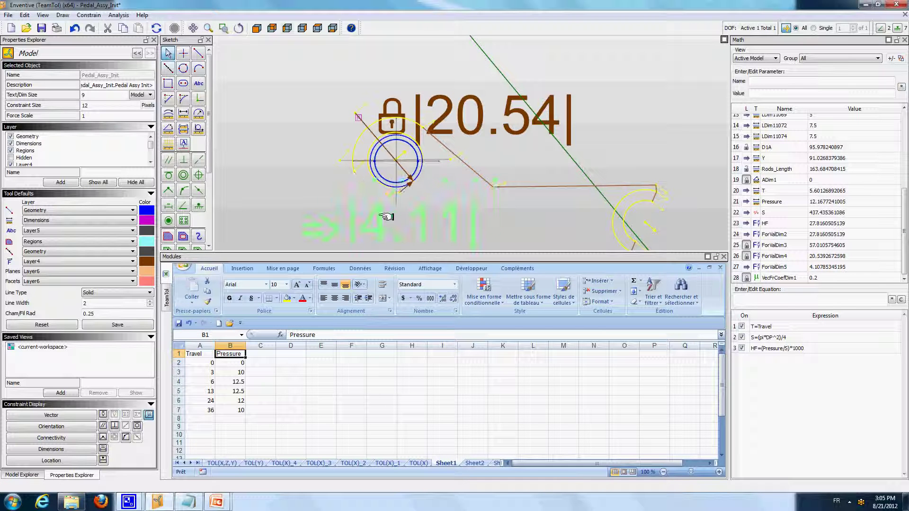
left_click(411, 188)
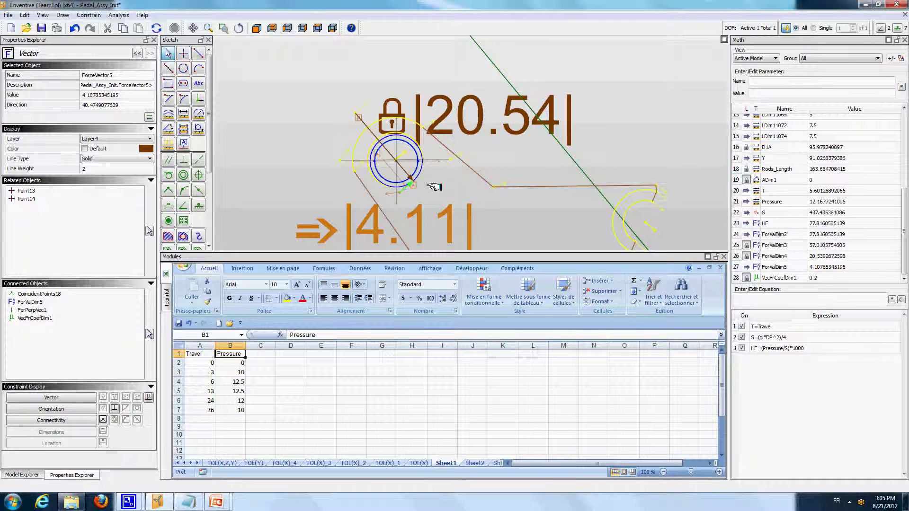
left_click(434, 187)
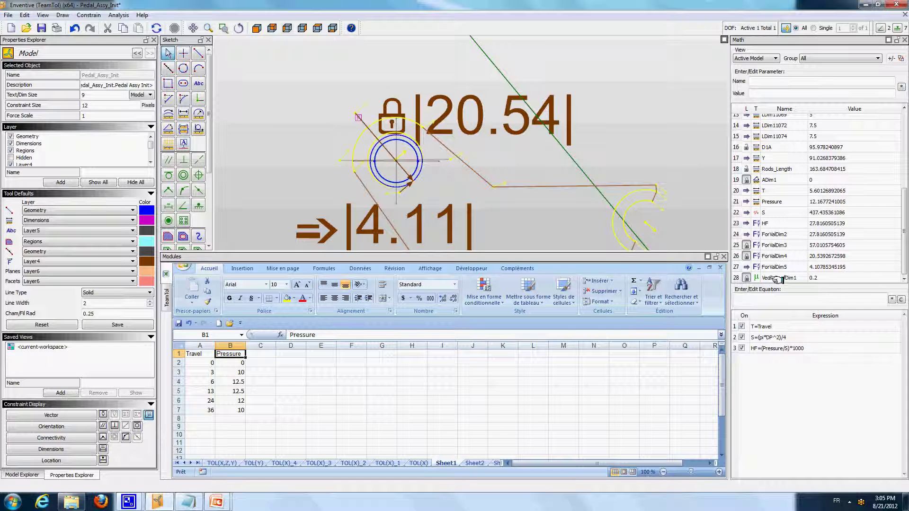
Step: Give the pivot friction coefficient VecFrCoefDim1 a symmetric design tolerance of 0.5
left_click(769, 277)
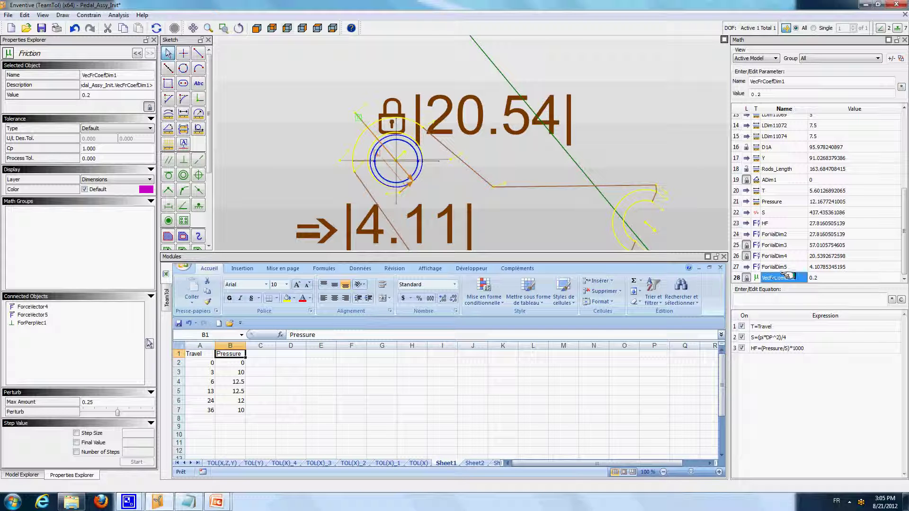
left_click(822, 281)
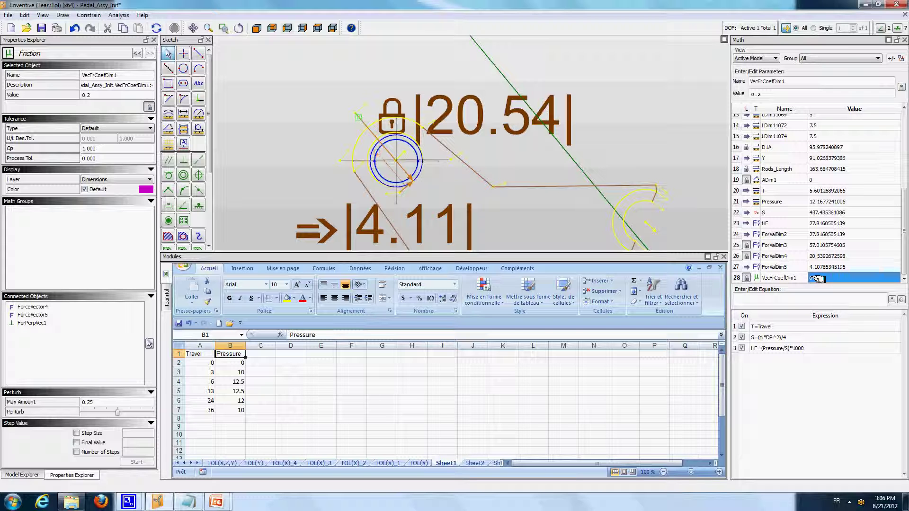
left_click(791, 278)
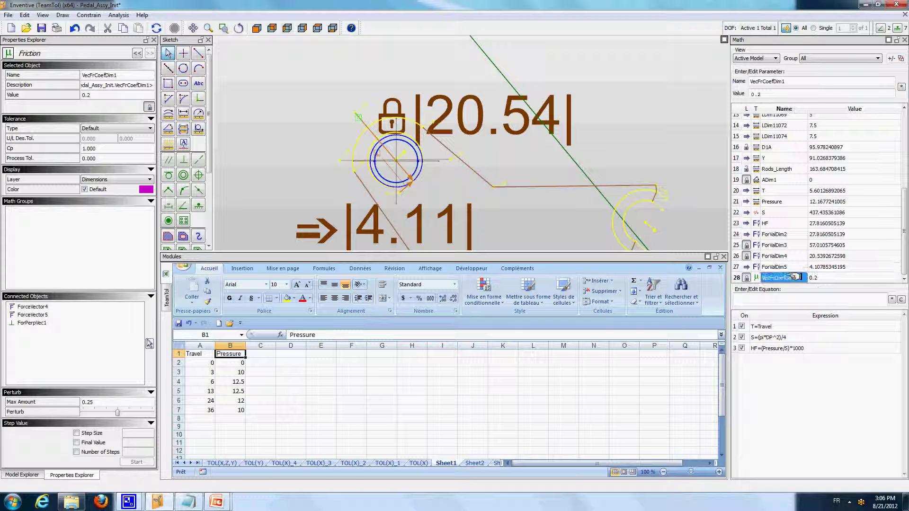
left_click(145, 127)
left_click(97, 139)
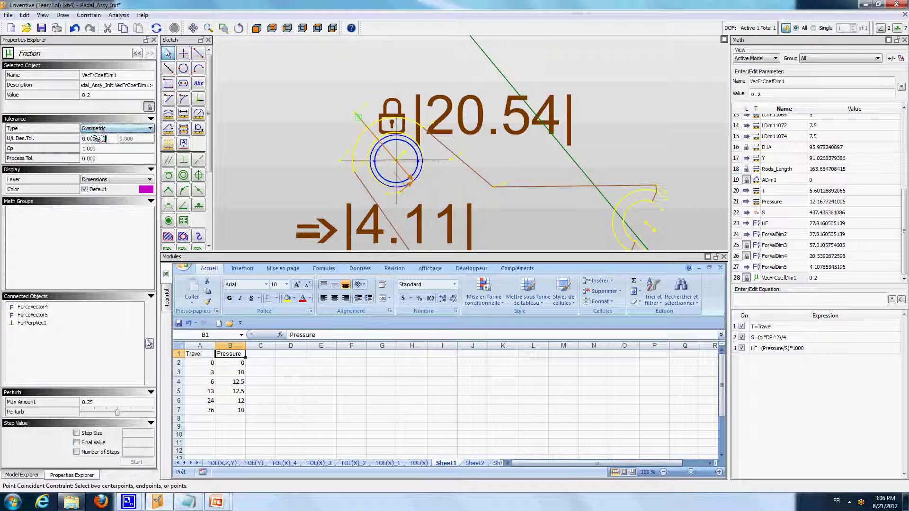
left_click(97, 139)
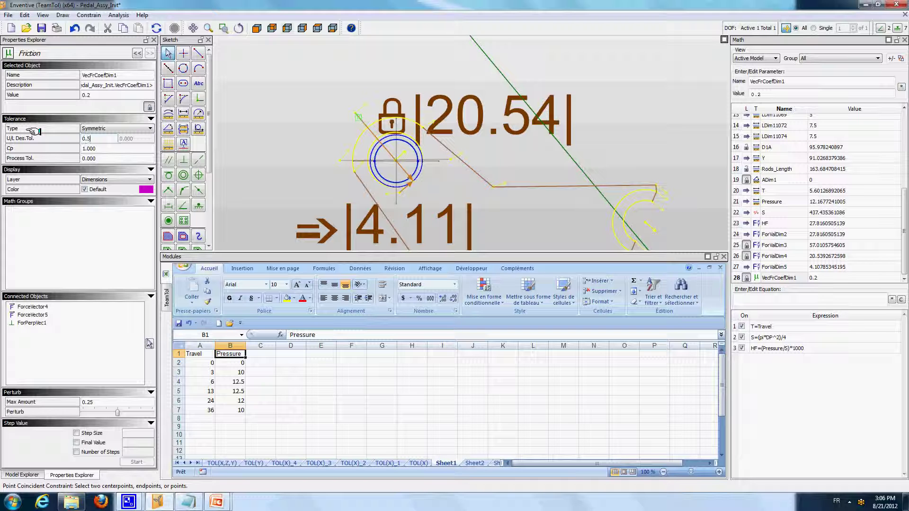
left_click(290, 76)
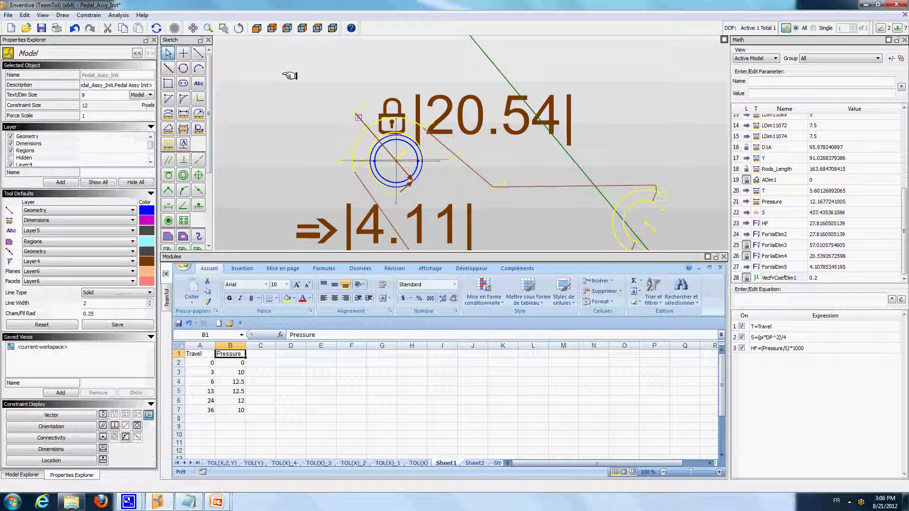
Step: Rename the friction coefficient parameter VecFrCoefDim1 as Friction_Pivot
left_click(771, 278)
left_click(780, 278)
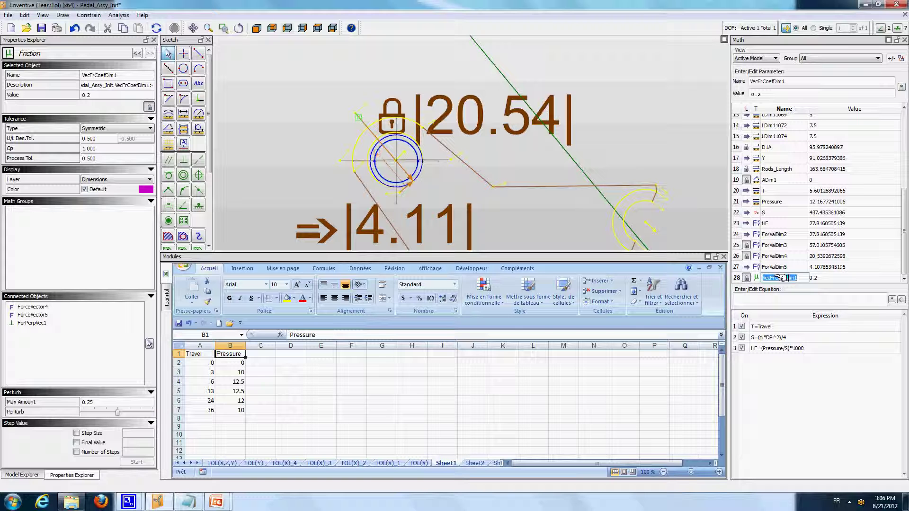
type("Friction")
key("Return")
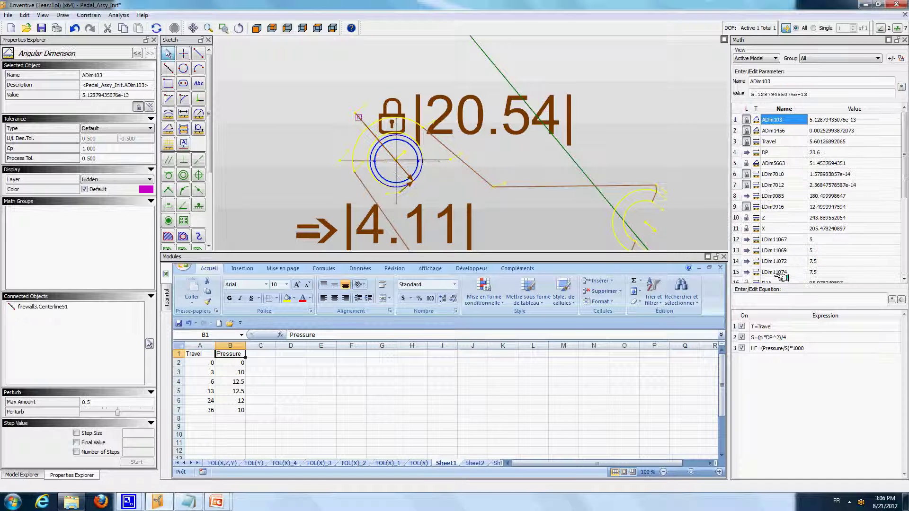
key("Escape")
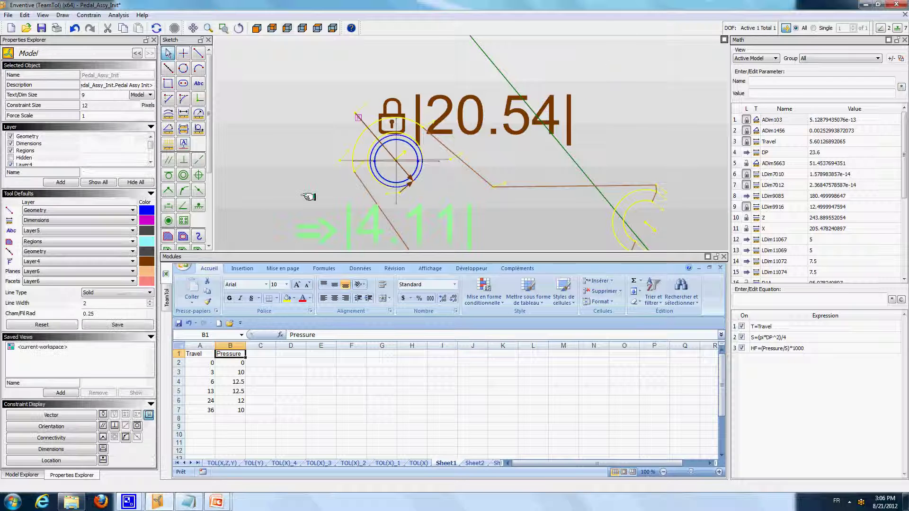
Step: Add an angular dimension between the pivot contact force vector and the ring's horizontal centerline, placing its value above the pivot
left_click(175, 129)
left_click(169, 128)
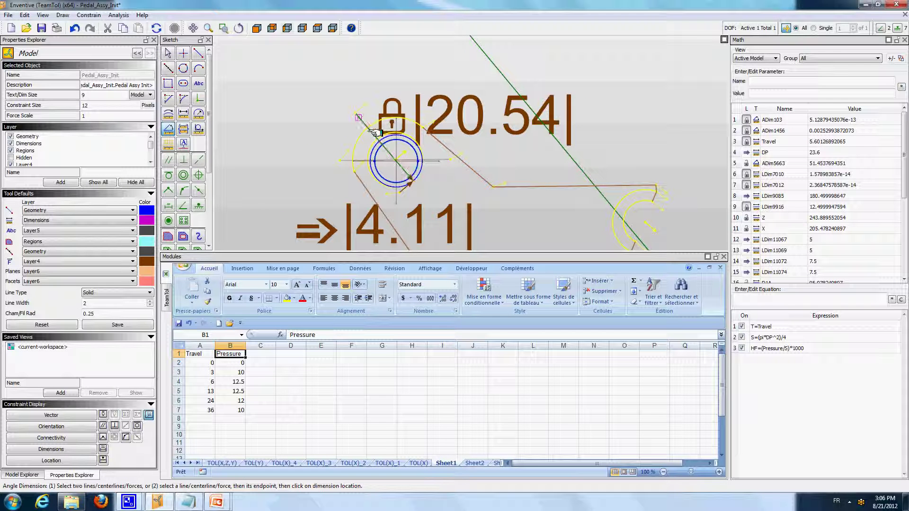
left_click(367, 157)
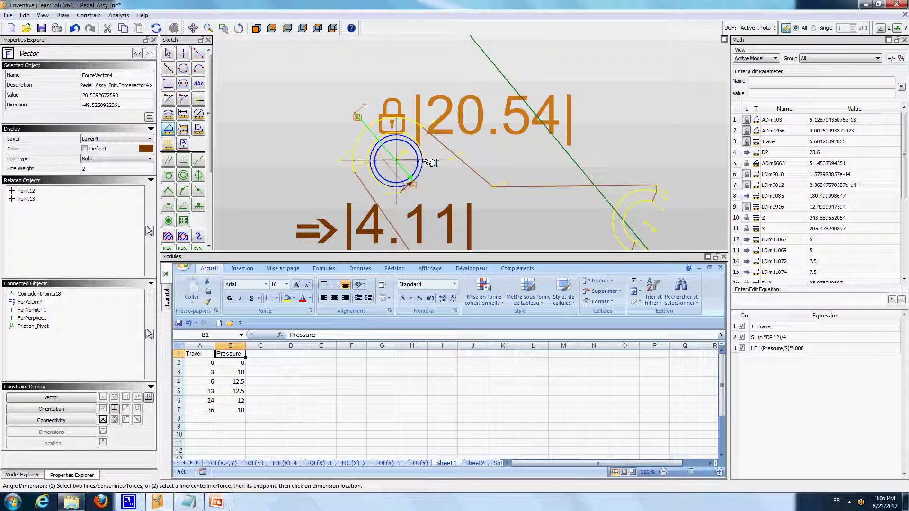
left_click(410, 180)
left_click(395, 164)
left_click(167, 51)
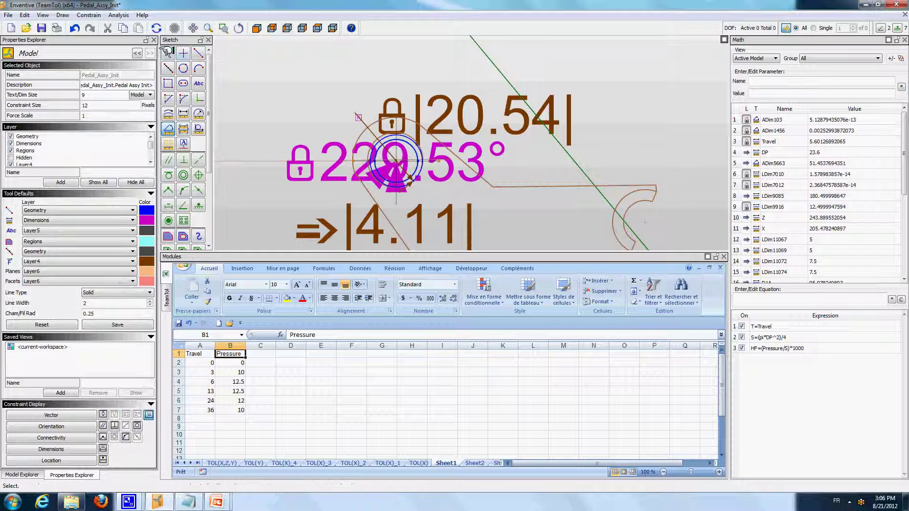
left_click_drag(364, 161, 370, 77)
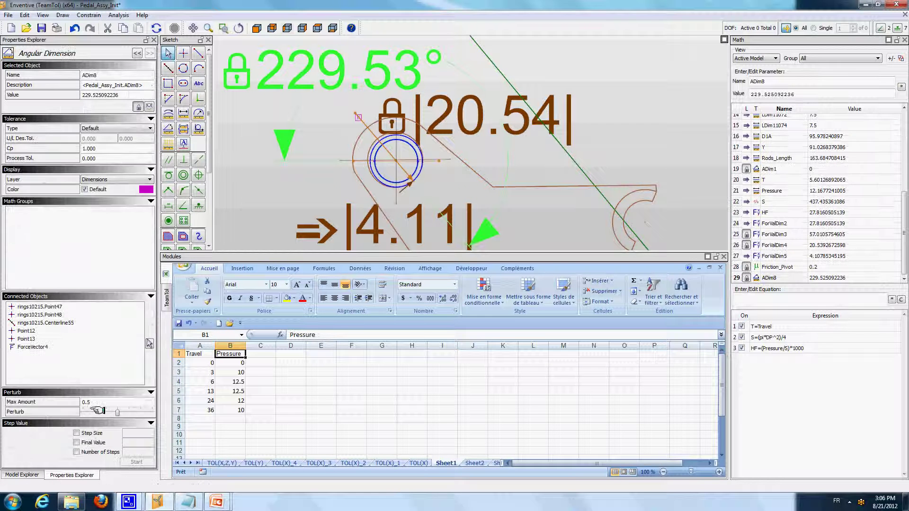
Step: Set the contact force angle's maximum perturb amount to 5 and step the angle up to 309.53°
double_click(86, 402)
left_click(300, 77)
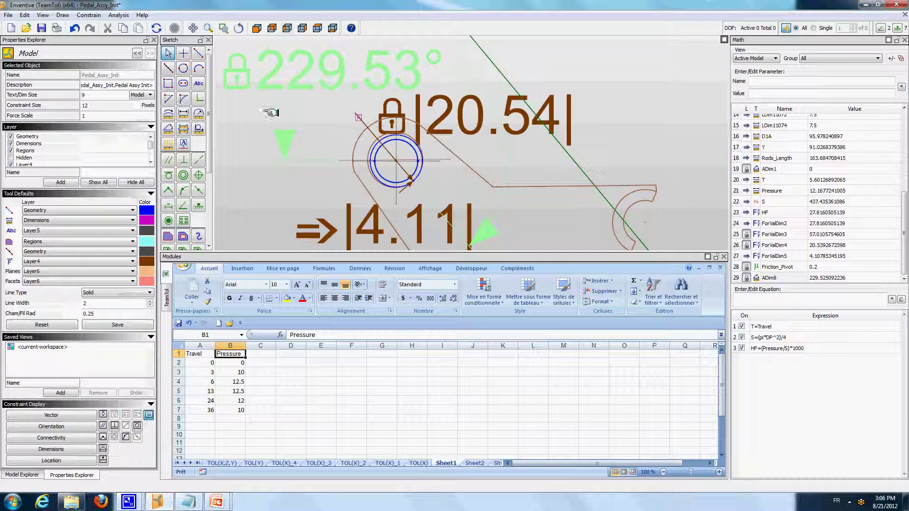
left_click(258, 154)
scroll(256, 157, "up", 6)
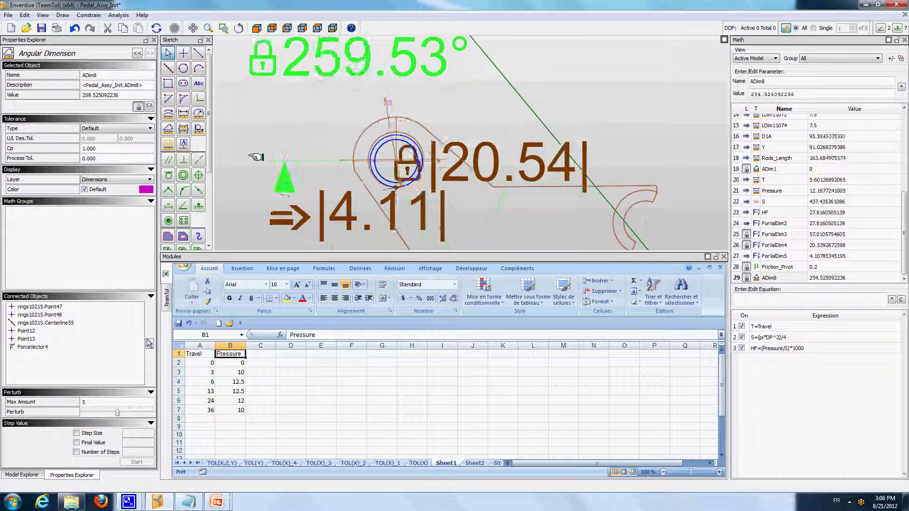
scroll(256, 157, "up", 4)
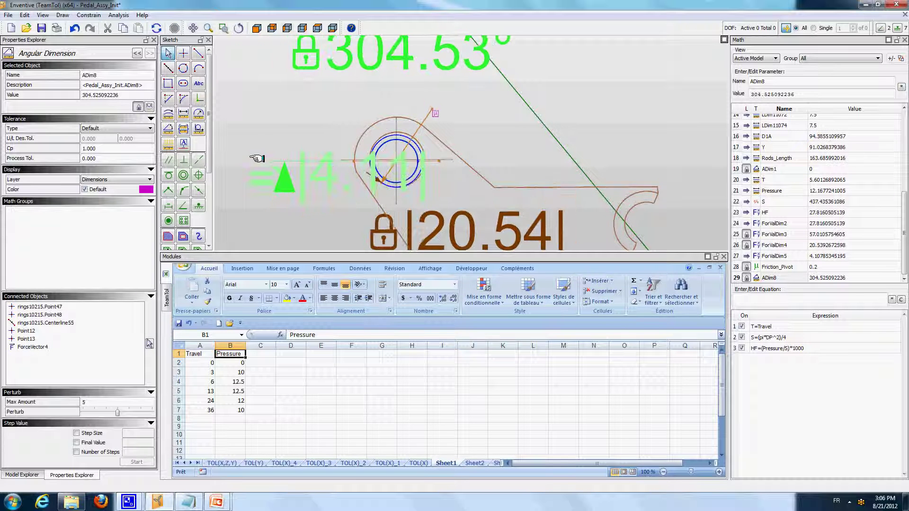
left_click(500, 104)
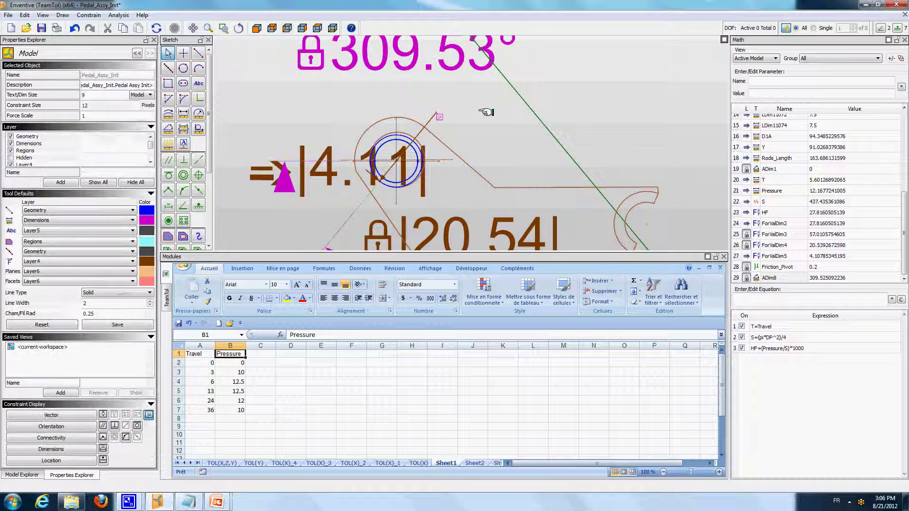
Step: Maximize the model view and unlock the values of the pivot contact force and the foot pad force
scroll(488, 113, "down", 5)
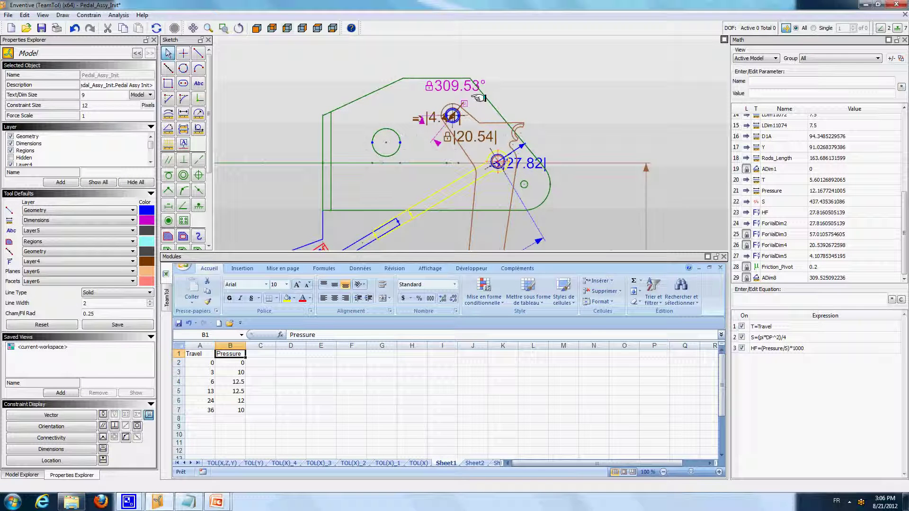
scroll(479, 98, "down", 5)
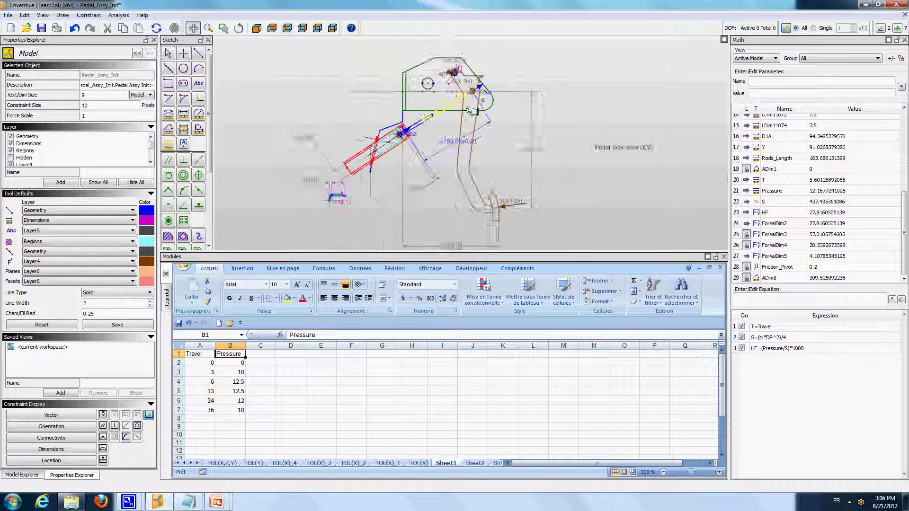
scroll(471, 112, "up", 1)
left_click(723, 40)
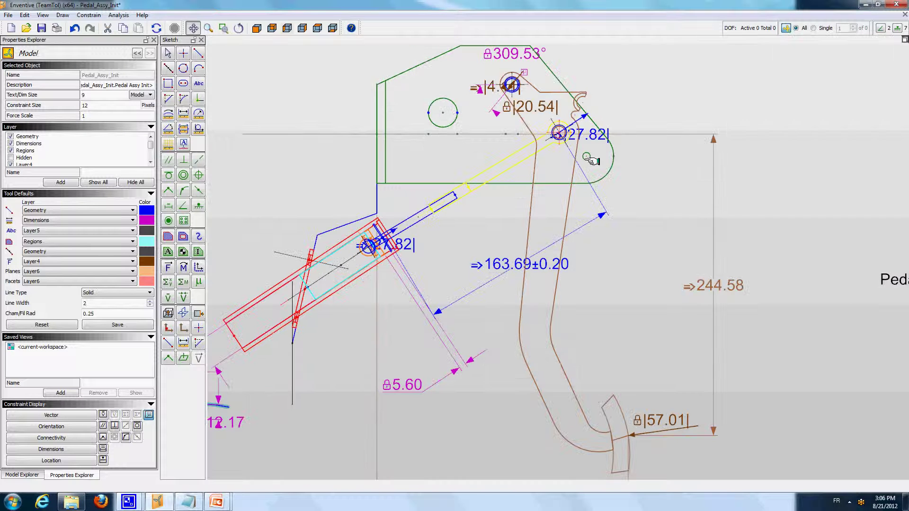
scroll(562, 169, "down", 1)
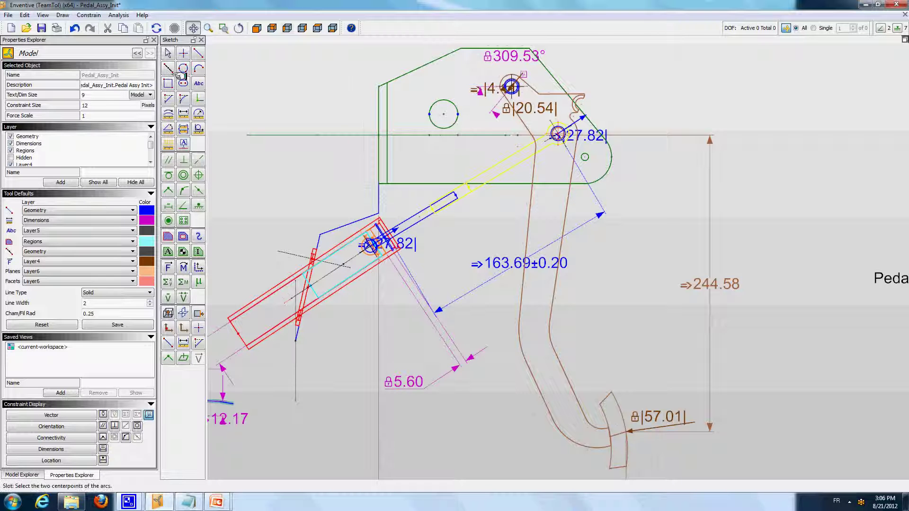
left_click(168, 53)
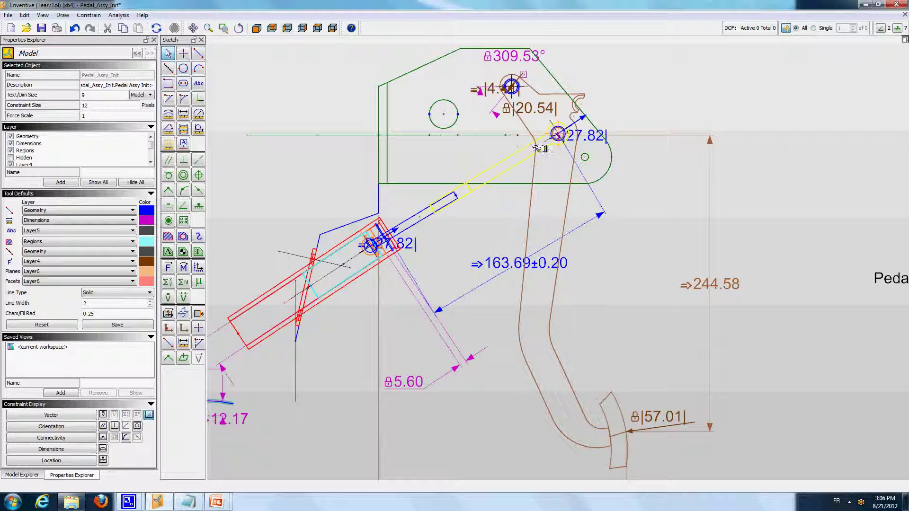
right_click(538, 118)
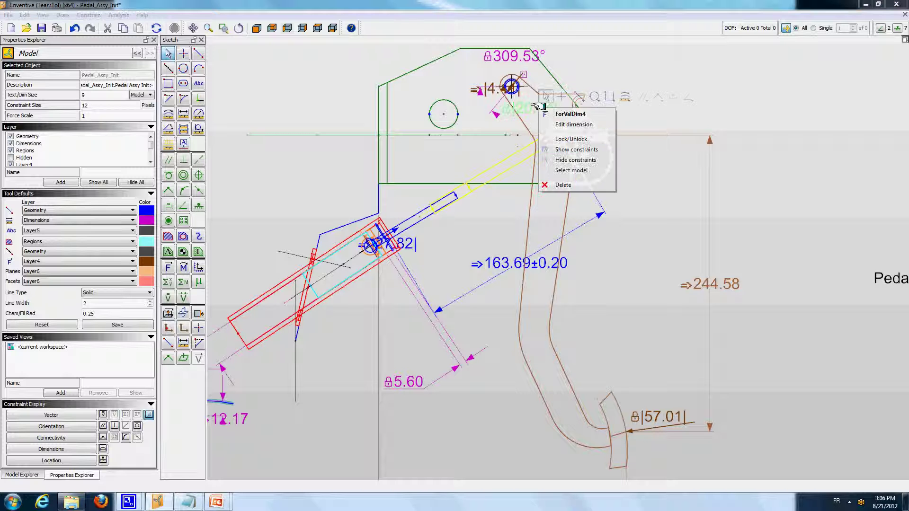
left_click(549, 136)
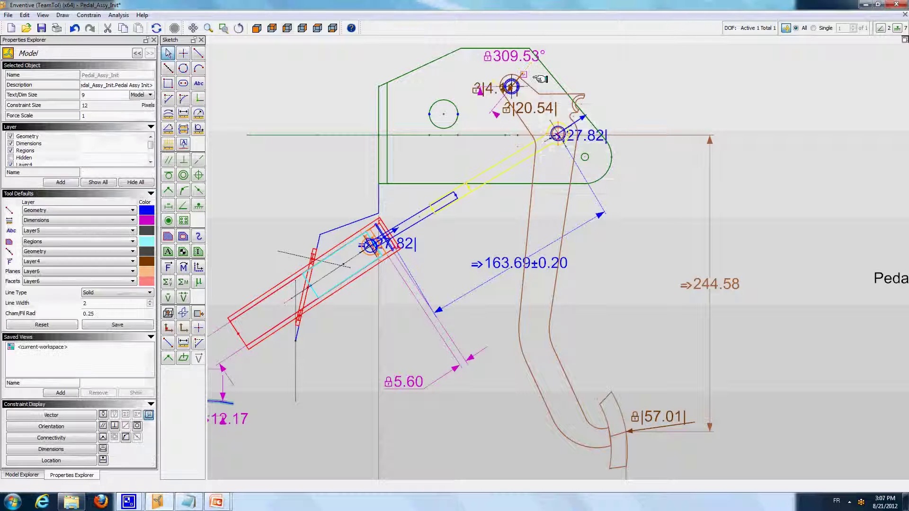
right_click(672, 416)
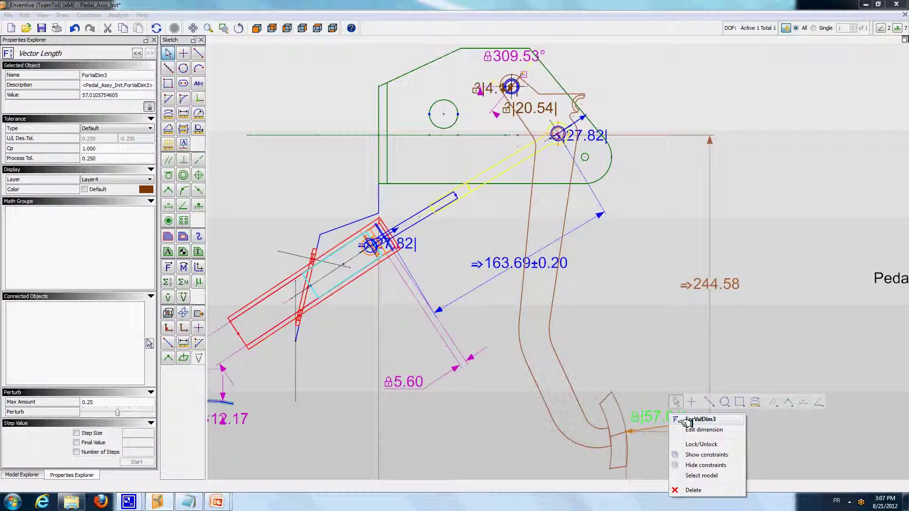
left_click(700, 444)
left_click(770, 194)
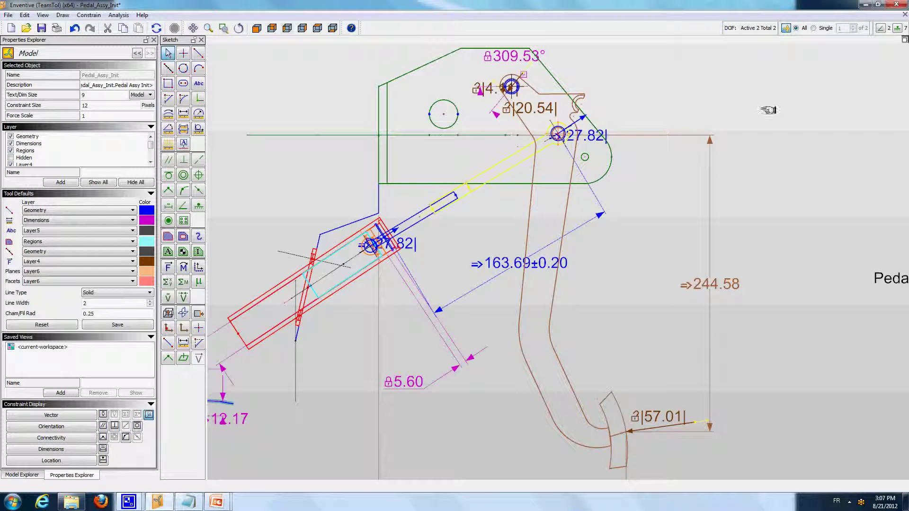
Step: Sum the hydraulic, foot pad, pivot contact and pivot friction forces on the pedal to solve two values
left_click(168, 281)
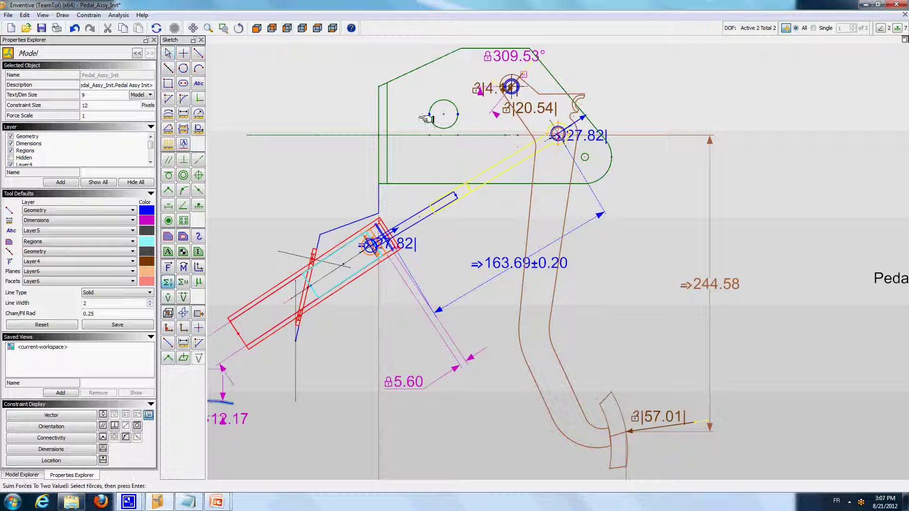
left_click(514, 79)
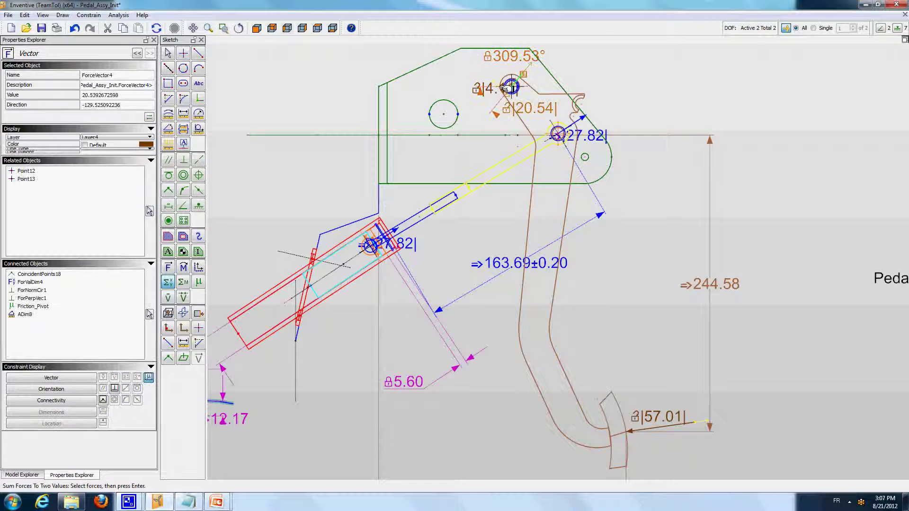
left_click(519, 108)
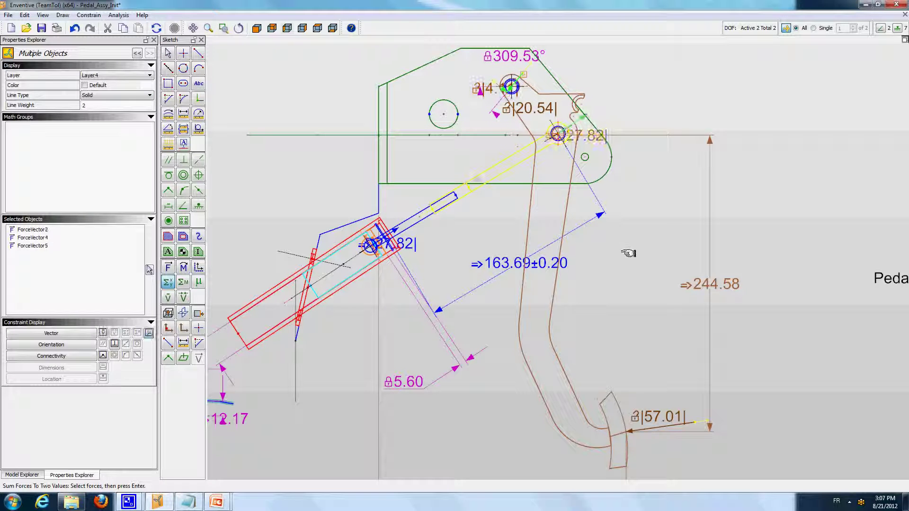
left_click(635, 428)
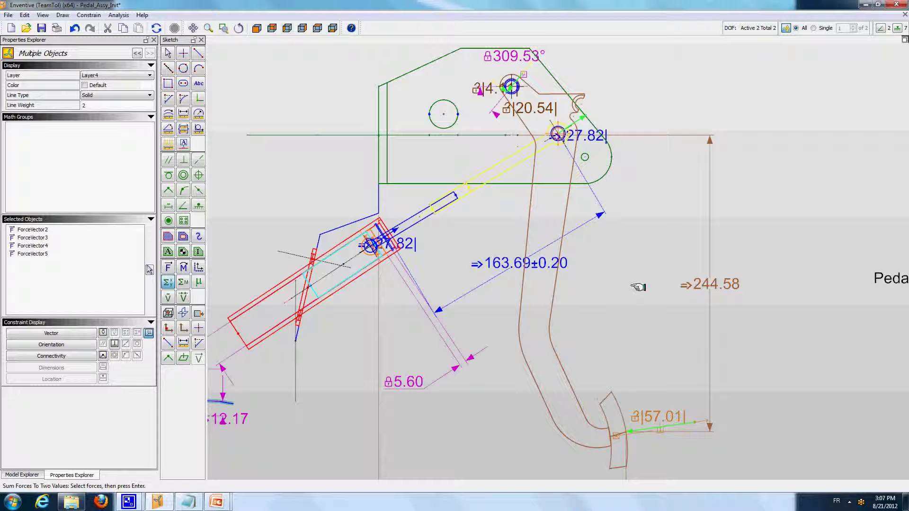
key("Return")
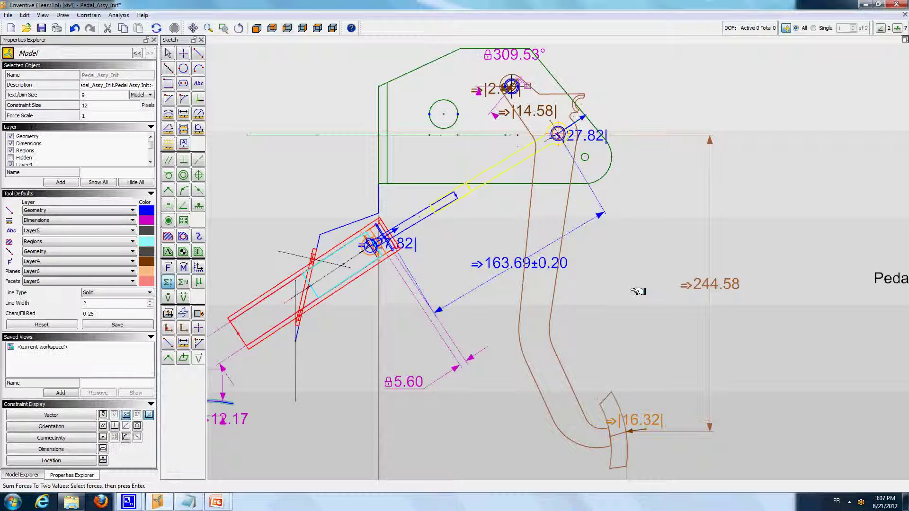
key("Escape")
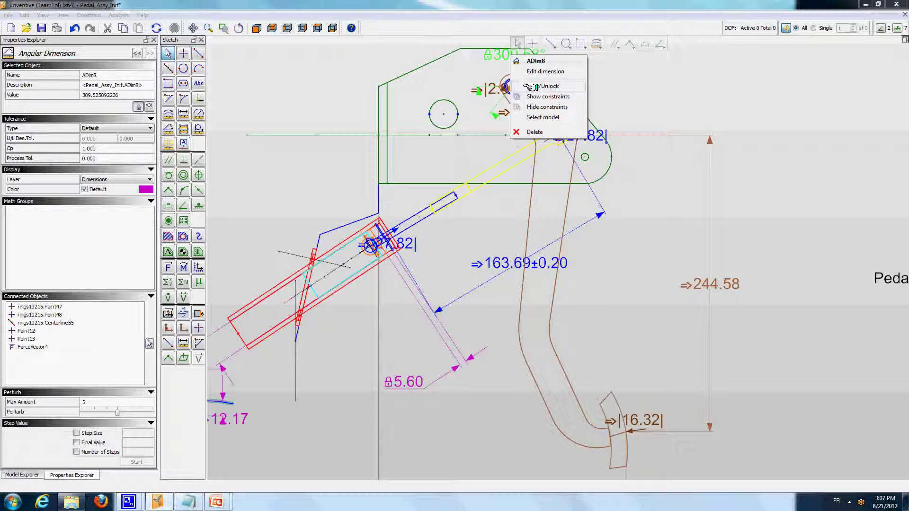
Step: Unlock the contact force angle and constrain the sum of moments of all four pedal forces about the pivot centre
left_click(535, 90)
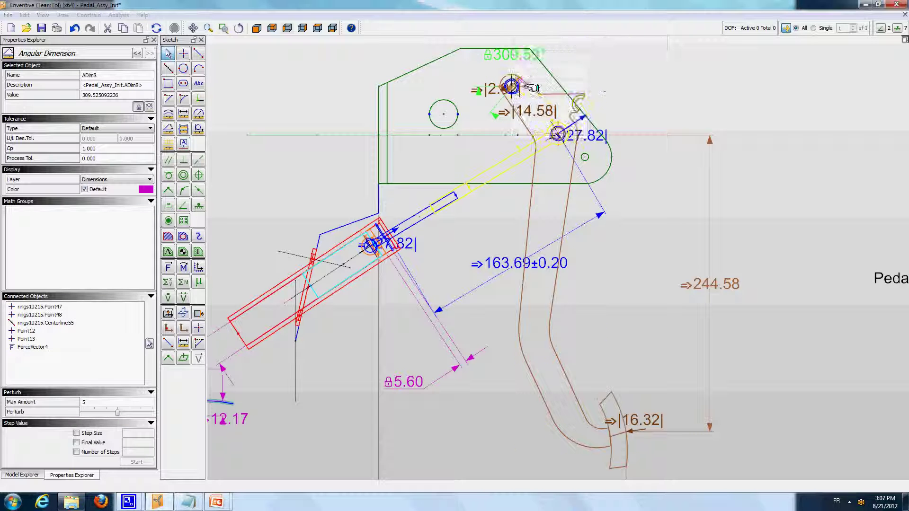
left_click(186, 283)
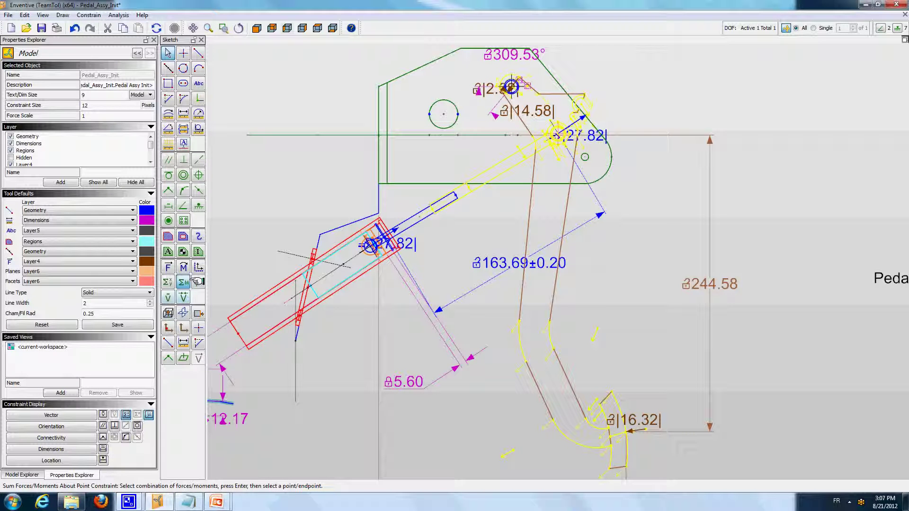
left_click(511, 87)
left_click(513, 90, "ctrl")
left_click(582, 119, "ctrl")
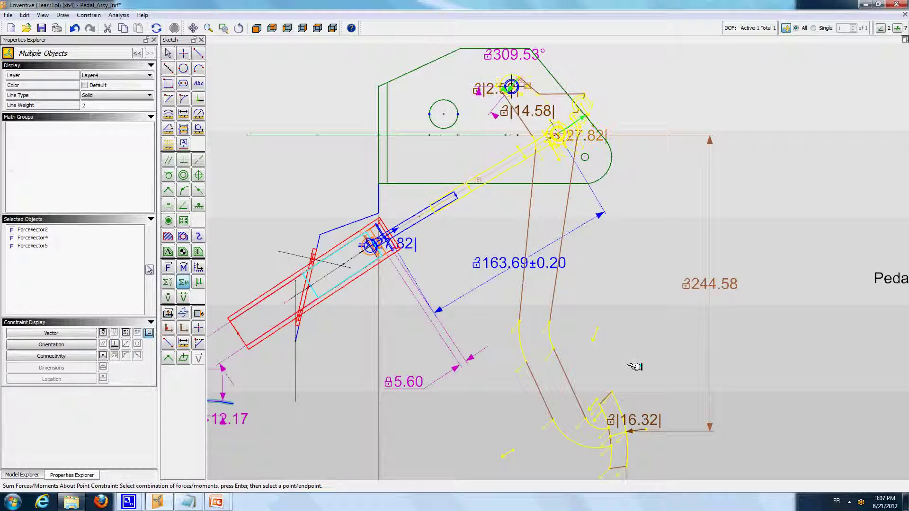
left_click(630, 429, "ctrl")
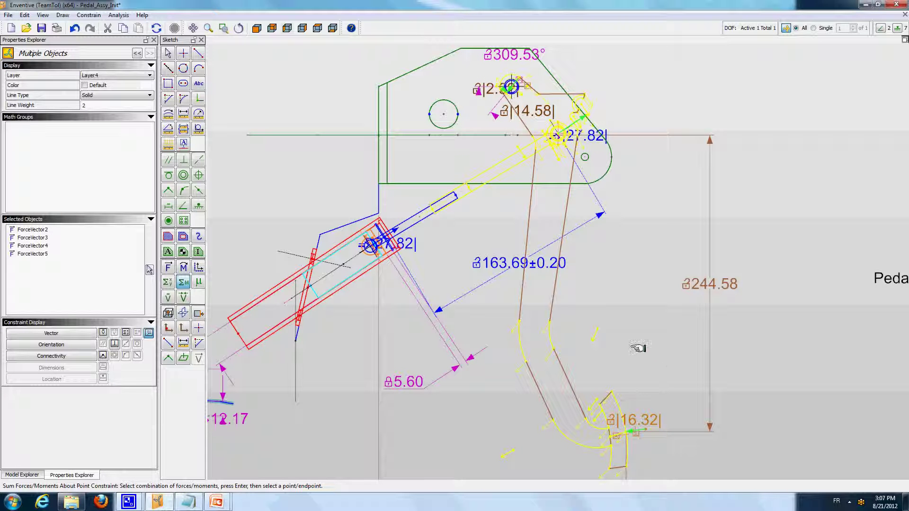
key("Return")
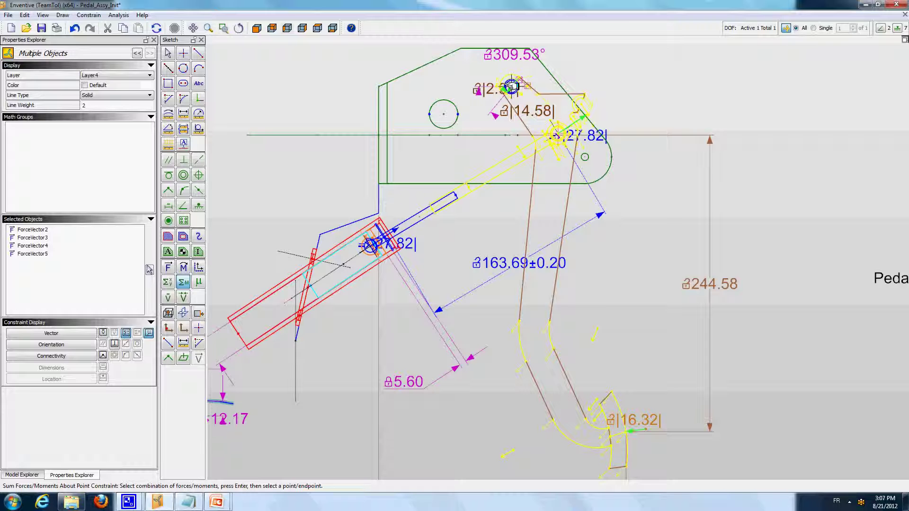
left_click(511, 87)
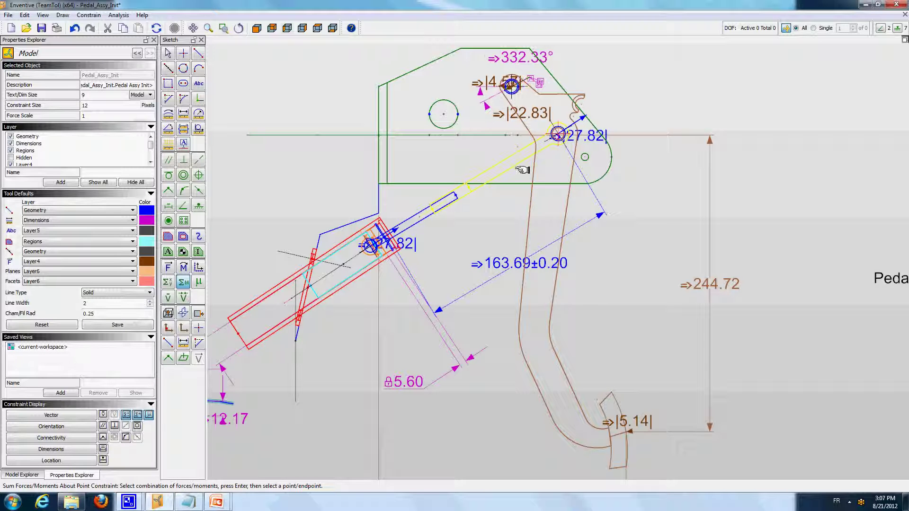
key("Escape")
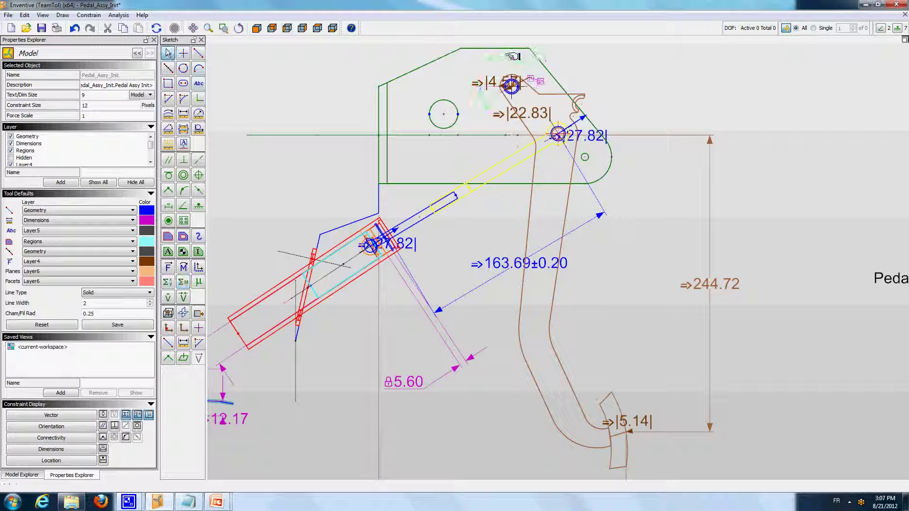
Step: Remove the contact force angle dimension and reposition the friction and contact force values clear of the pivot
left_click(512, 56)
left_click(664, 93)
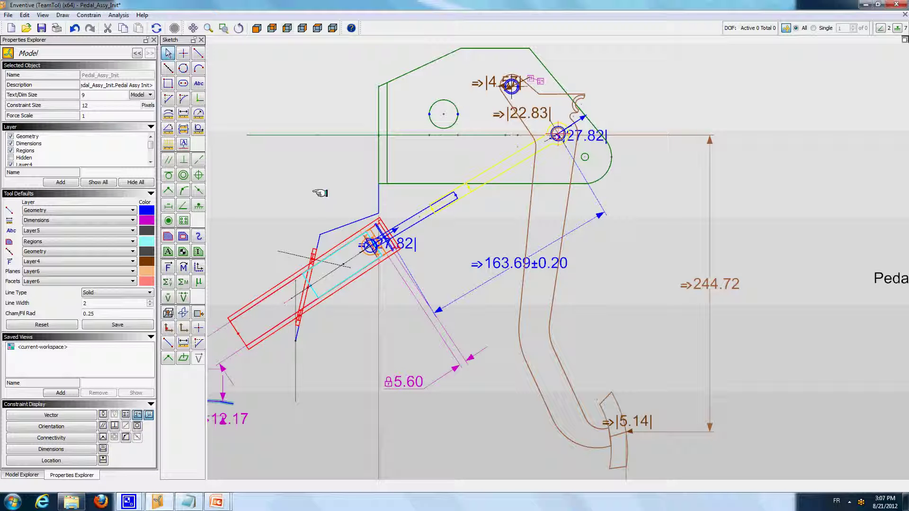
left_click_drag(492, 82, 466, 77)
left_click_drag(523, 113, 538, 63)
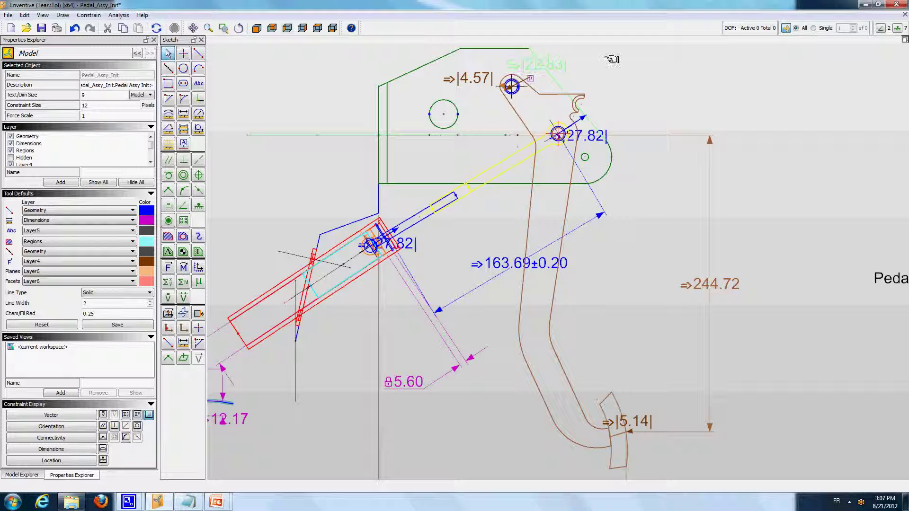
left_click_drag(612, 59, 612, 59)
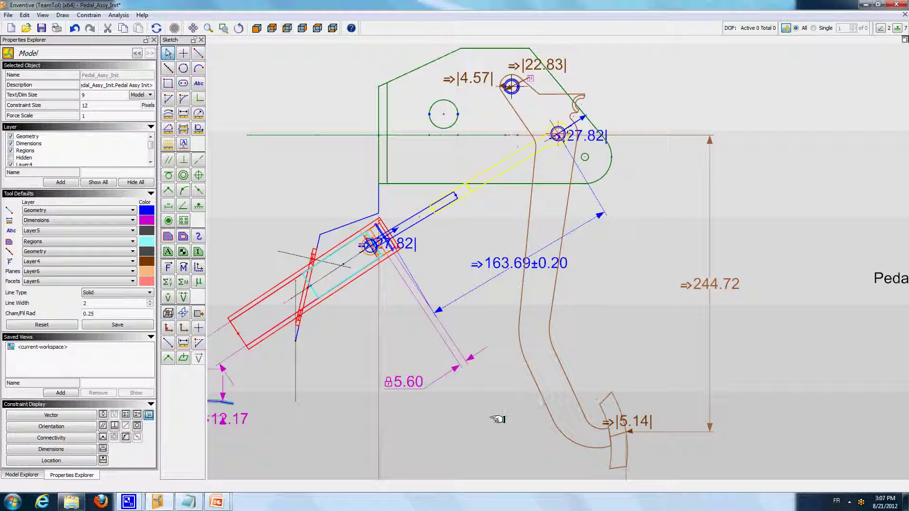
Step: Step the Travel dimension up to about 16.35 in 0.25 increments to exercise the pedal forces
mouse_move(495, 415)
middle_mouse_down()
mouse_move(497, 434)
mouse_move(493, 414)
mouse_move(497, 421)
middle_mouse_up()
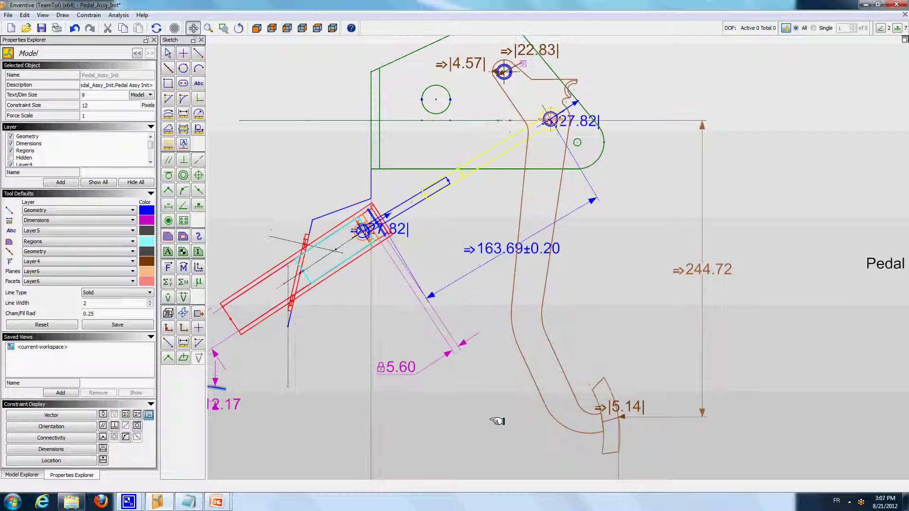
left_click(169, 53)
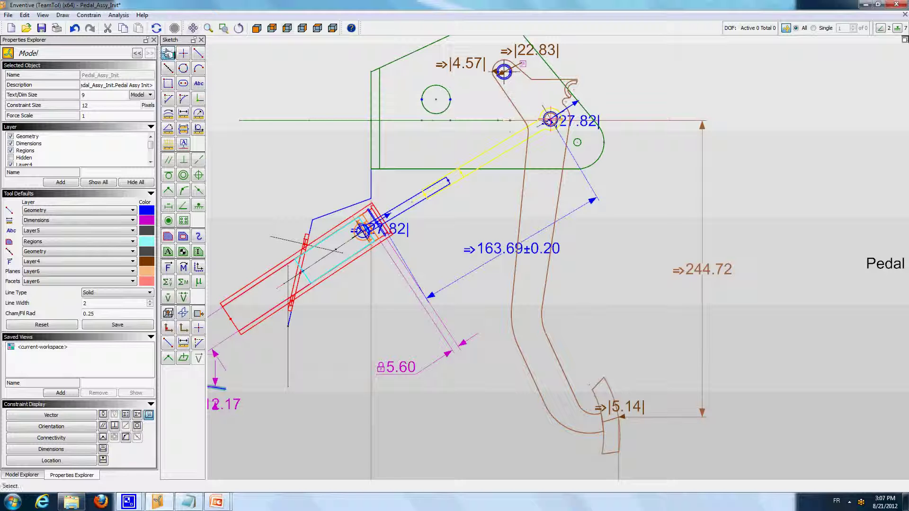
left_click(402, 376)
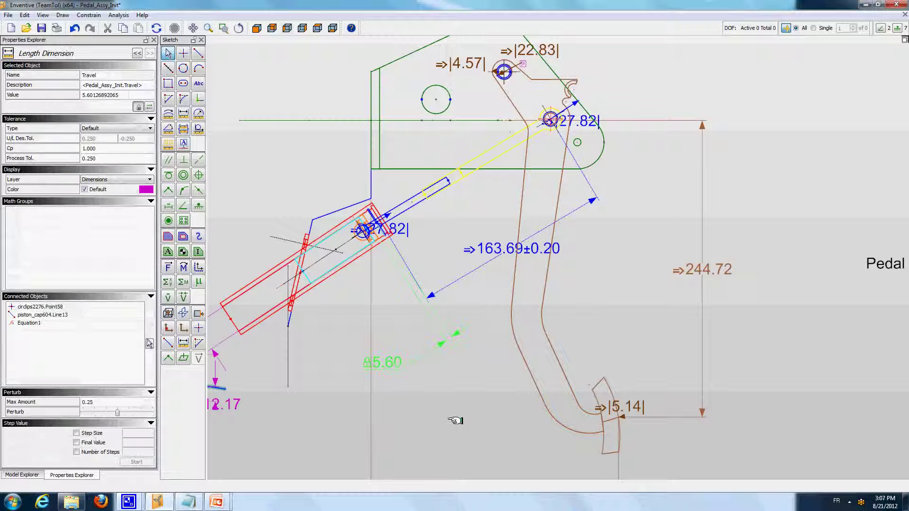
key("Up")
key("Up")
key("Up")
key("Up")
key("Up")
key("Up")
key("Up")
key("Up")
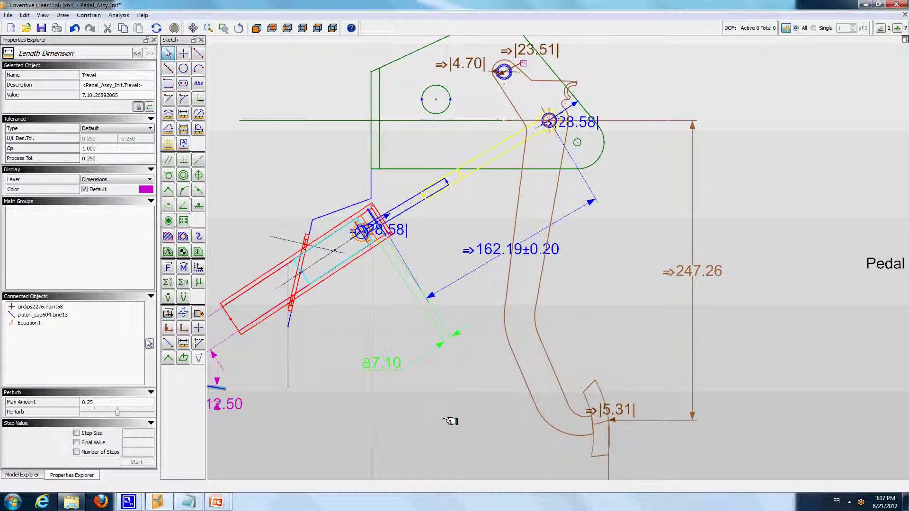
key("Up")
key("Up")
key("Up")
key("Up")
key("Up")
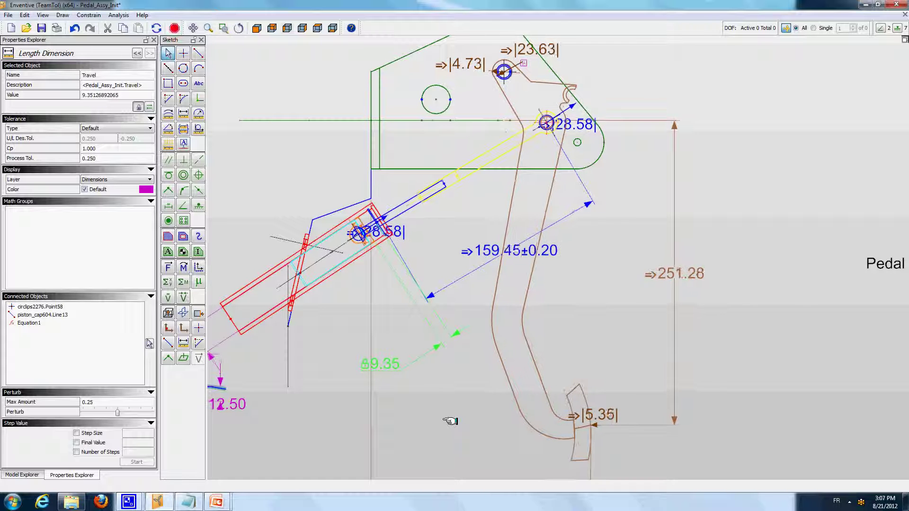
key("Up")
key("Up")
key("Up")
key("Up")
key("Up")
key("Up")
key("Up")
key("Up")
key("Up")
key("Up")
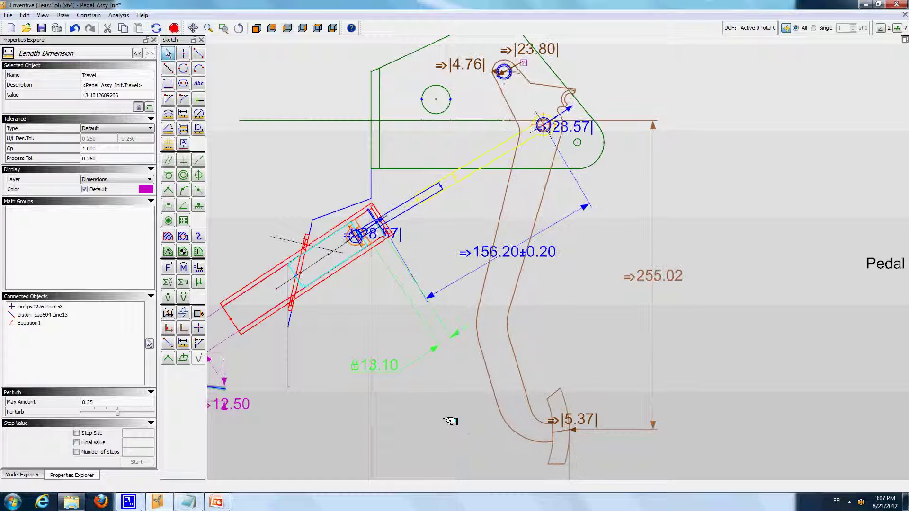
key("Up")
key("Up")
key("Up")
key("Up")
key("Up")
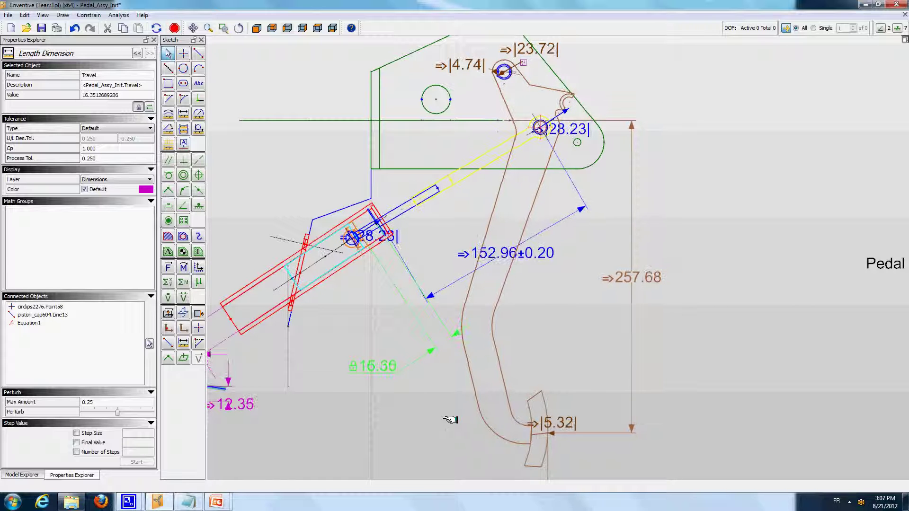
Step: Step the Travel dimension back down to 0.85 in 0.25 increments
key("Down")
key("Down")
key("Down")
key("Down")
key("Down")
key("Down")
key("Down")
key("Down")
key("Down")
key("Down")
key("Down")
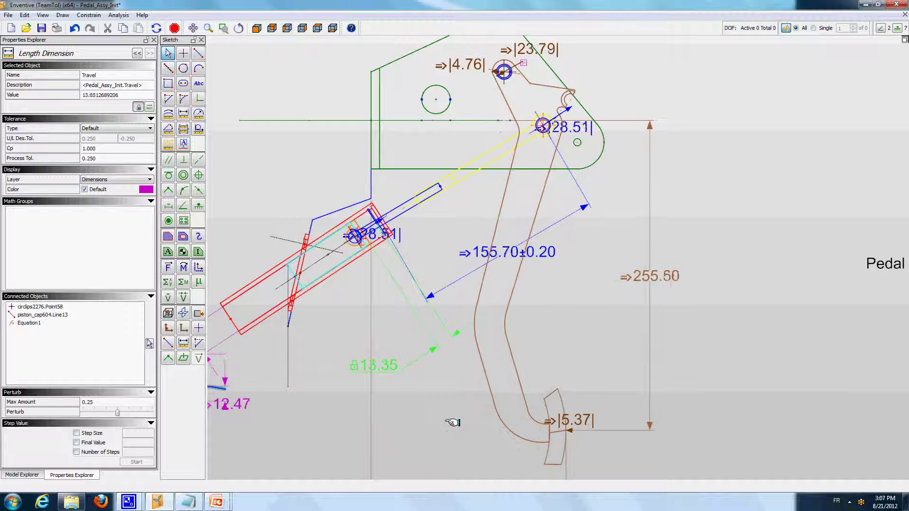
key("Down")
key("Down")
key("Down")
key("Down")
key("Down")
key("Down")
key("Down")
key("Down")
key("Down")
key("Down")
key("Down")
key("Down")
key("Down")
key("Down")
key("Down")
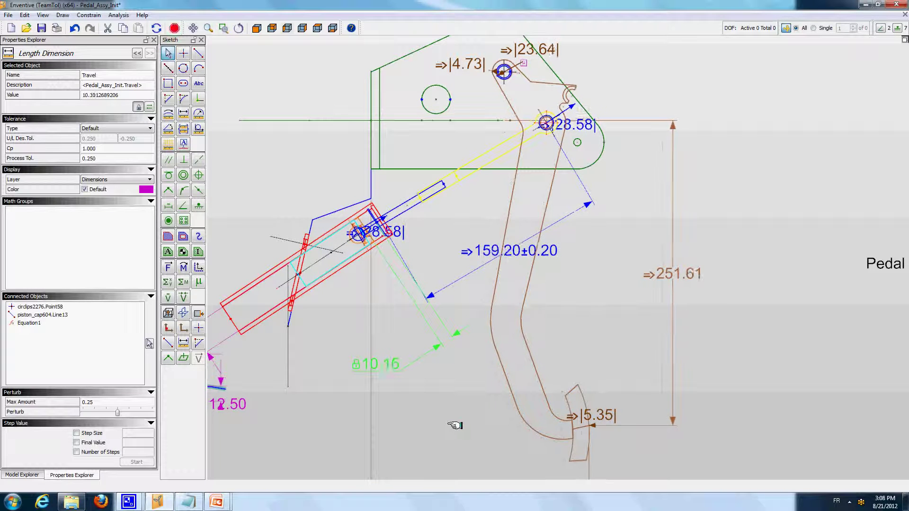
key("Down")
key("Down")
key("Down")
key("Down")
key("Down")
key("Down")
key("Down")
key("Down")
key("Down")
key("Down")
key("Down")
key("Down")
key("Down")
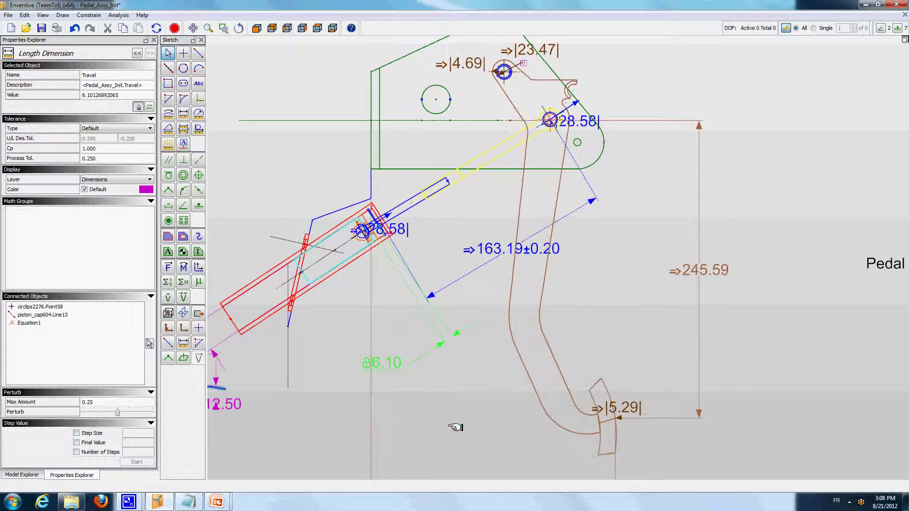
key("Down")
key("Down")
key("Down")
key("Down")
key("Down")
key("Down")
key("Down")
key("Down")
key("Down")
key("Down")
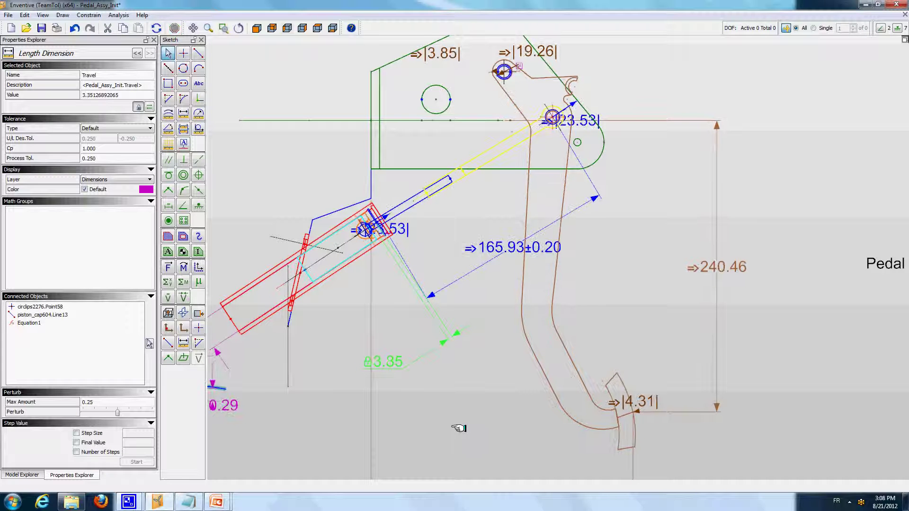
key("Down")
key("Down")
key("Down")
key("Down")
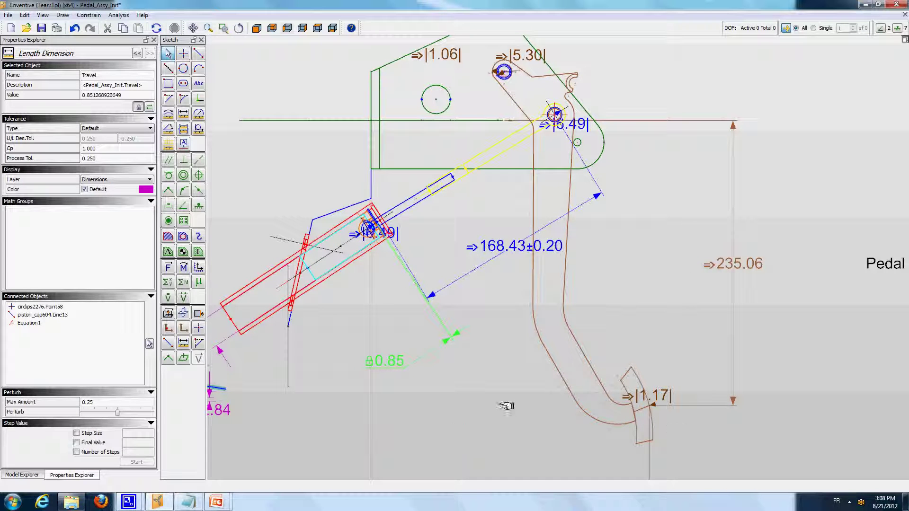
Step: Run a tolerance analysis on the foot pad force value, restore the multi-pane layout and enlarge the results worksheet
left_click(669, 400)
left_click(665, 396)
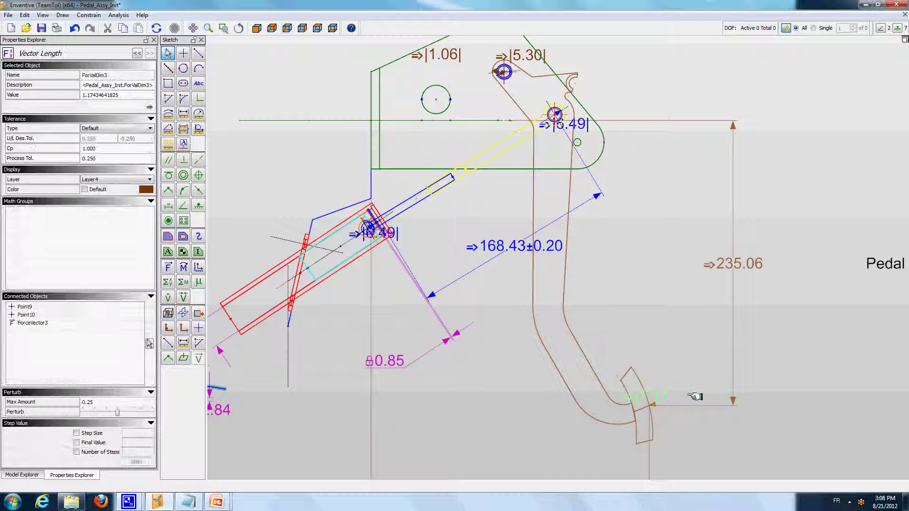
right_click(683, 370)
left_click(720, 433)
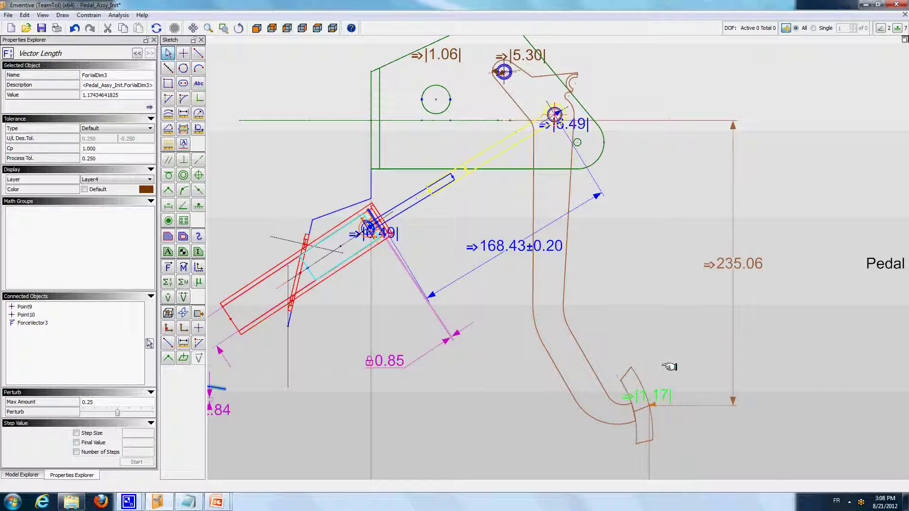
left_click(632, 274)
left_click(902, 39)
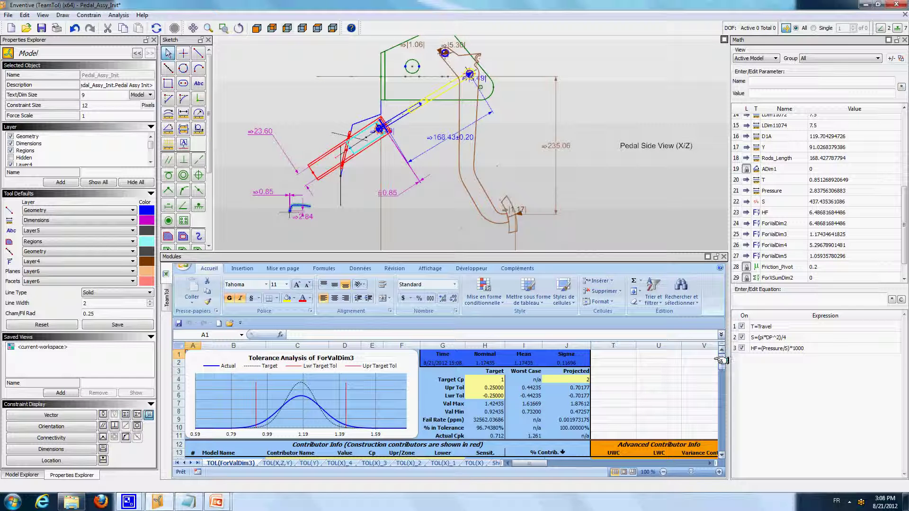
left_click_drag(650, 250, 648, 207)
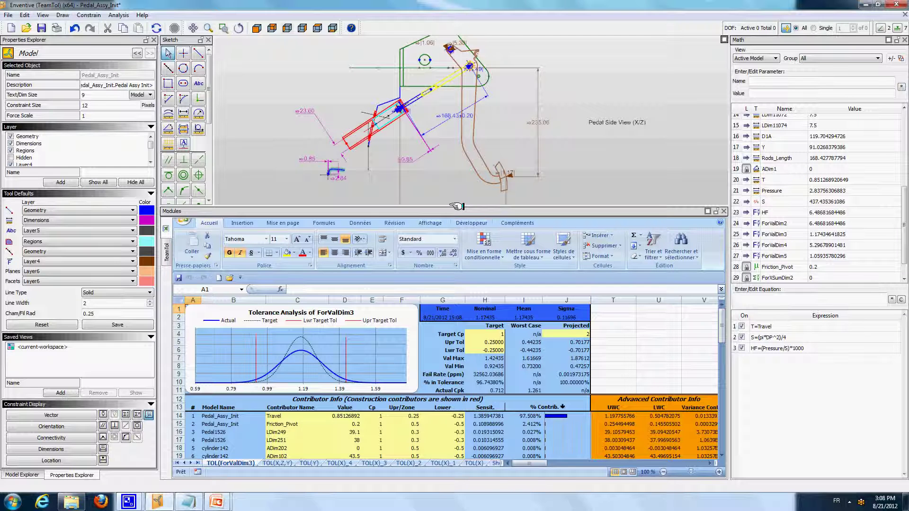
Step: Insert a new blank worksheet in the linked workbook and resize the drawing and spreadsheet areas so both are usable
left_click_drag(457, 206, 450, 350)
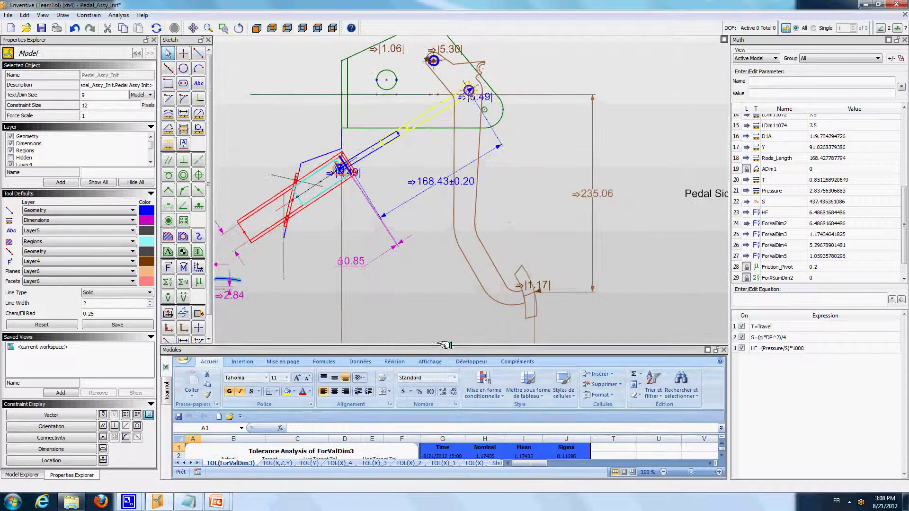
left_click(218, 416)
right_click(244, 463)
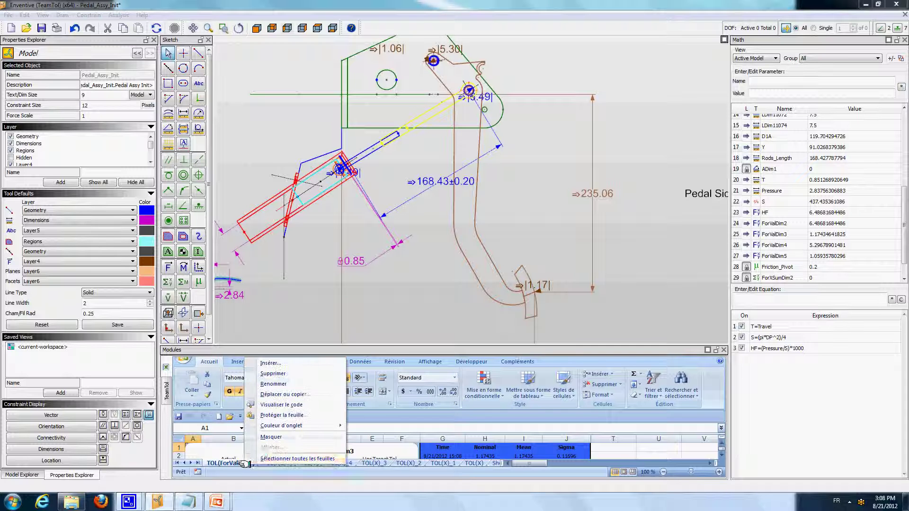
left_click(271, 363)
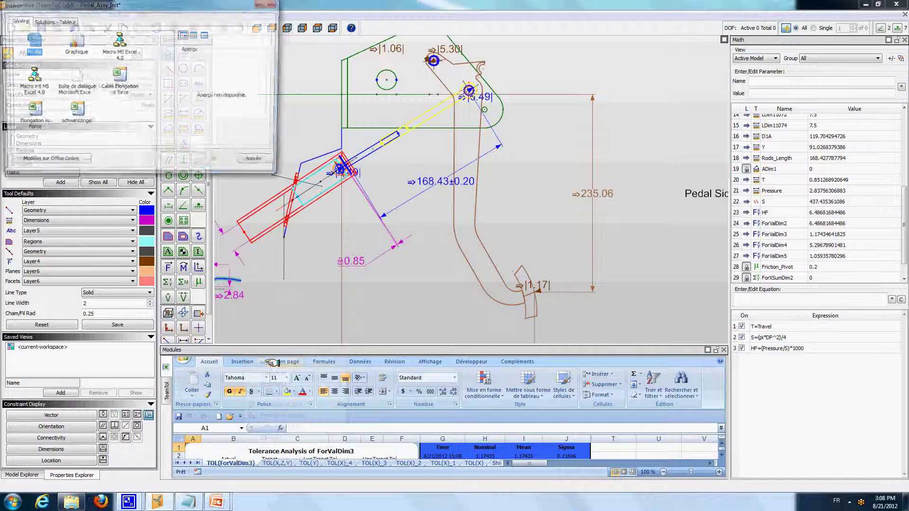
left_click(223, 161)
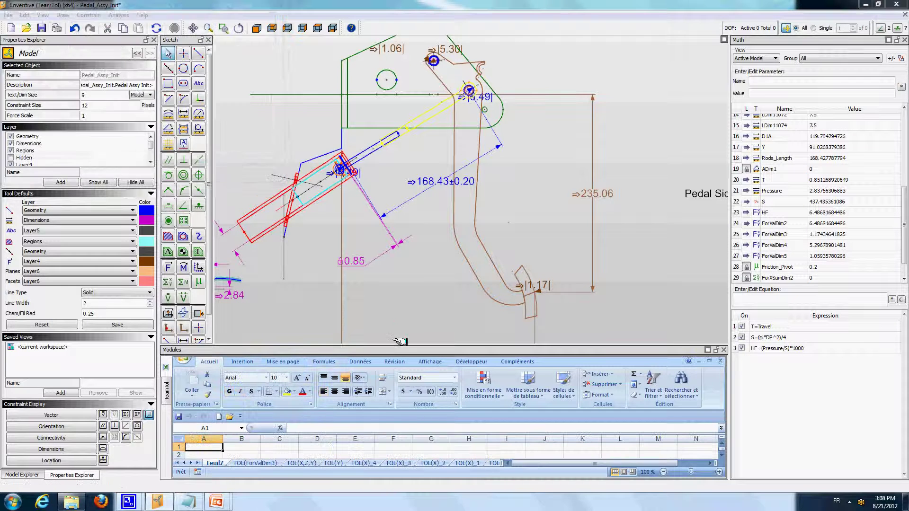
left_click_drag(401, 345, 398, 302)
scroll(431, 228, "up", 1)
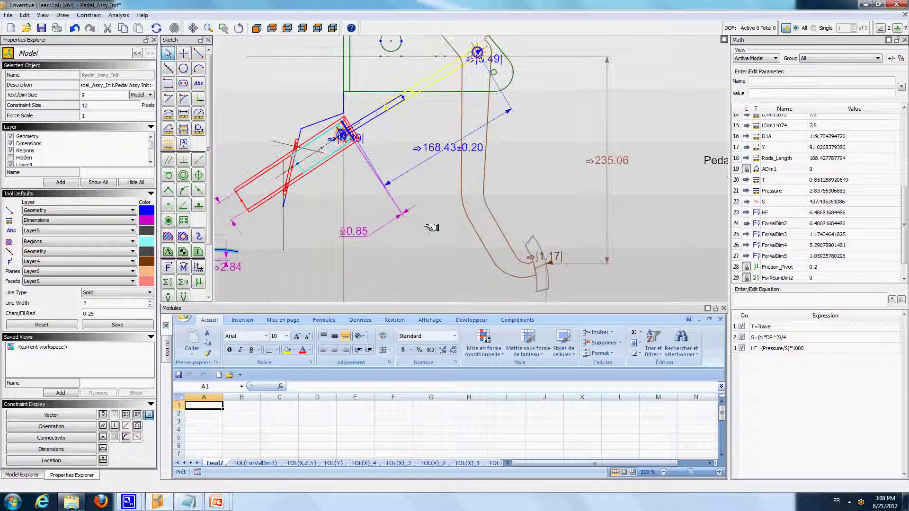
Step: Set the Travel dimension to 0.1
left_click(352, 237)
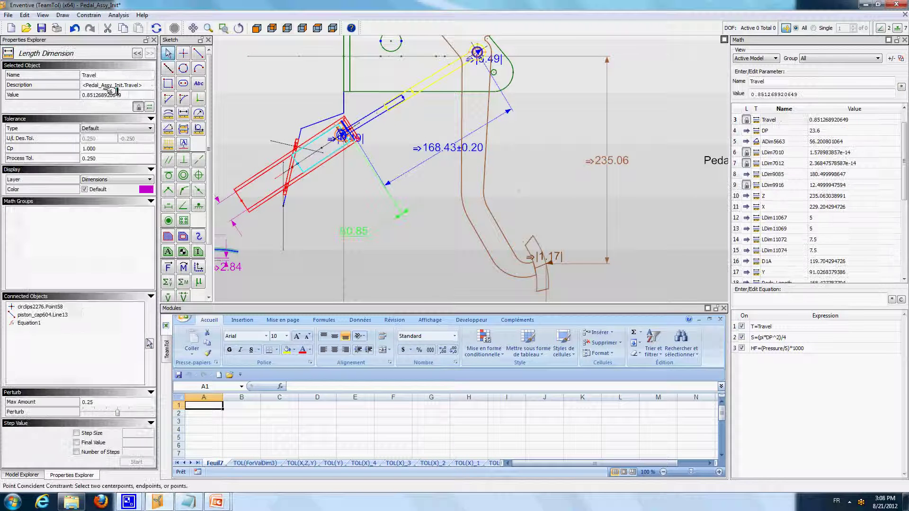
left_click_drag(124, 95, 39, 100)
type("1")
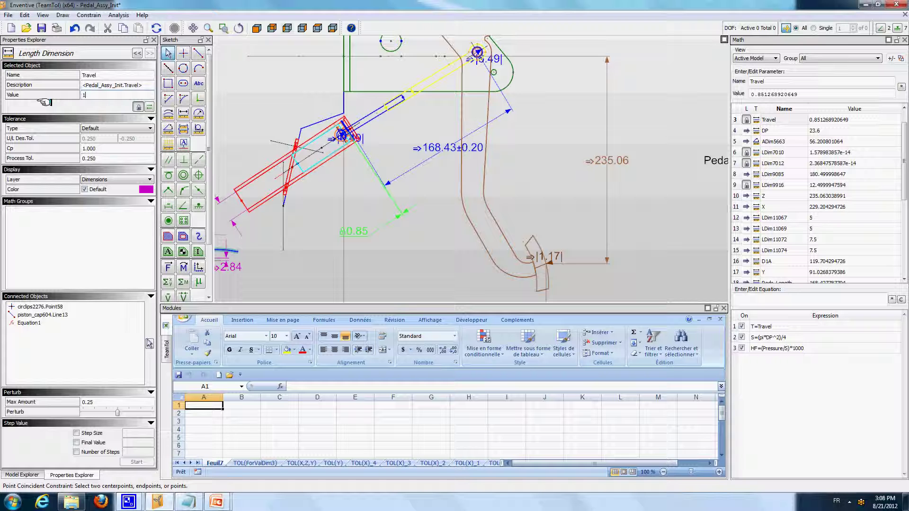
key("Return")
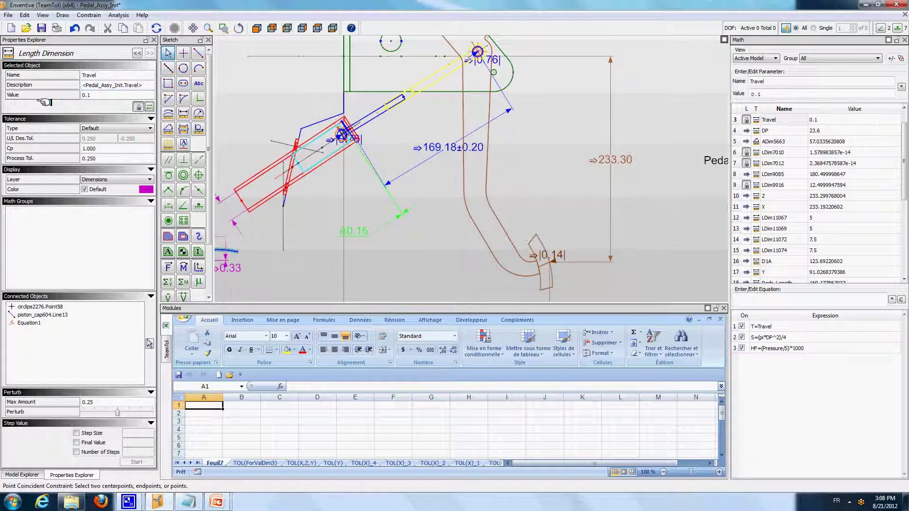
left_click(560, 233)
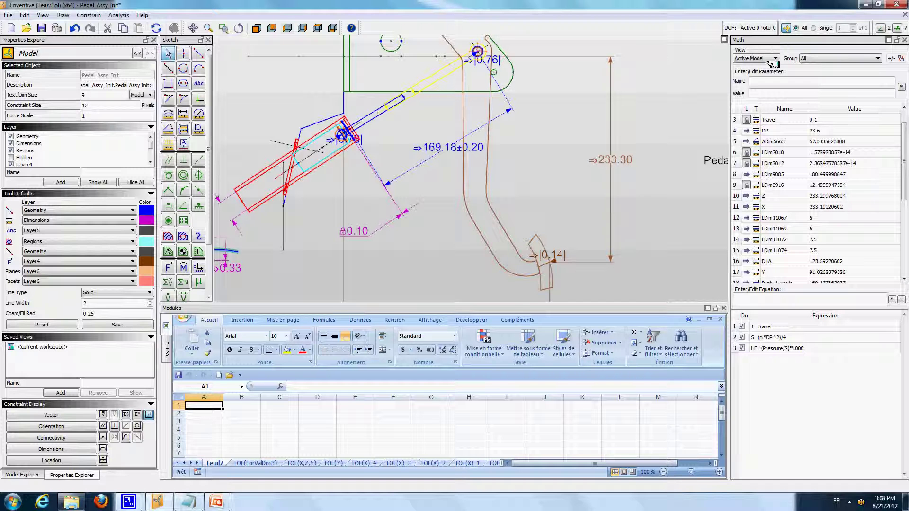
Step: Create a new math group named curve
left_click(846, 57)
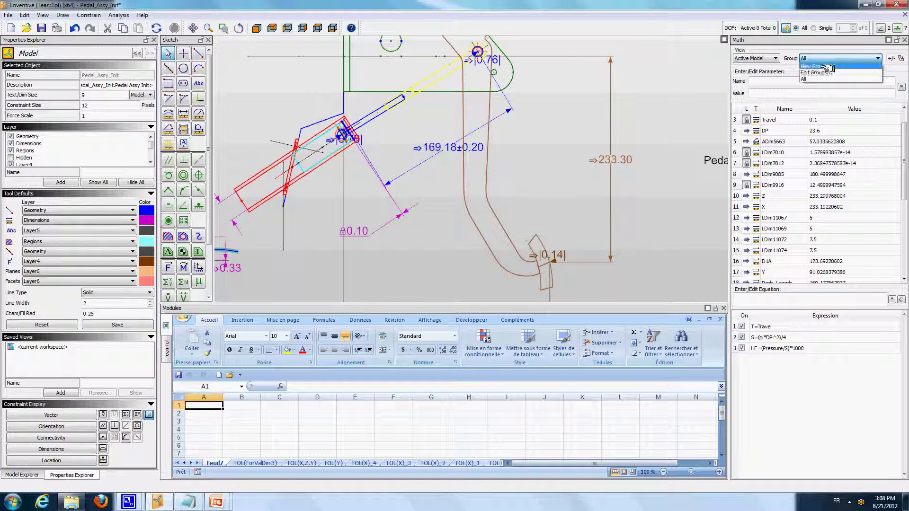
left_click(829, 77)
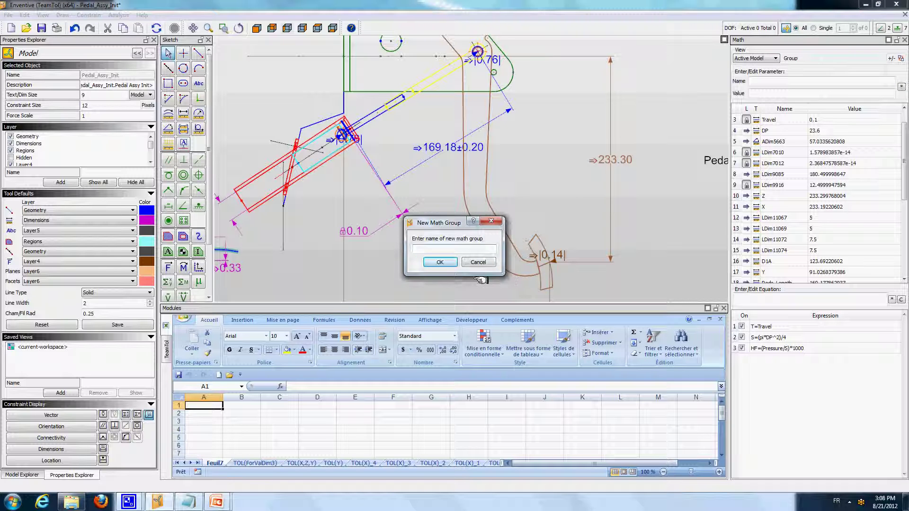
type("curve")
key("Return")
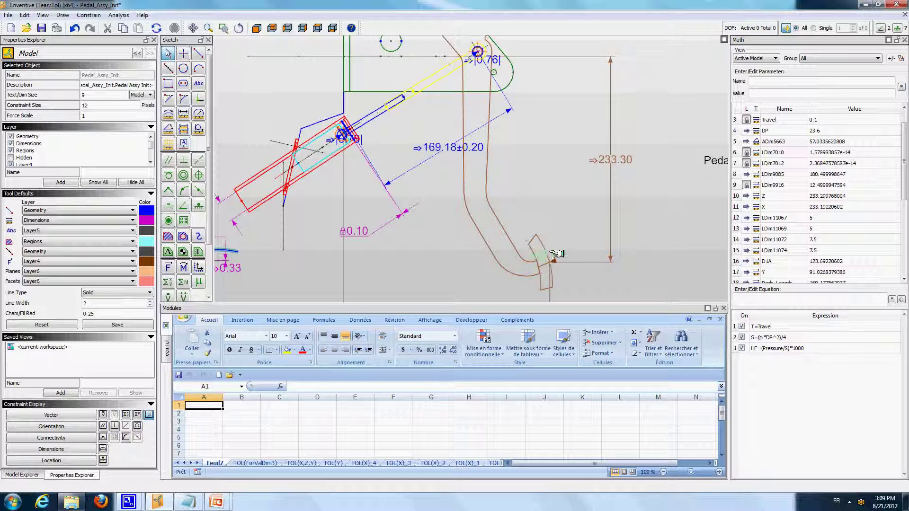
Step: Add the foot pad force value and the Travel dimension to the curve math group
left_click(556, 263)
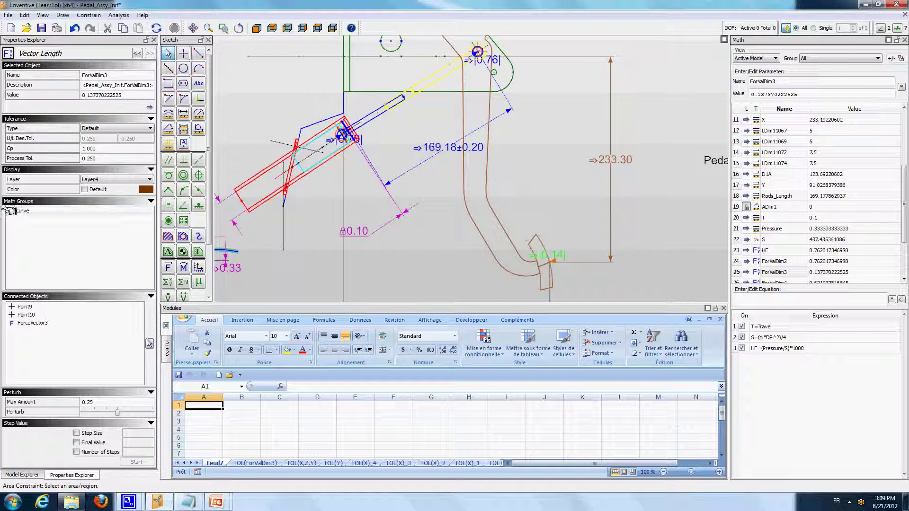
left_click(361, 230)
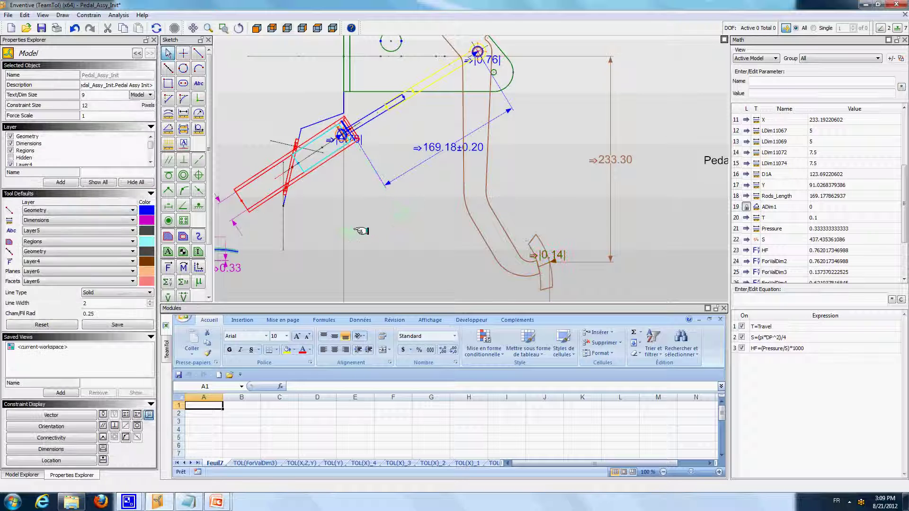
left_click(355, 231)
left_click(10, 211)
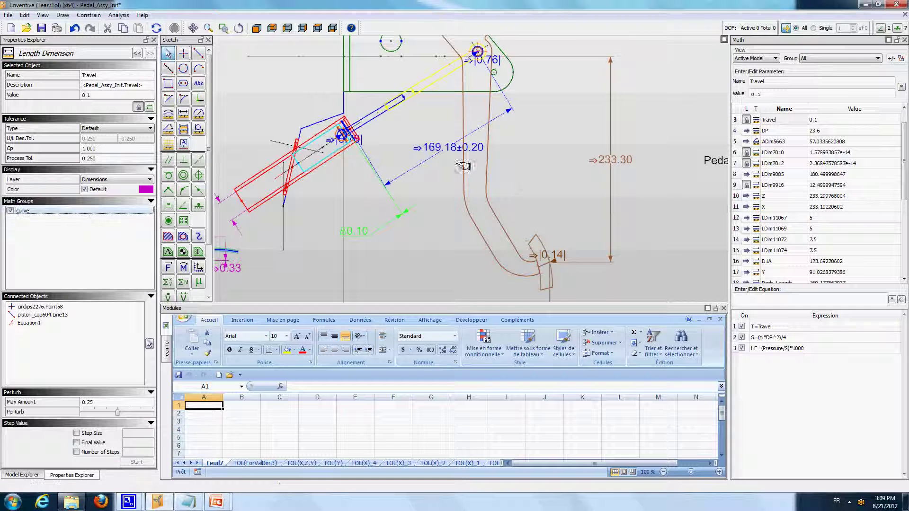
left_click(559, 146)
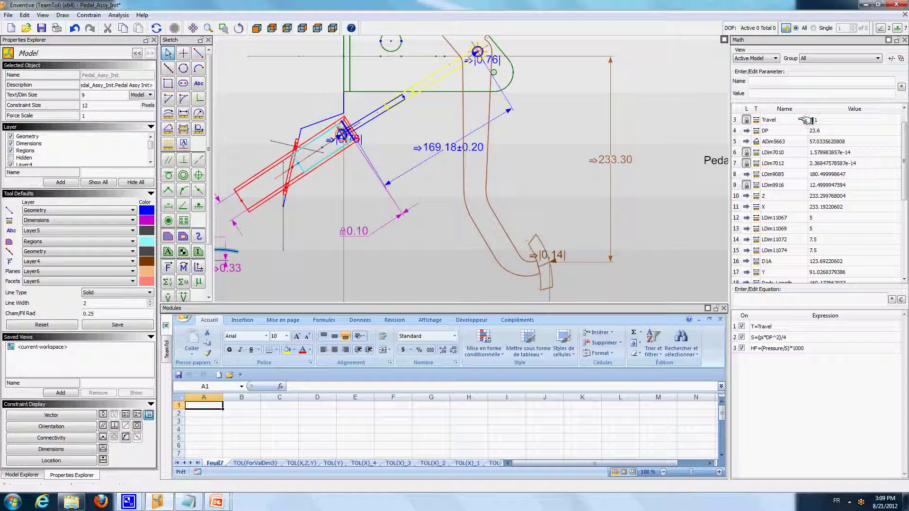
Step: Show only the curve group's parameters and rename the foot pad force value to FPedal
left_click(845, 59)
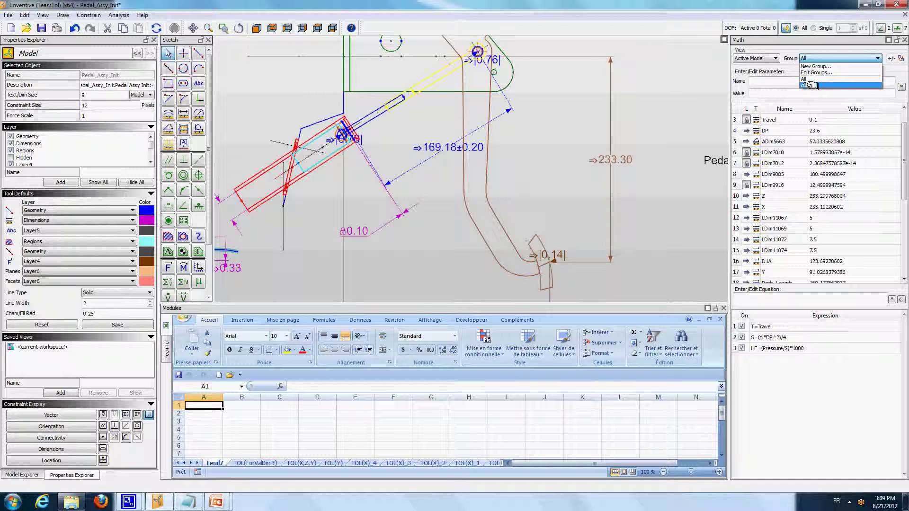
left_click(811, 85)
left_click(777, 131)
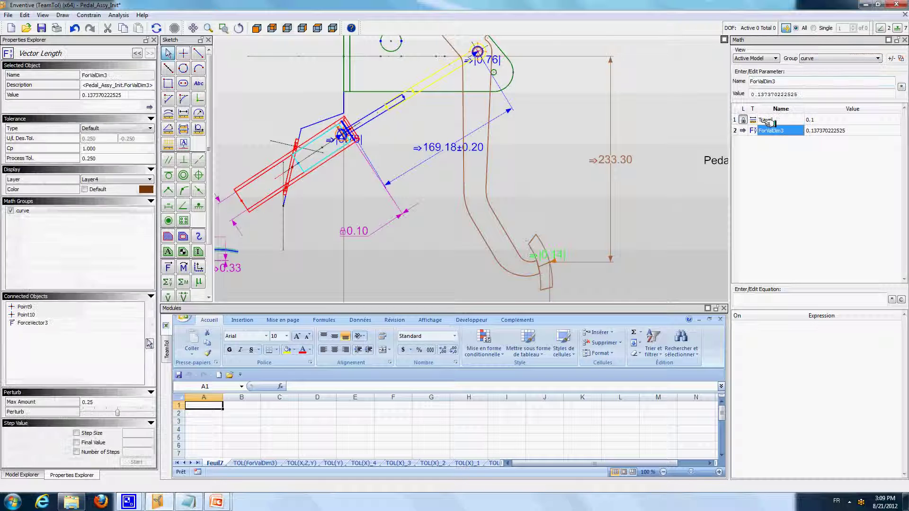
left_click(768, 120)
left_click(787, 131)
left_click(792, 133)
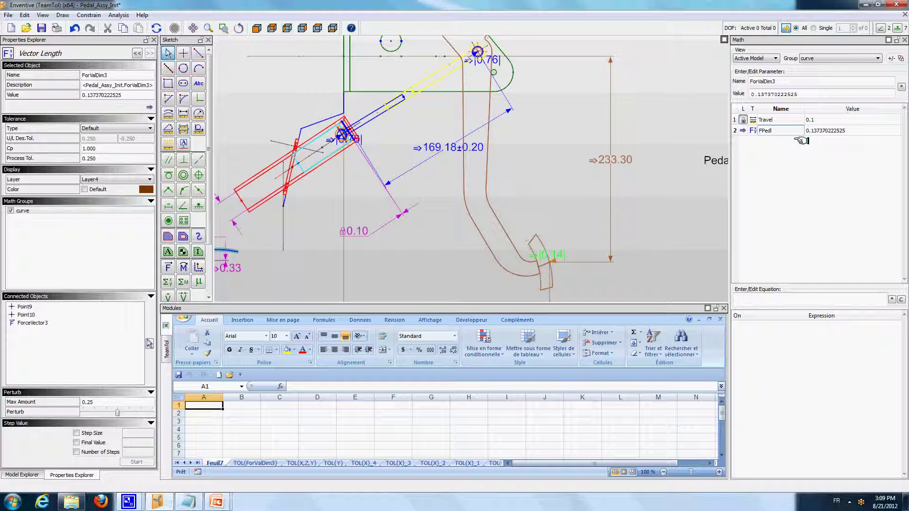
key("Return")
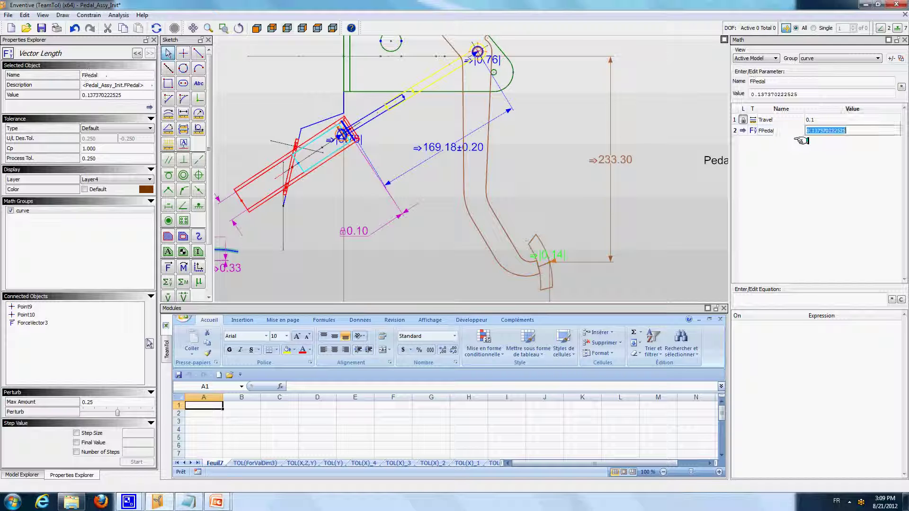
left_click(651, 126)
Step: Start a Tolerance-In-Motion study recording the curve group to a new sheet, with analysed Nominal, UWC, LWC, +3 Sigma and -3 Sigma
left_click(119, 15)
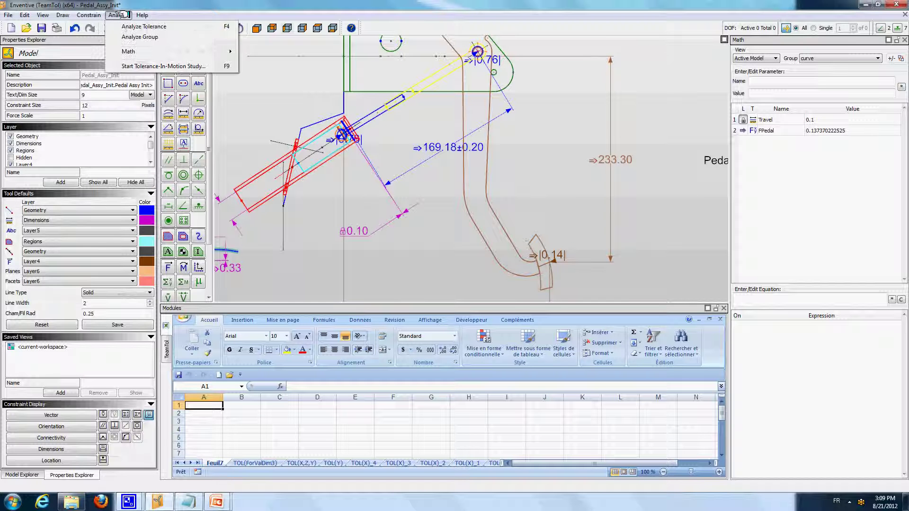
left_click(142, 66)
left_click_drag(438, 153, 95, 59)
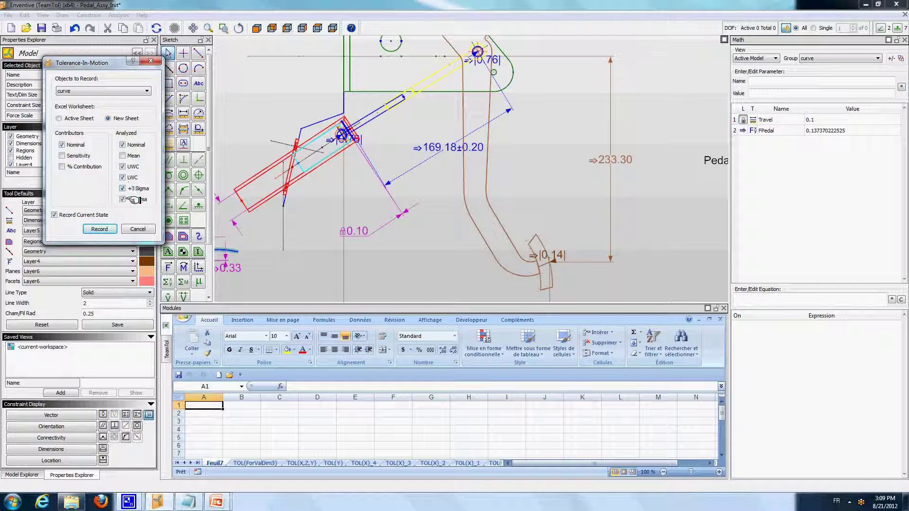
left_click(100, 229)
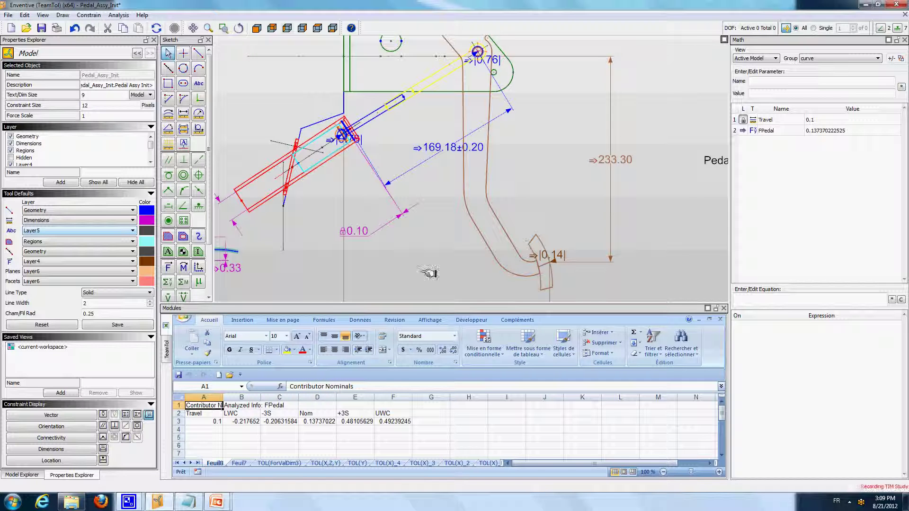
Step: Step the Travel dimension toward a final value of 60 with step size 0.5, keeping the last good step
left_click(360, 231)
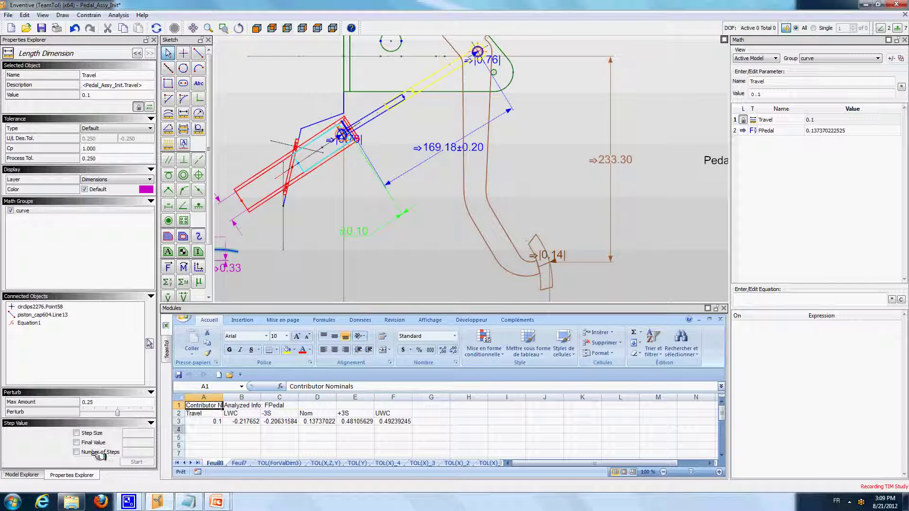
left_click(77, 444)
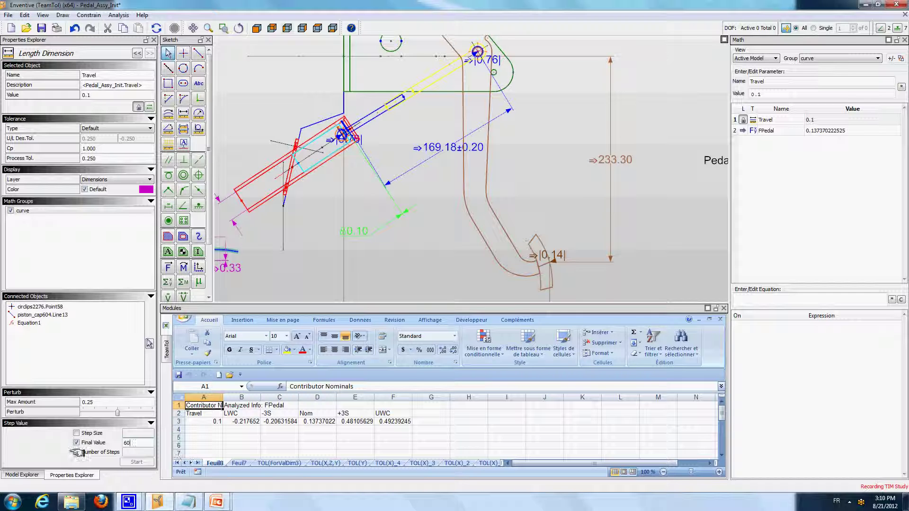
left_click(76, 433)
left_click(138, 432)
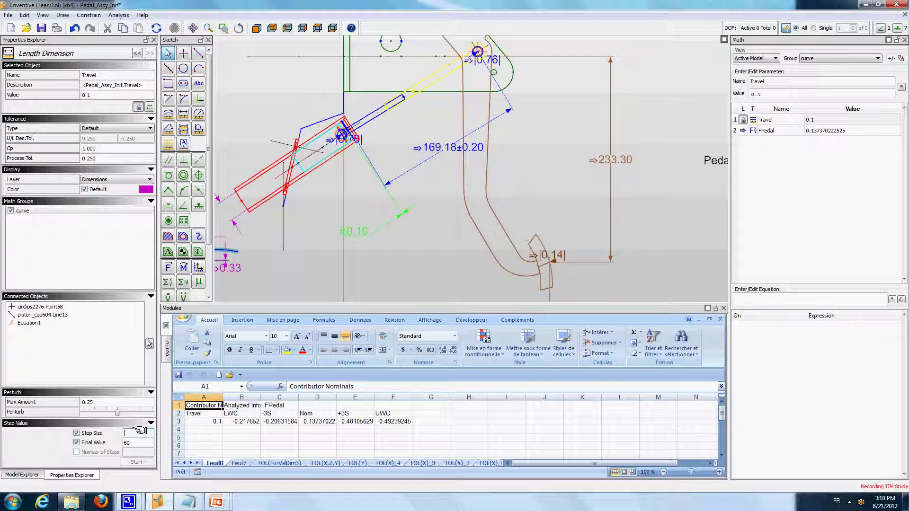
type("0.5")
left_click(137, 462)
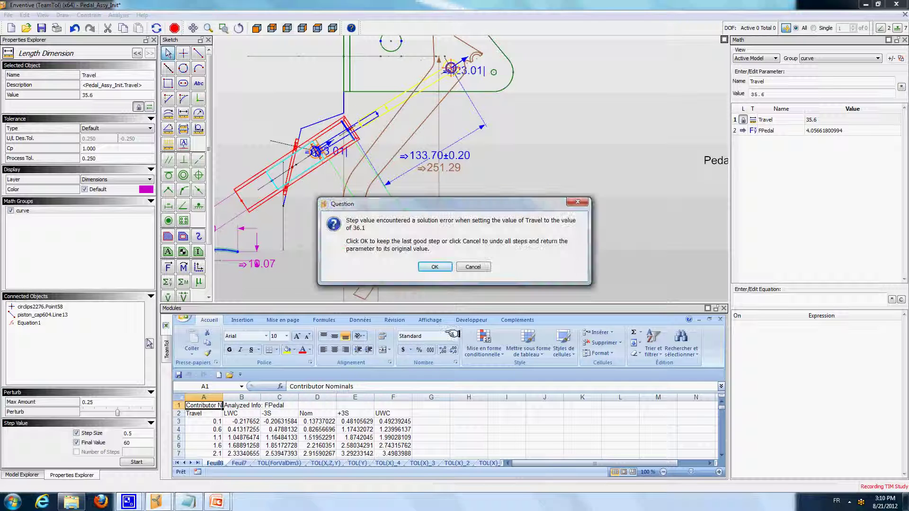
left_click(434, 267)
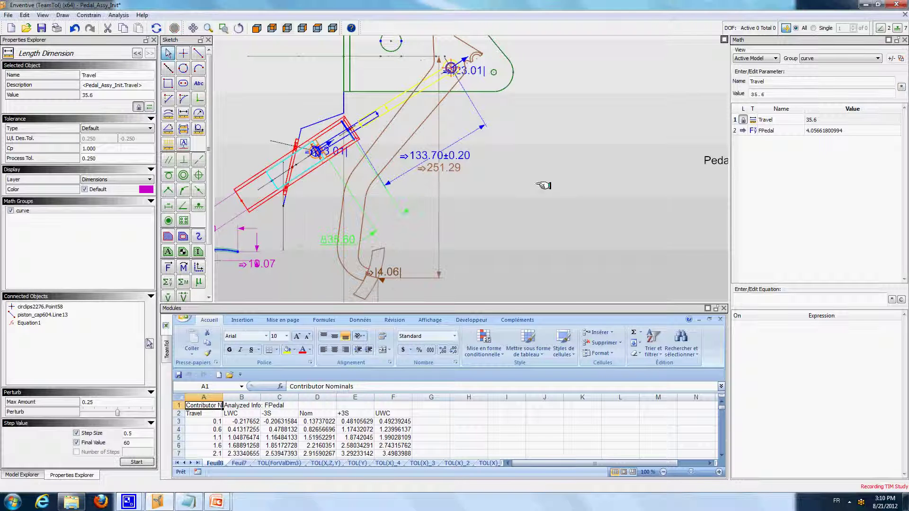
left_click(543, 184)
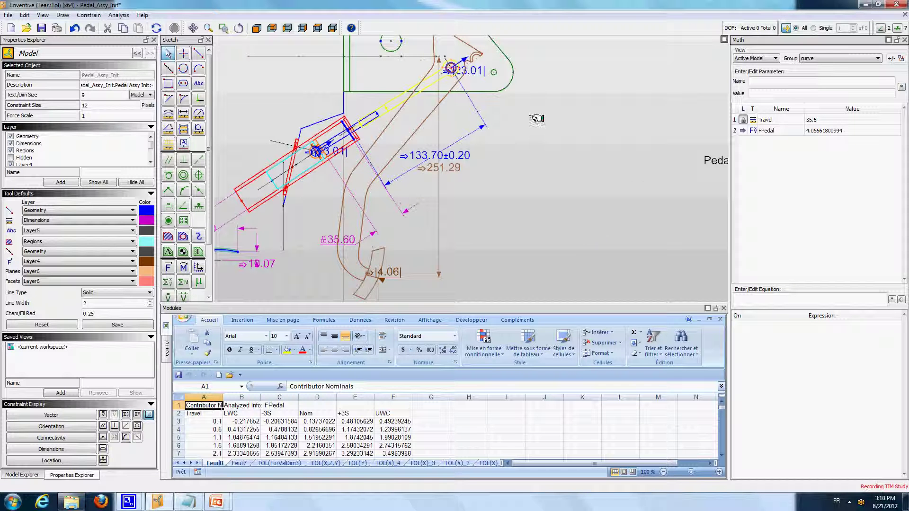
Step: Stop the current Tolerance-In-Motion study and enlarge the worksheet area showing the recorded data
left_click(116, 15)
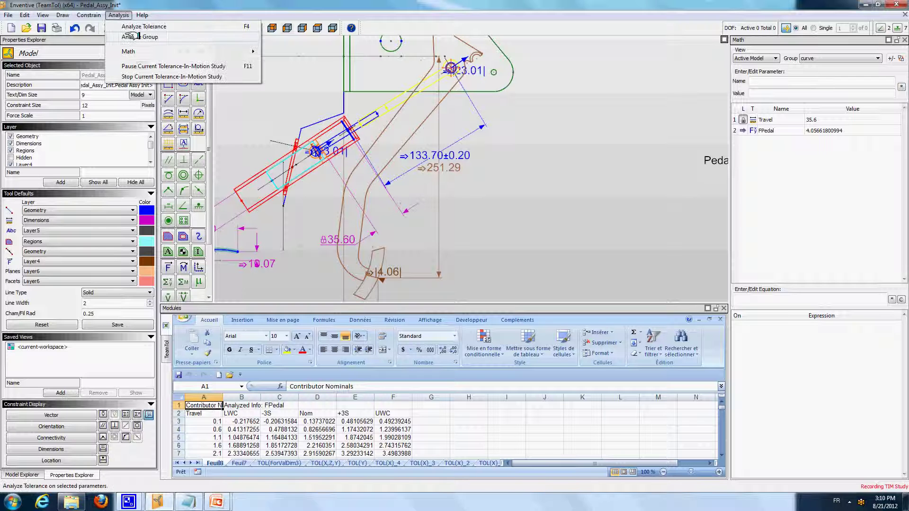
left_click(149, 77)
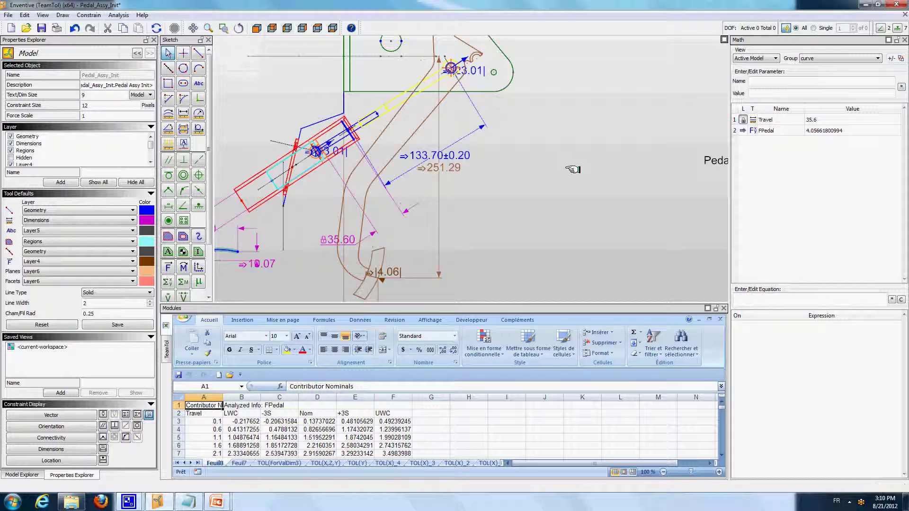
mouse_move(525, 304)
left_mouse_down()
mouse_move(495, 408)
mouse_move(487, 242)
mouse_move(497, 92)
left_mouse_up()
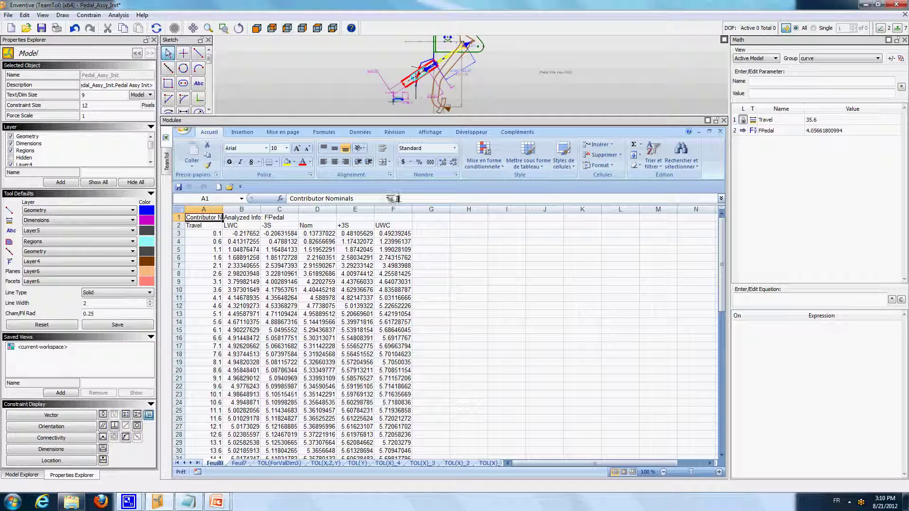
Step: Insert a line chart of the recorded FPedal results from columns B to F
left_click_drag(239, 209, 393, 208)
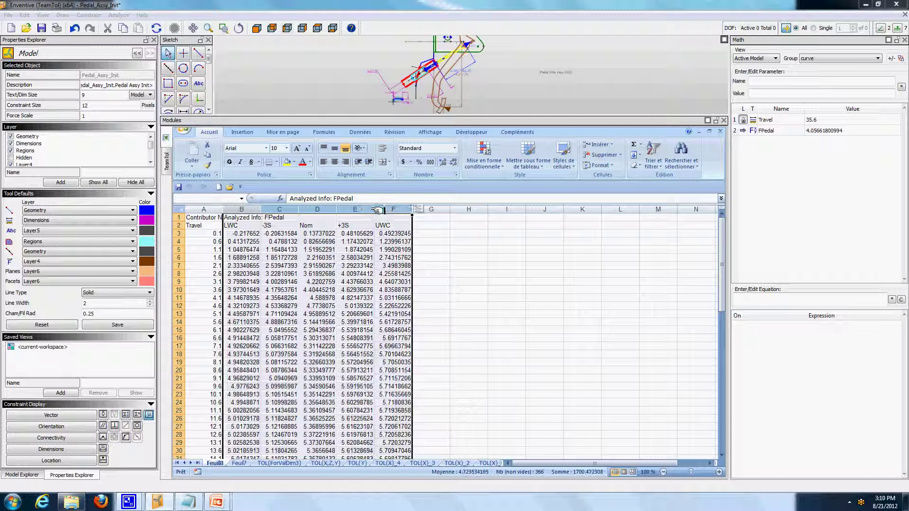
left_click(241, 132)
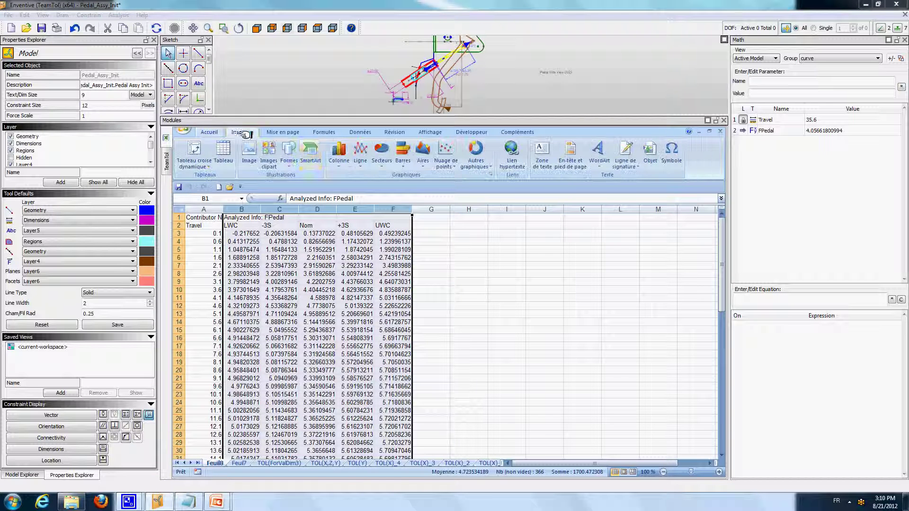
left_click(360, 151)
left_click(363, 193)
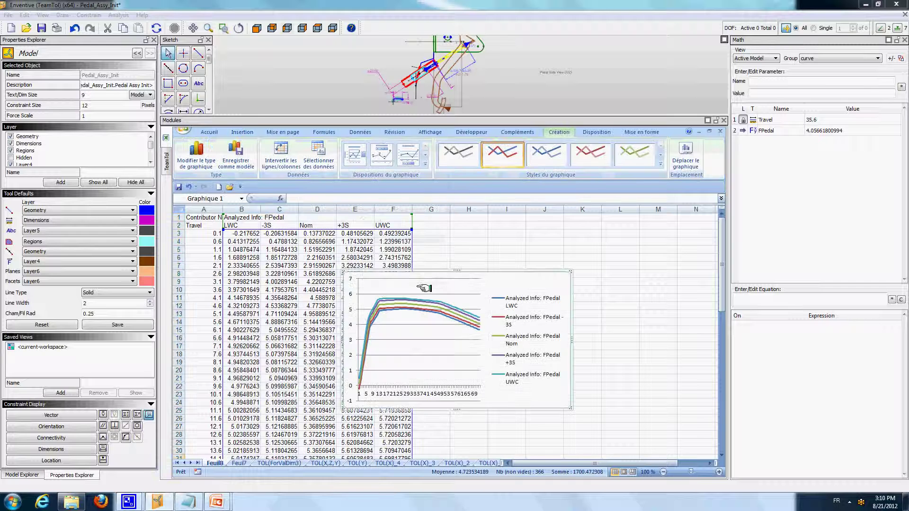
Step: Enlarge the FPedal line chart to span about columns B to K and rows 3 to 27
left_click_drag(341, 274, 230, 231)
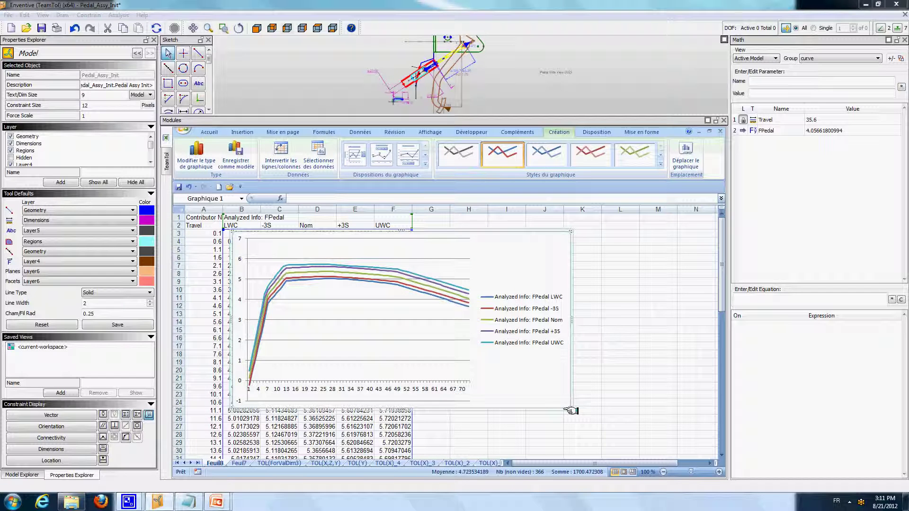
left_click_drag(569, 408, 596, 431)
left_click(635, 355)
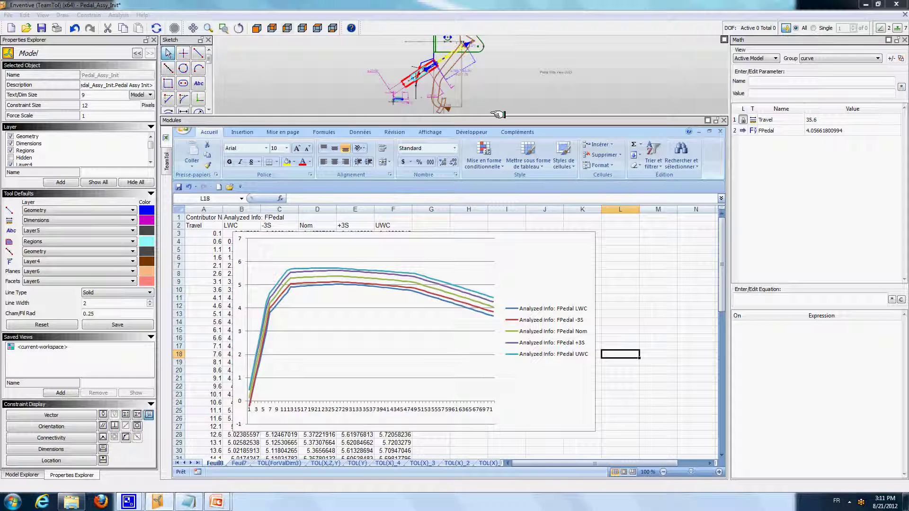
Step: Enlarge the model area and reverse the friction force vector ForceVector5 at the pedal's upper pivot by switching its end points
left_click_drag(498, 114, 502, 308)
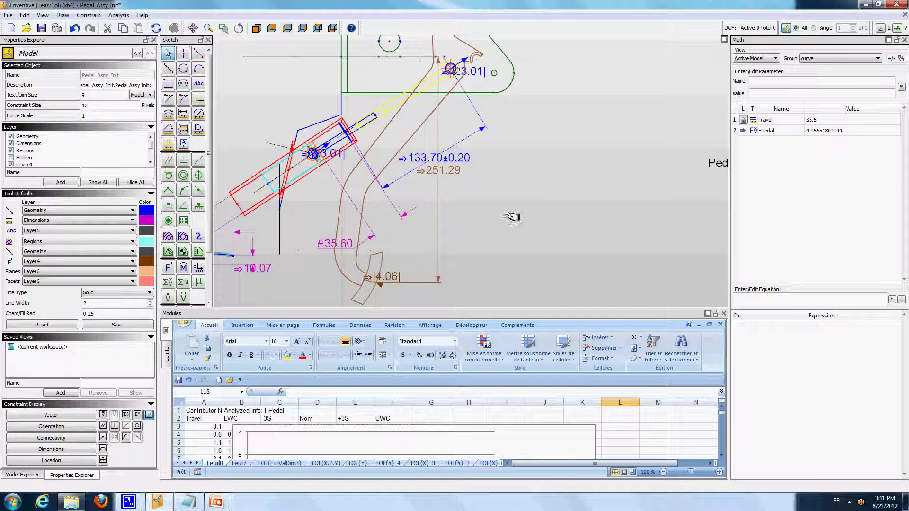
mouse_move(511, 194)
middle_mouse_down()
mouse_move(518, 160)
mouse_move(598, 280)
mouse_move(595, 244)
middle_mouse_up()
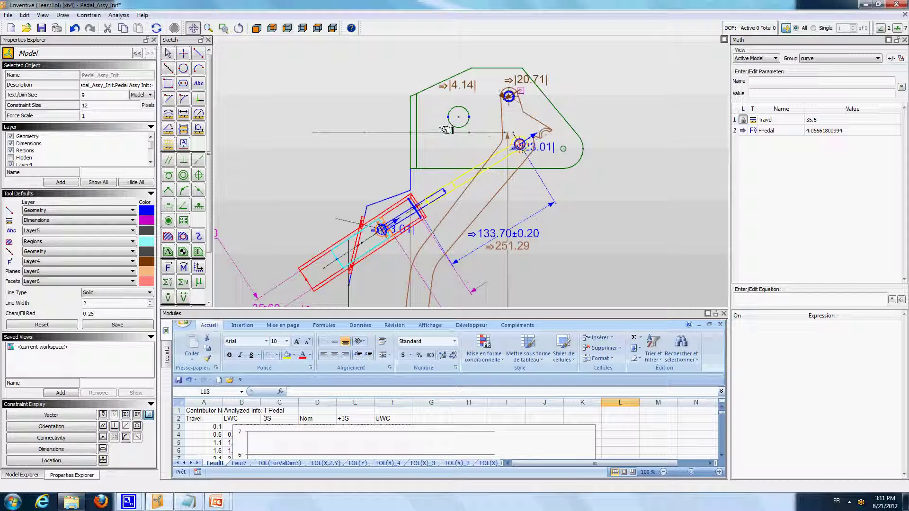
left_click(168, 53)
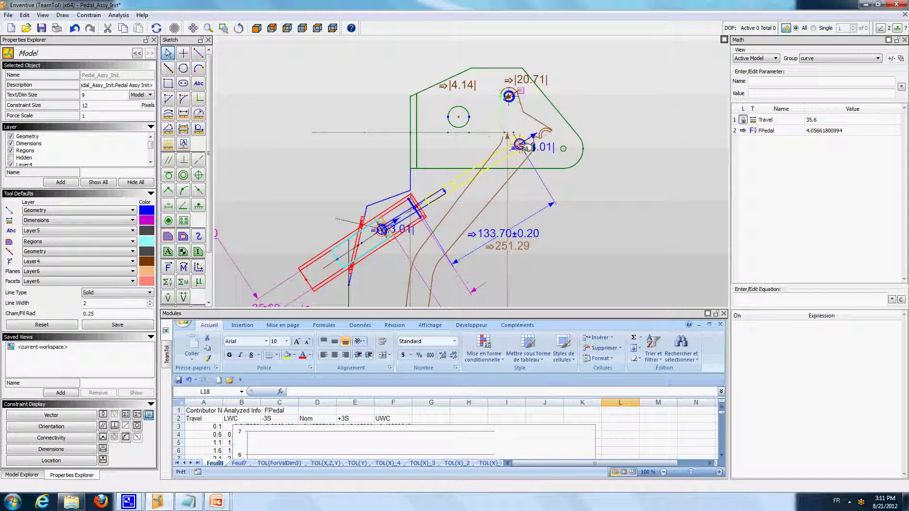
scroll(506, 95, "up", 2)
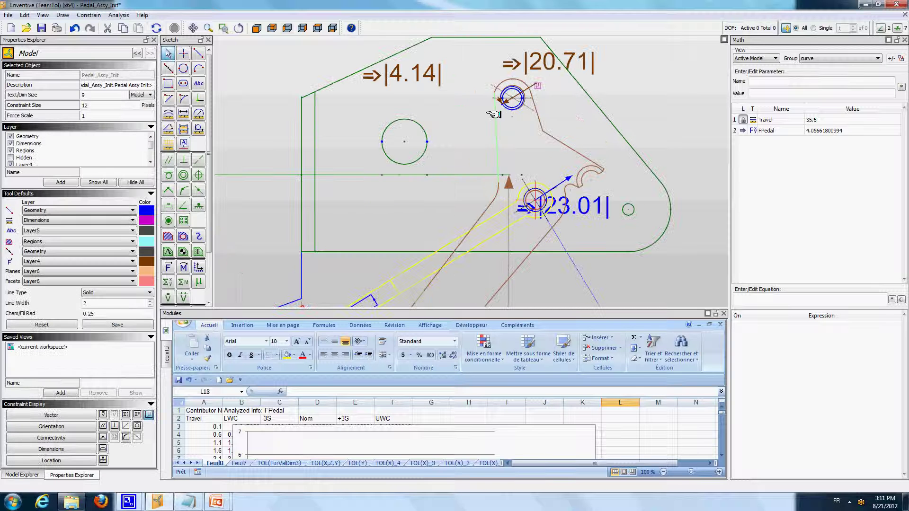
left_click(503, 99)
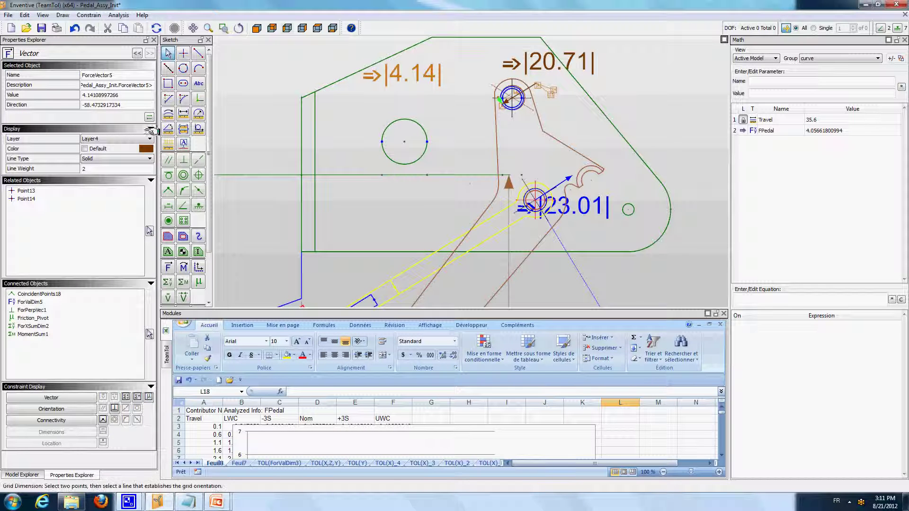
left_click(148, 116)
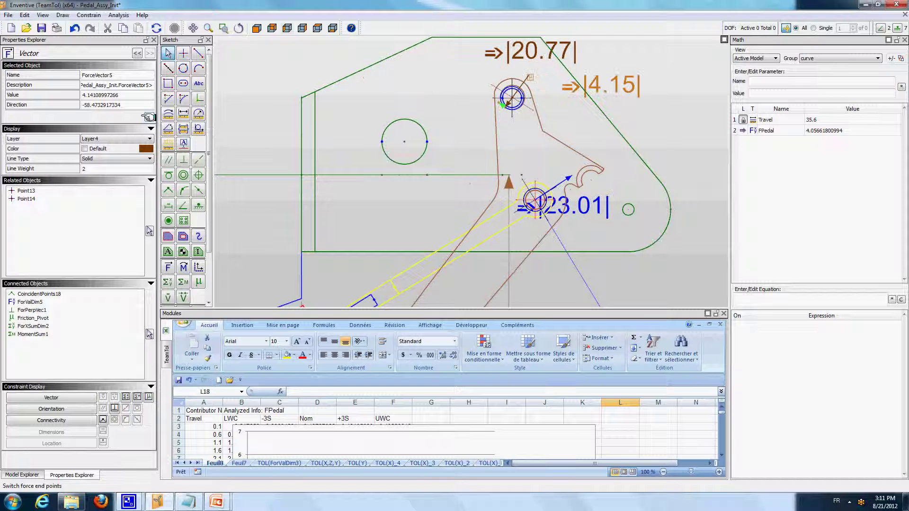
left_click(385, 98)
scroll(385, 98, "down", 4)
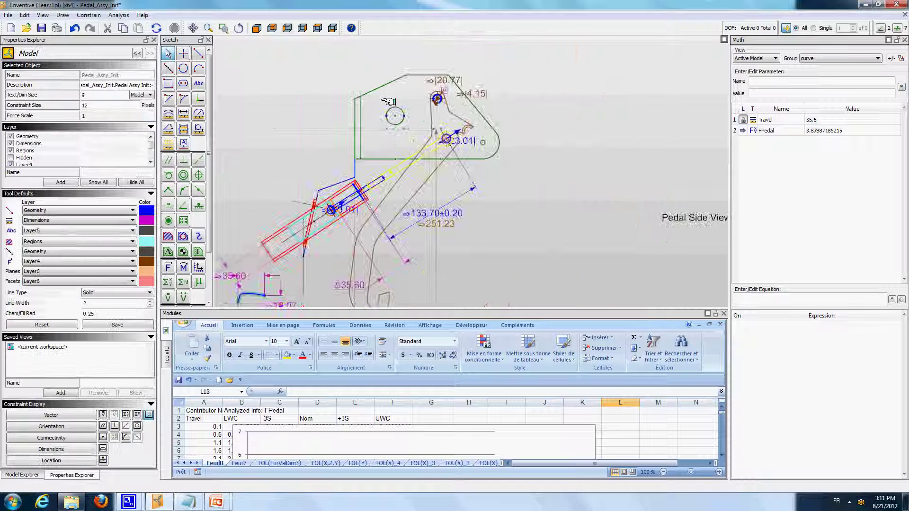